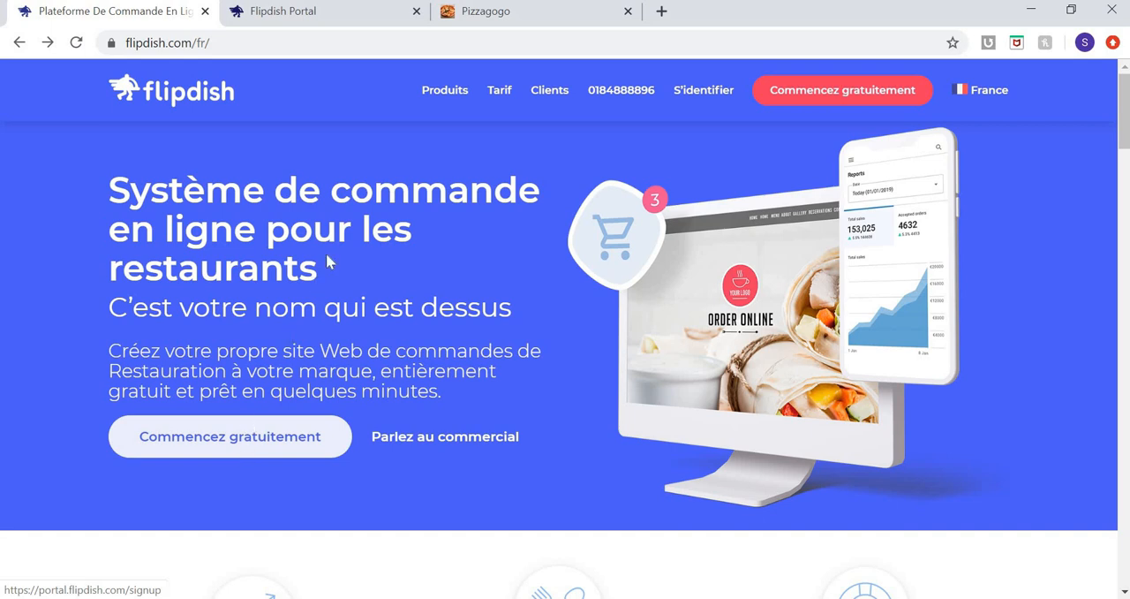
# Switch to the Flipdish portal and look over its collapsible navigation and the help options.
pyautogui.click(326, 24)
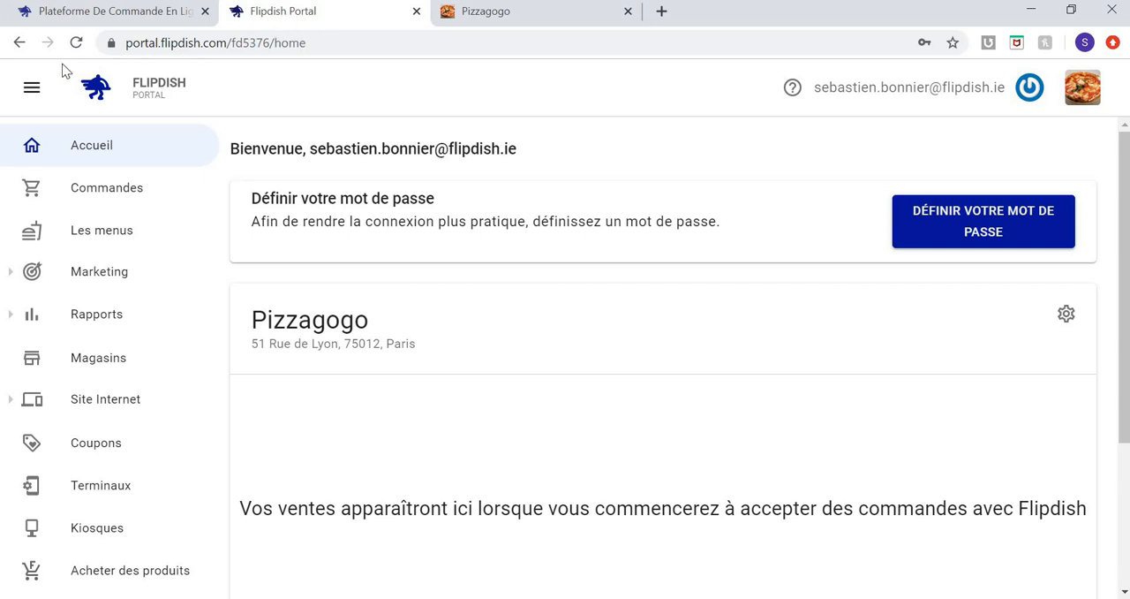
pyautogui.click(31, 92)
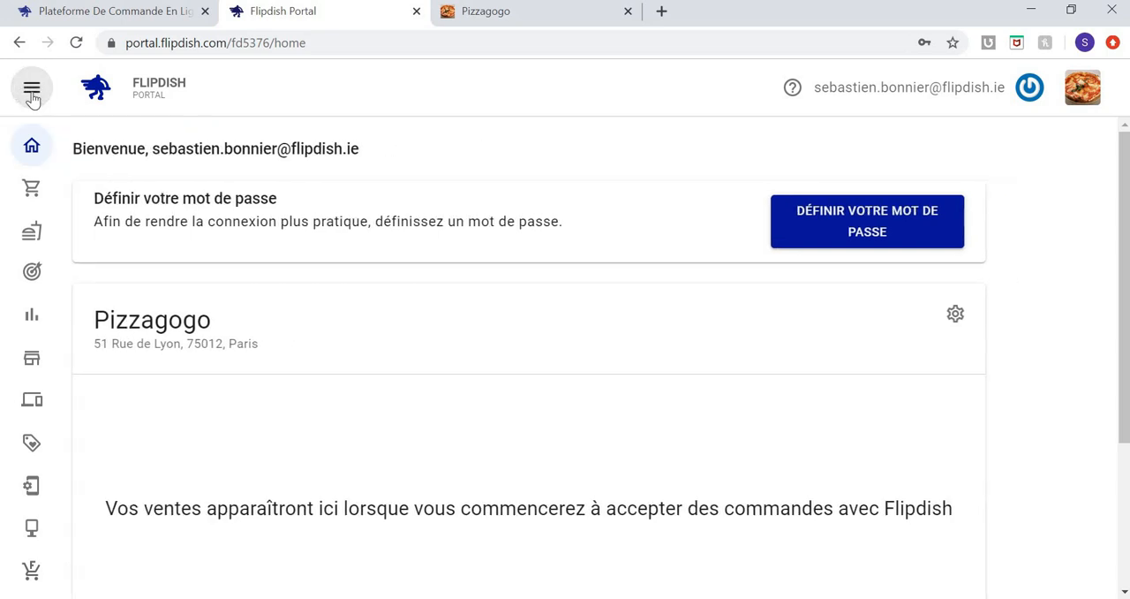
pyautogui.click(32, 92)
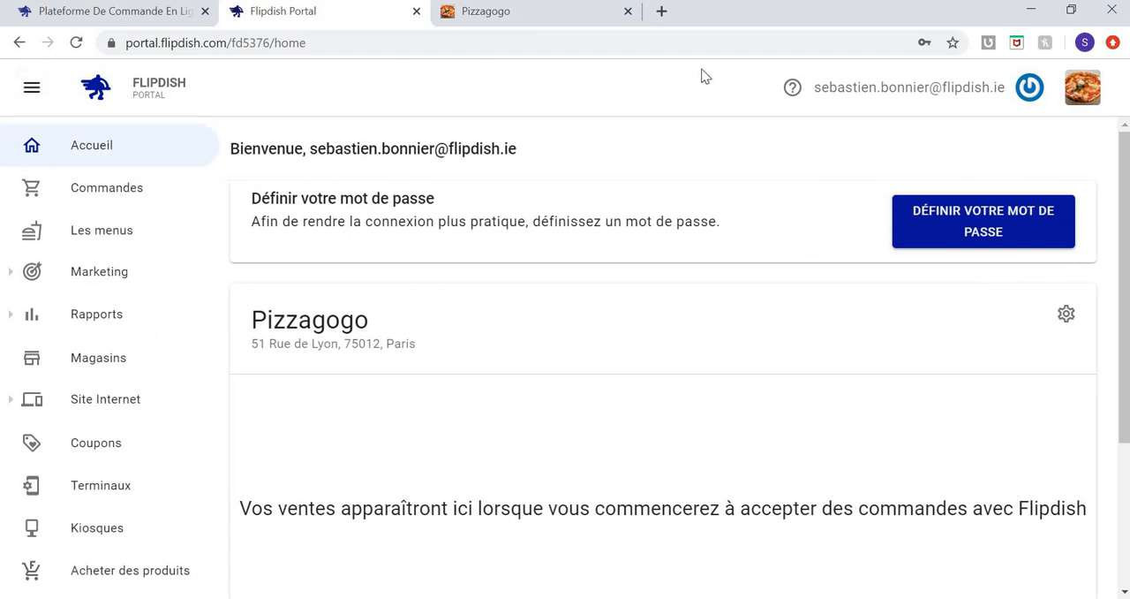
pyautogui.click(793, 94)
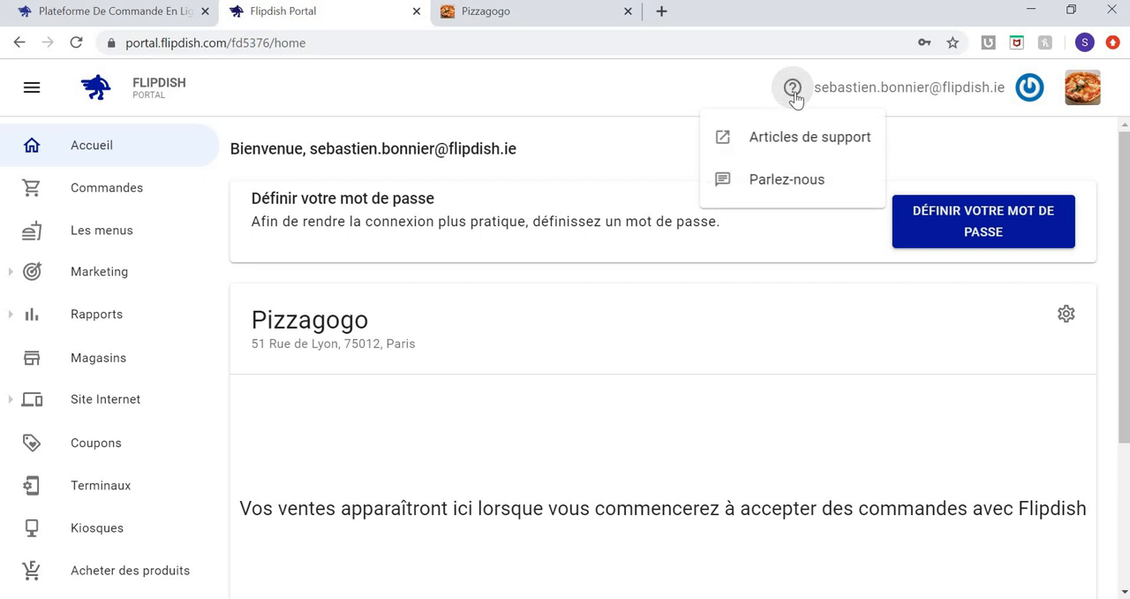
pyautogui.click(726, 90)
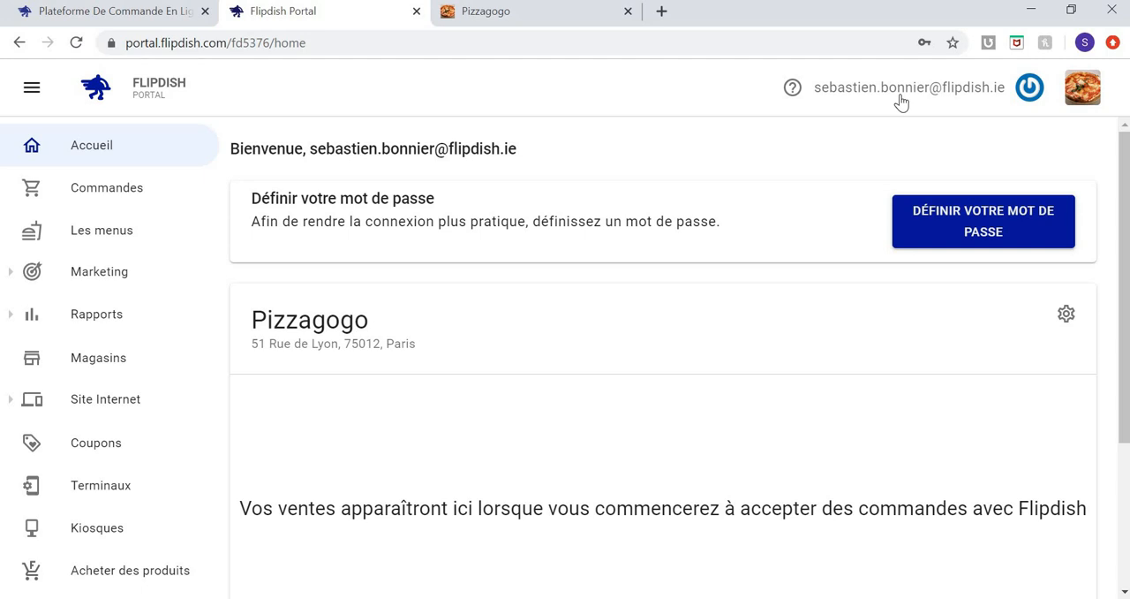
# Open the account profile page and review its time zone, language and password settings.
pyautogui.click(1029, 91)
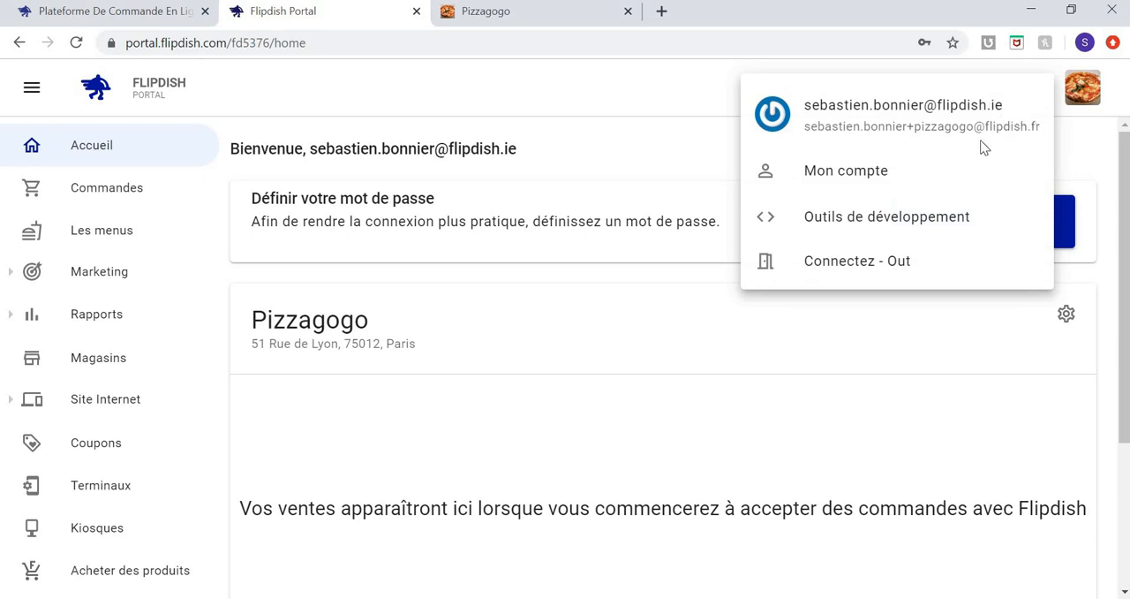
pyautogui.click(863, 173)
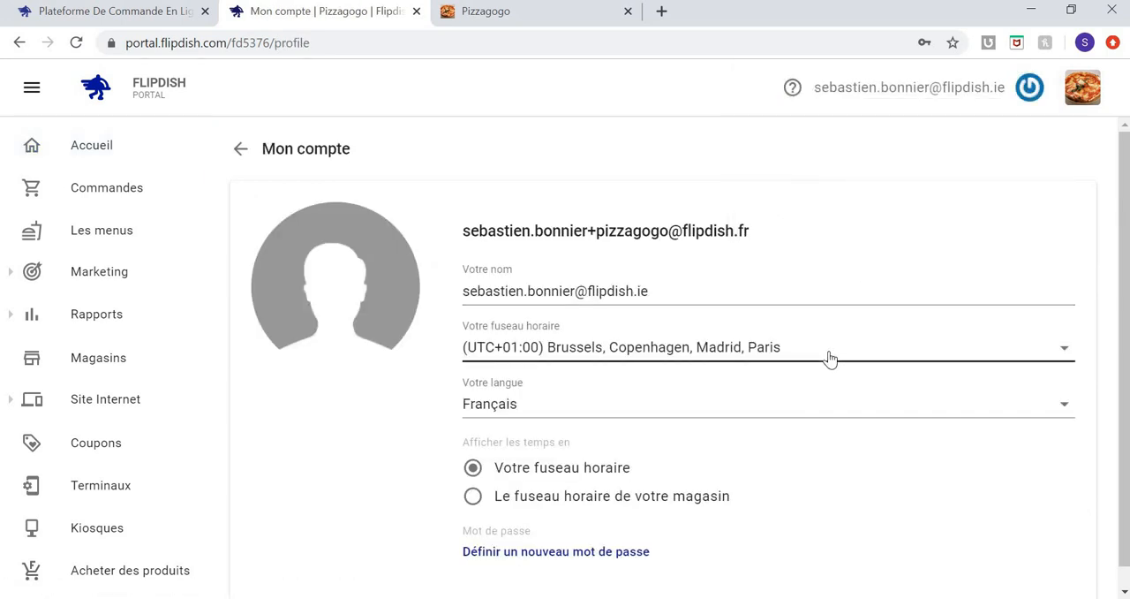
pyautogui.scroll(-1, 830, 357)
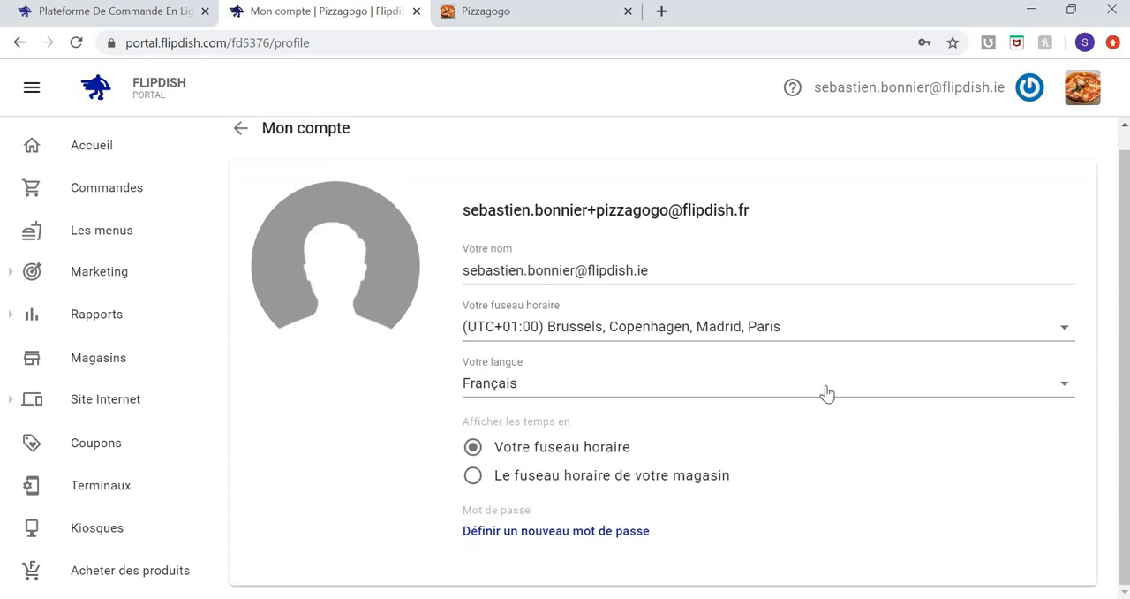
pyautogui.click(826, 391)
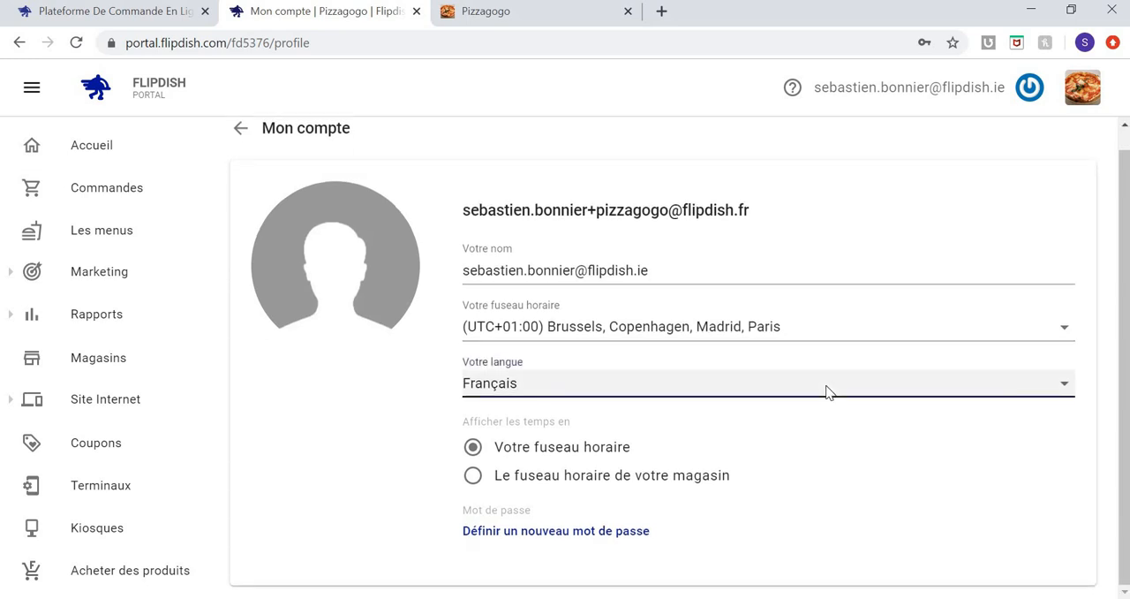
pyautogui.click(377, 442)
# Examine the account options, including developer tools and sign-out, and the list of restaurants linked to the account.
pyautogui.click(1031, 89)
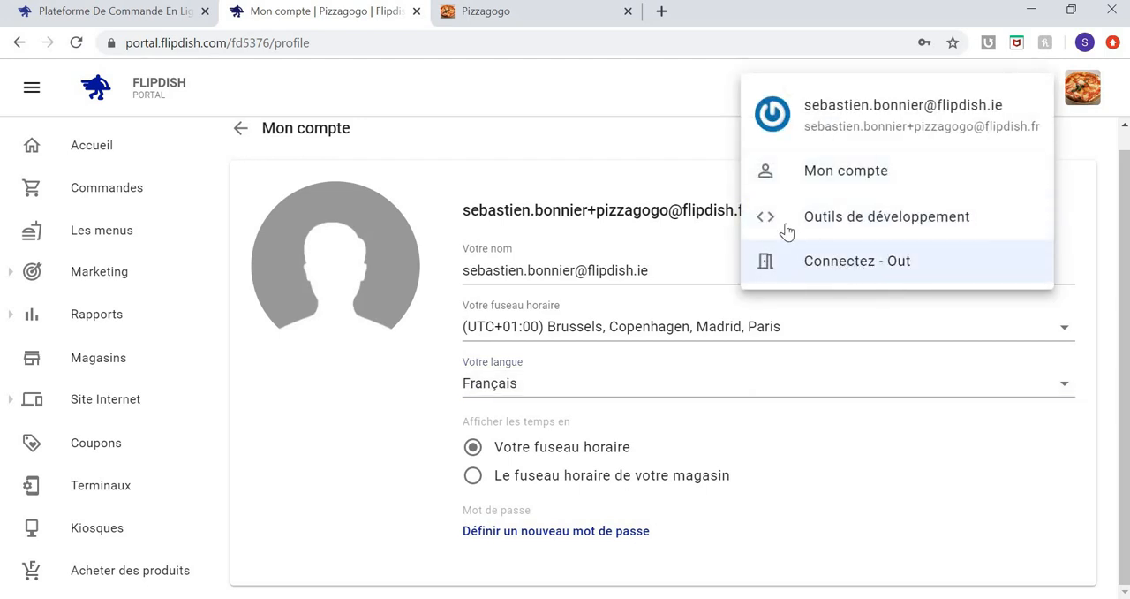
pyautogui.click(697, 110)
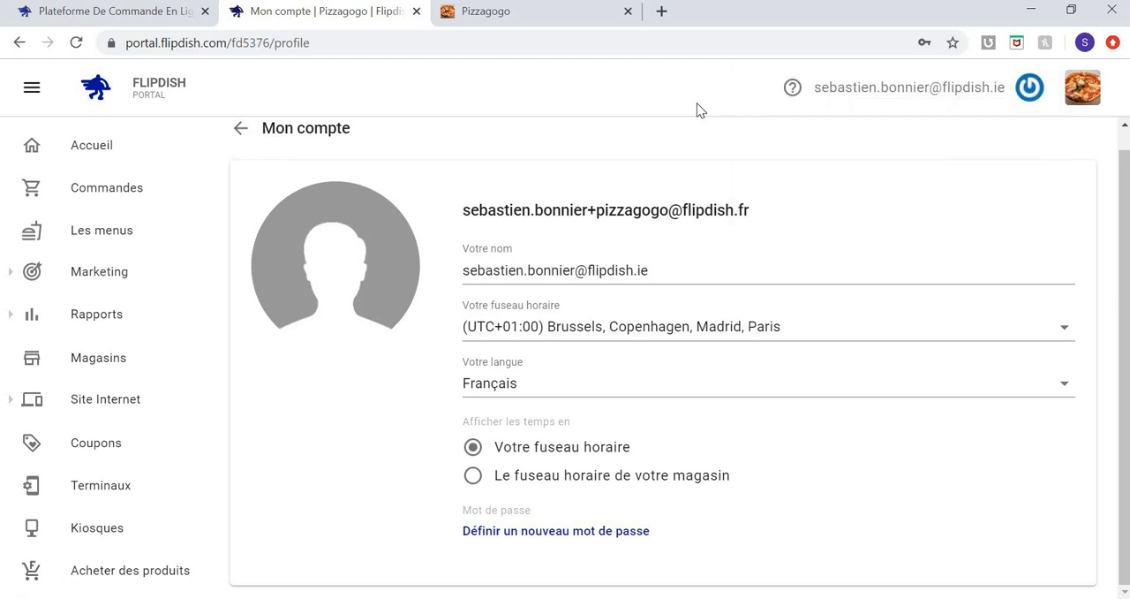
pyautogui.click(1093, 92)
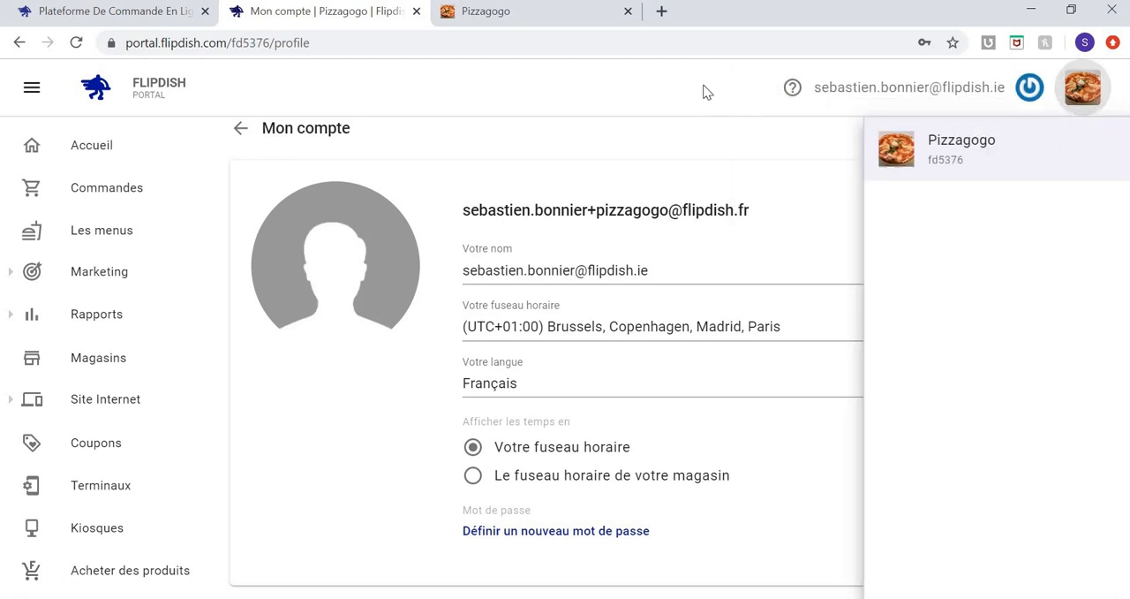
pyautogui.click(703, 85)
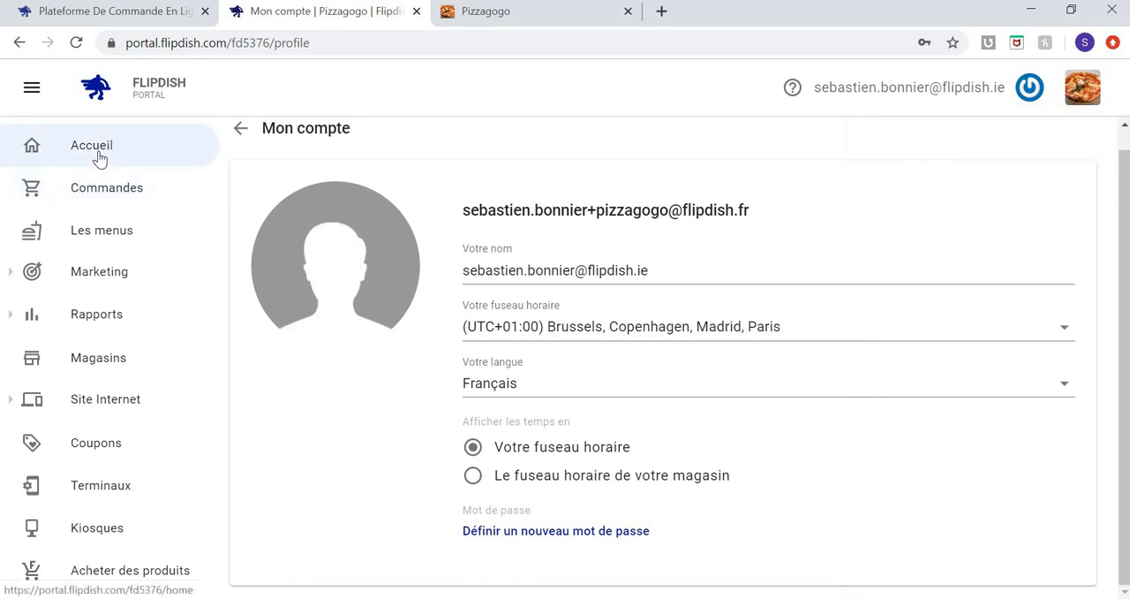
# Return to the portal's home page to review the Pizzagogo overview and its shortcuts, and view the orders page.
pyautogui.click(99, 157)
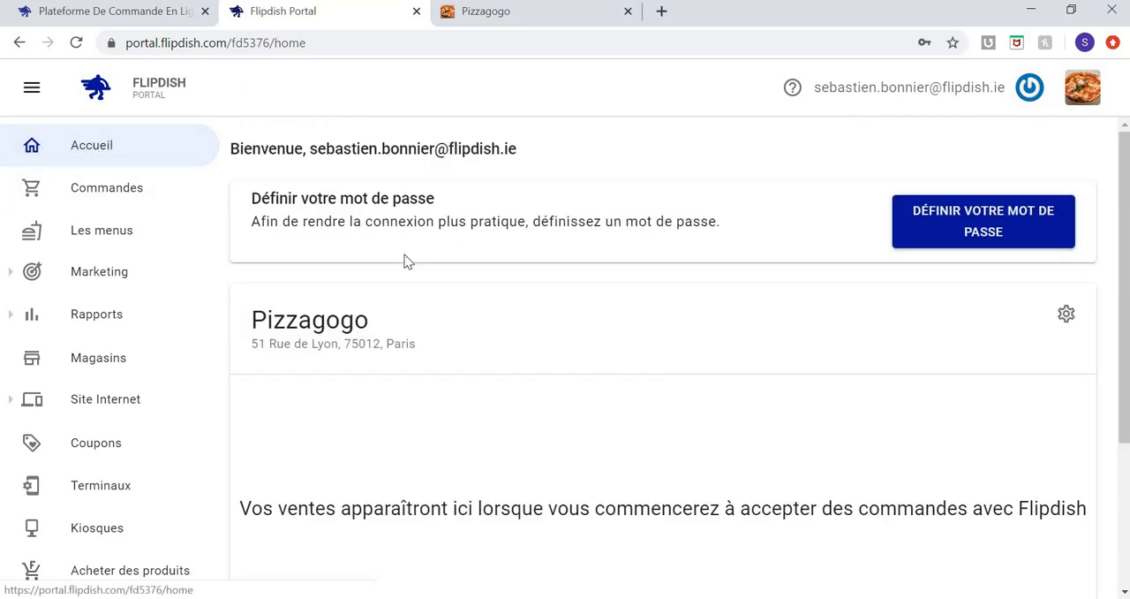
pyautogui.scroll(-1, 416, 318)
pyautogui.scroll(-2, 417, 318)
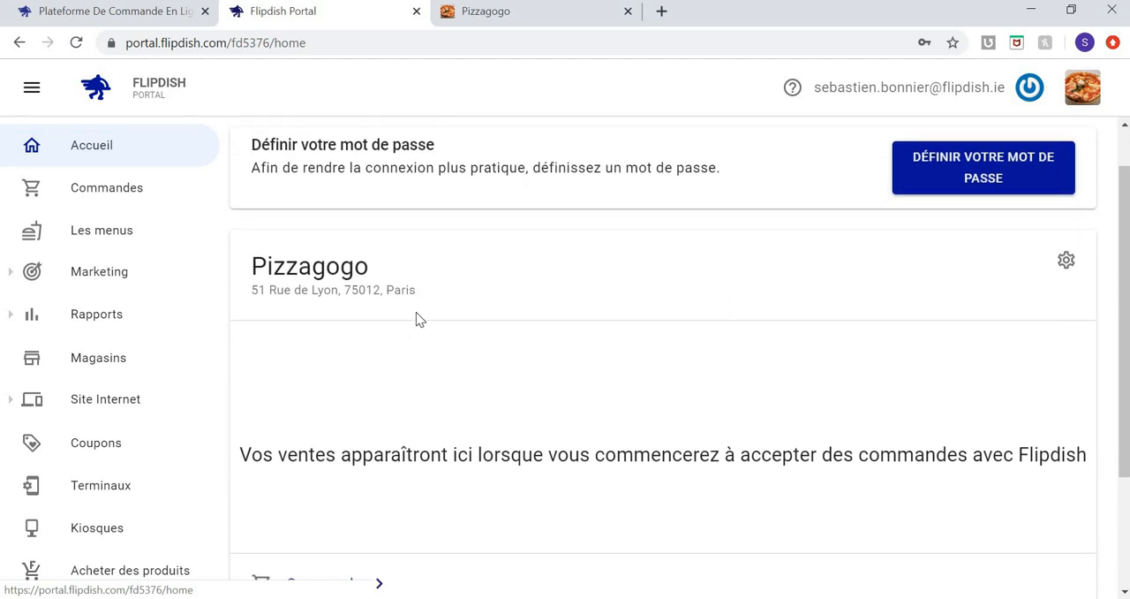
pyautogui.scroll(-1, 416, 320)
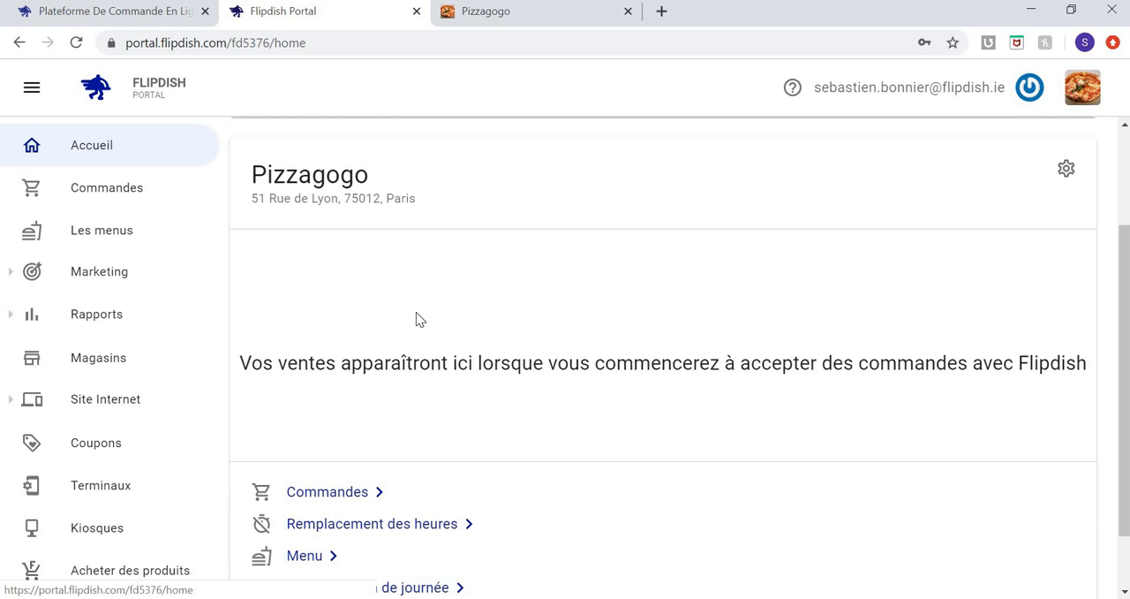
pyautogui.scroll(-1, 416, 312)
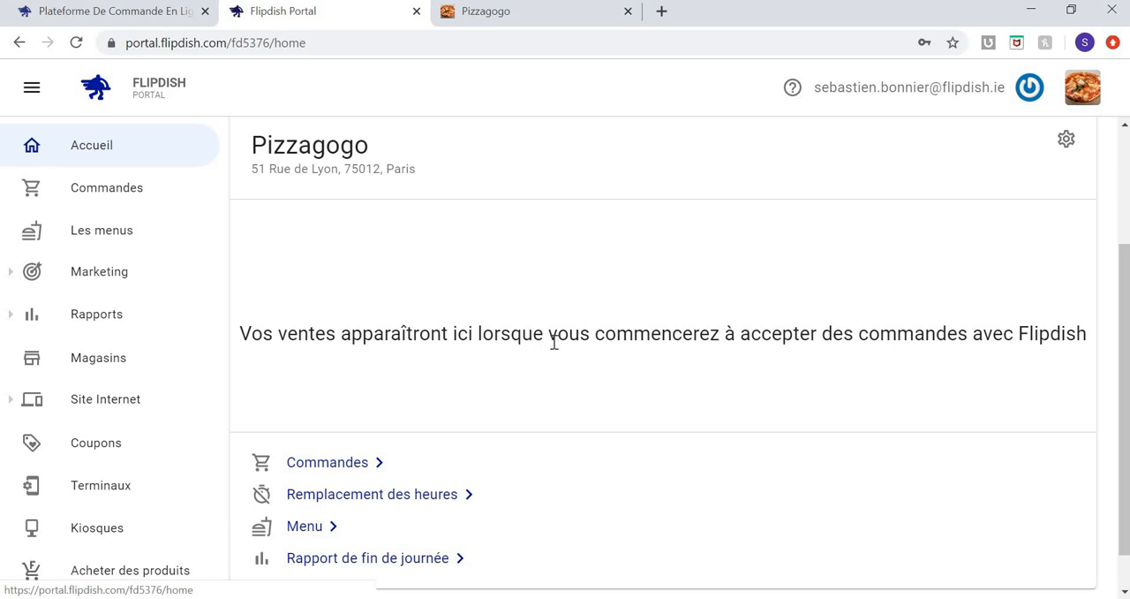
pyautogui.click(117, 190)
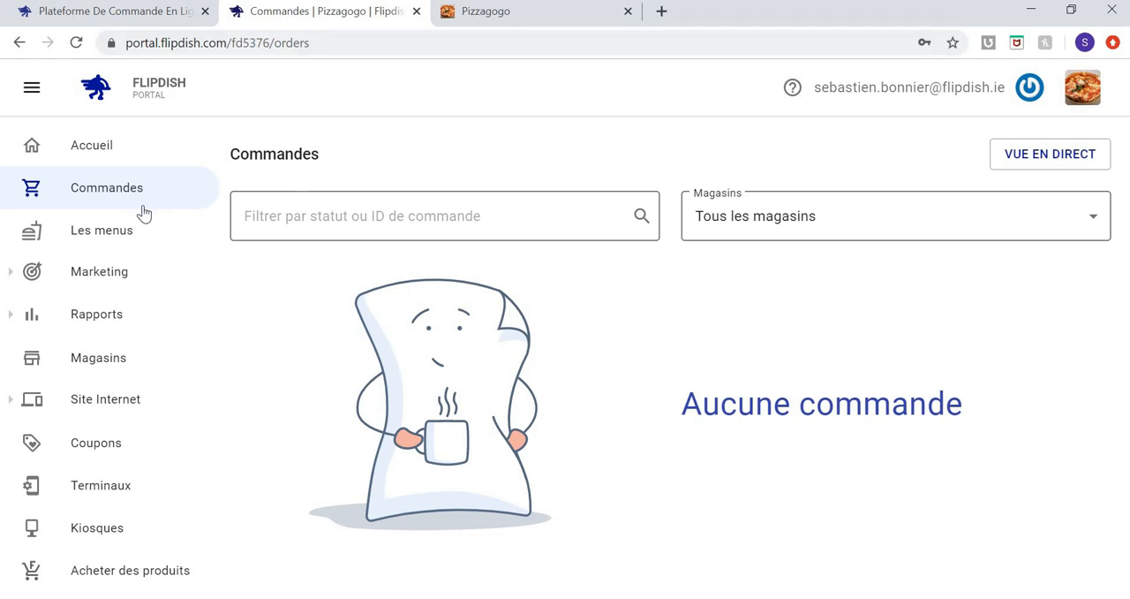
# Create a new restaurant menu and name it "Pizza gogo Miam Menu".
pyautogui.click(104, 238)
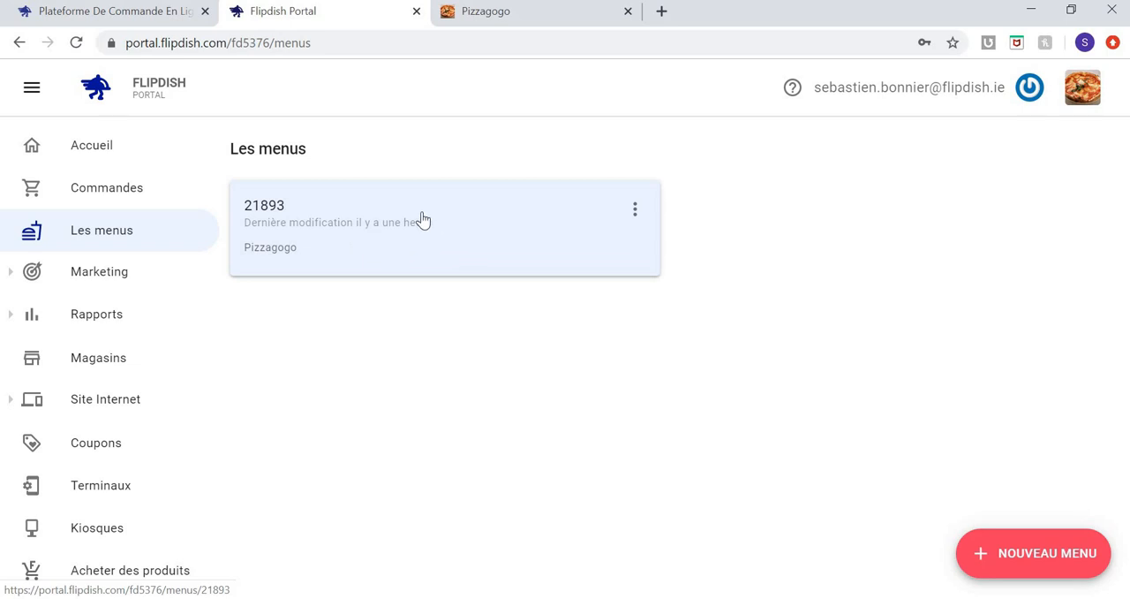
pyautogui.click(1011, 553)
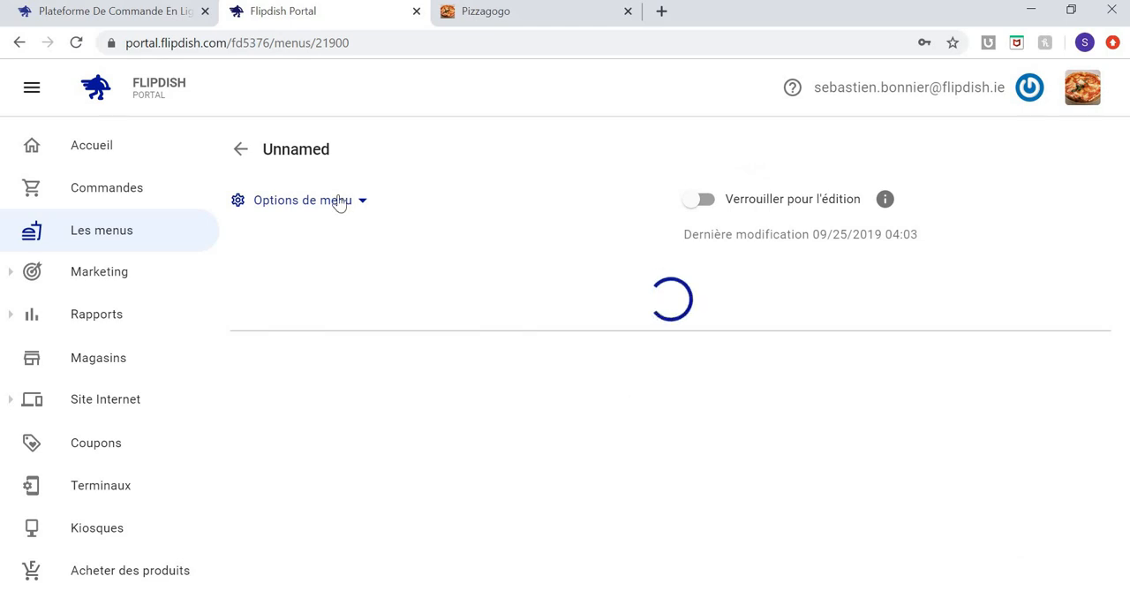
pyautogui.click(331, 151)
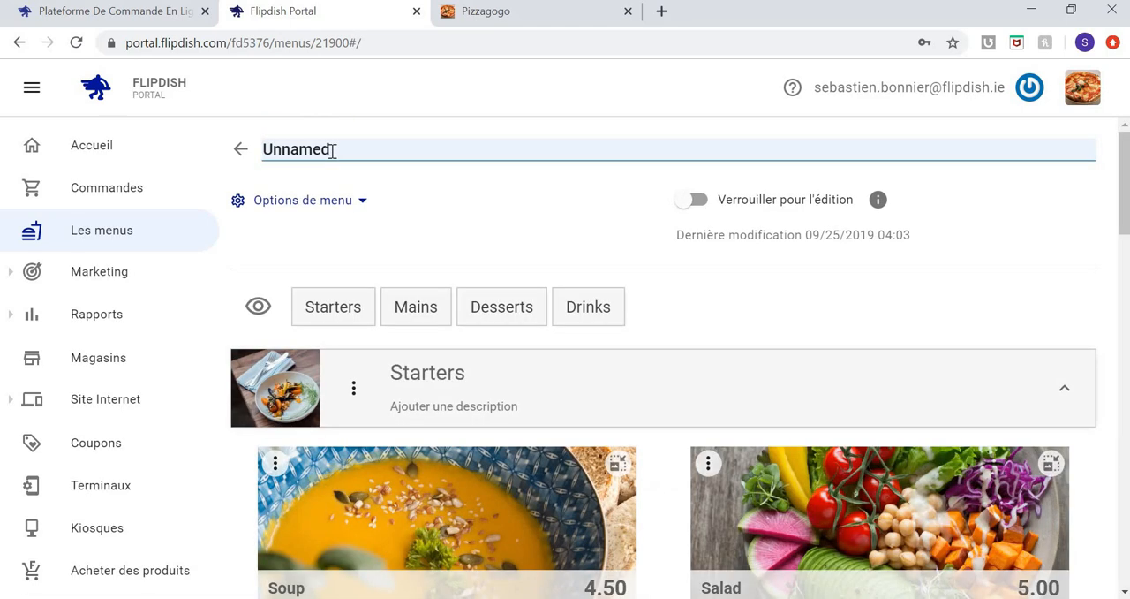
pyautogui.moveTo(333, 150); pyautogui.dragTo(222, 126)
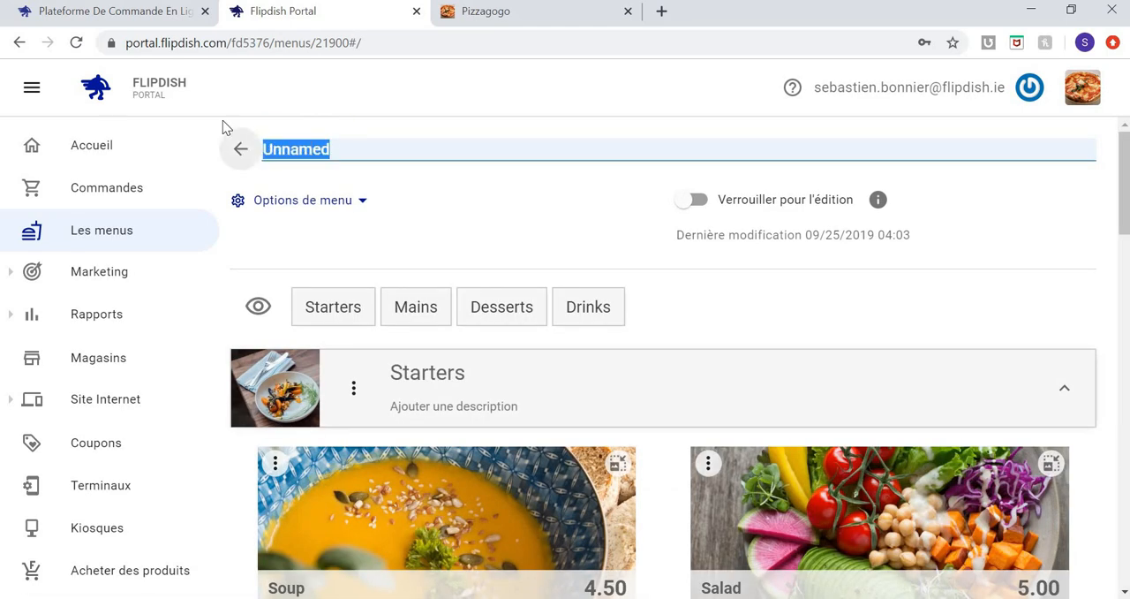
pyautogui.write('P')
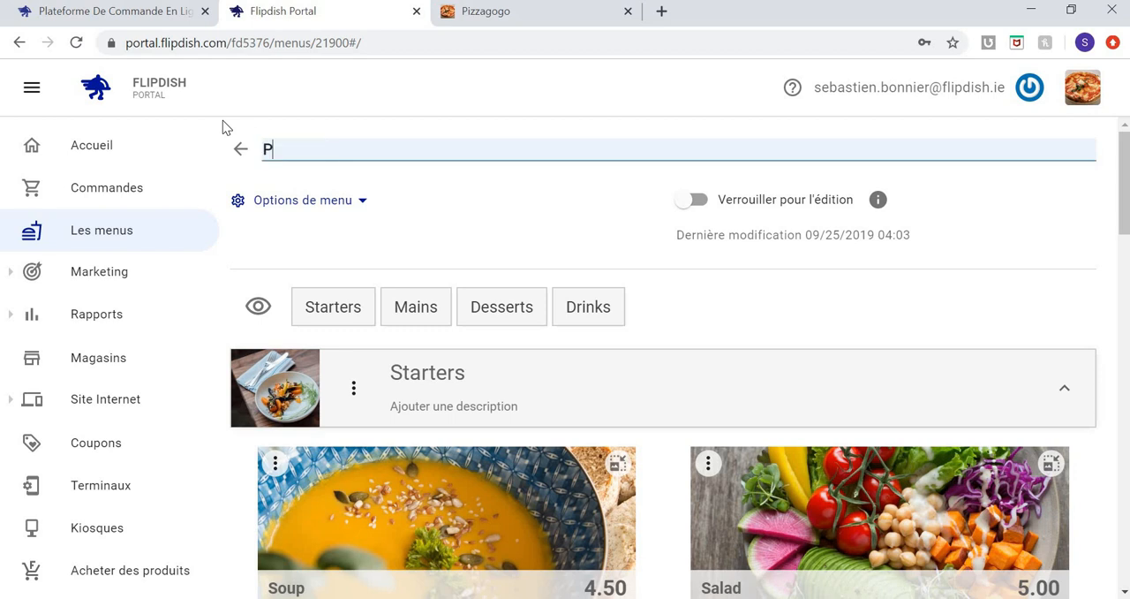
pyautogui.write('izza gogo')
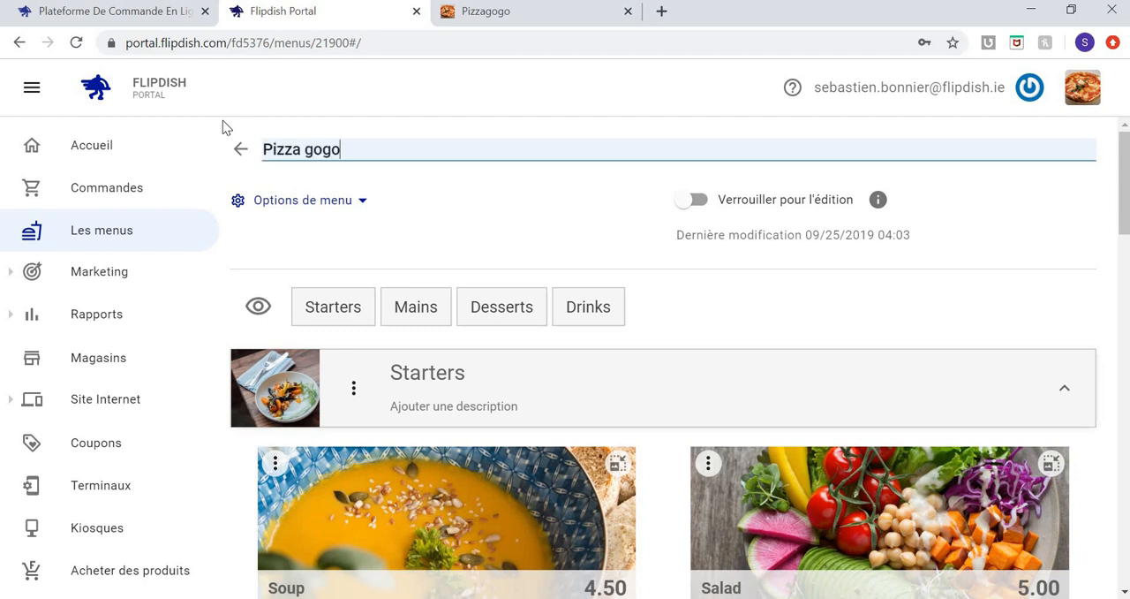
pyautogui.write(' Miam ')
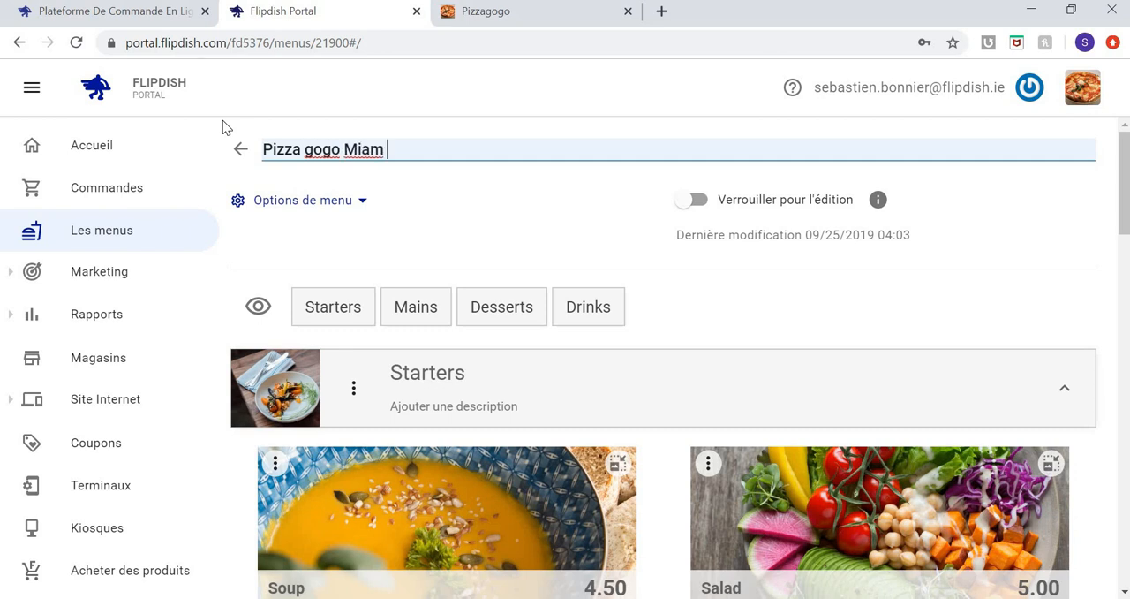
pyautogui.write('Menu')
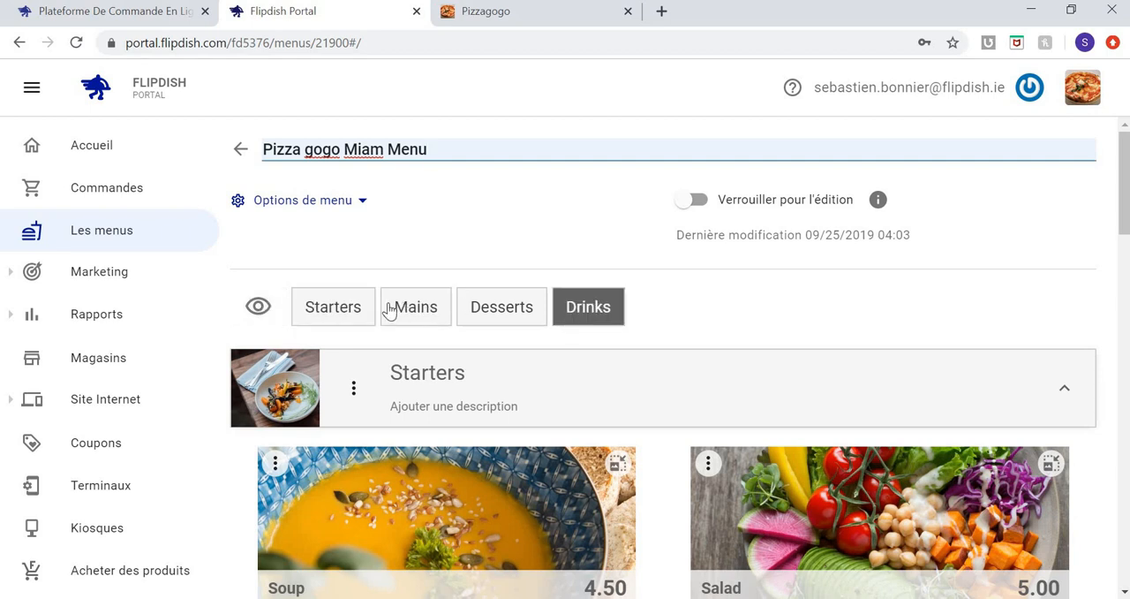
# Rename the menu's Starters section to "Entrées".
pyautogui.click(428, 374)
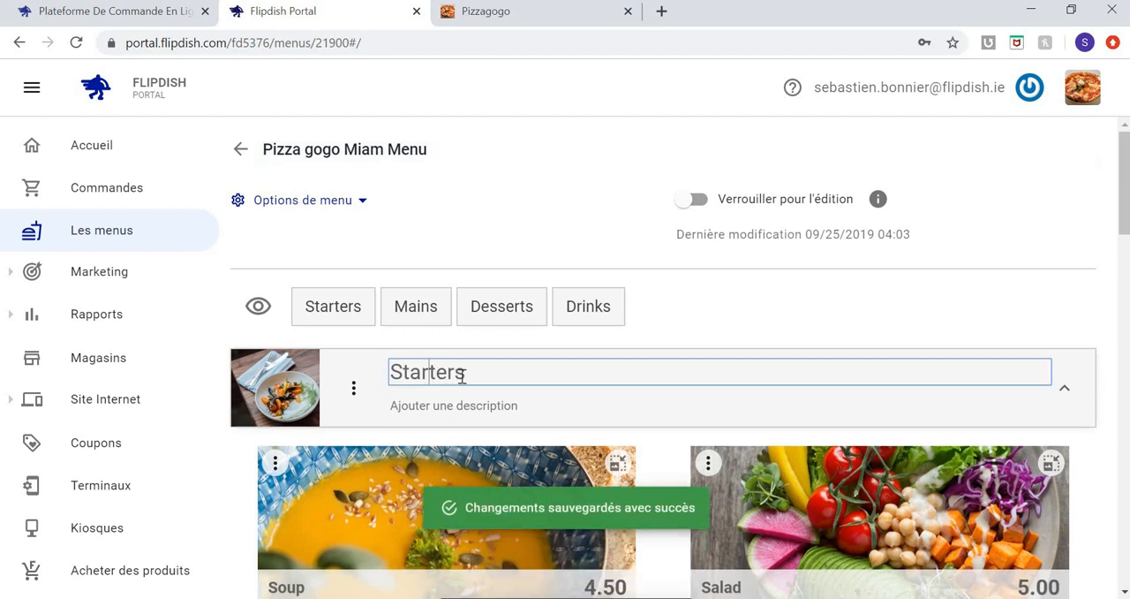
pyautogui.hotkey('ctrl', 'a')
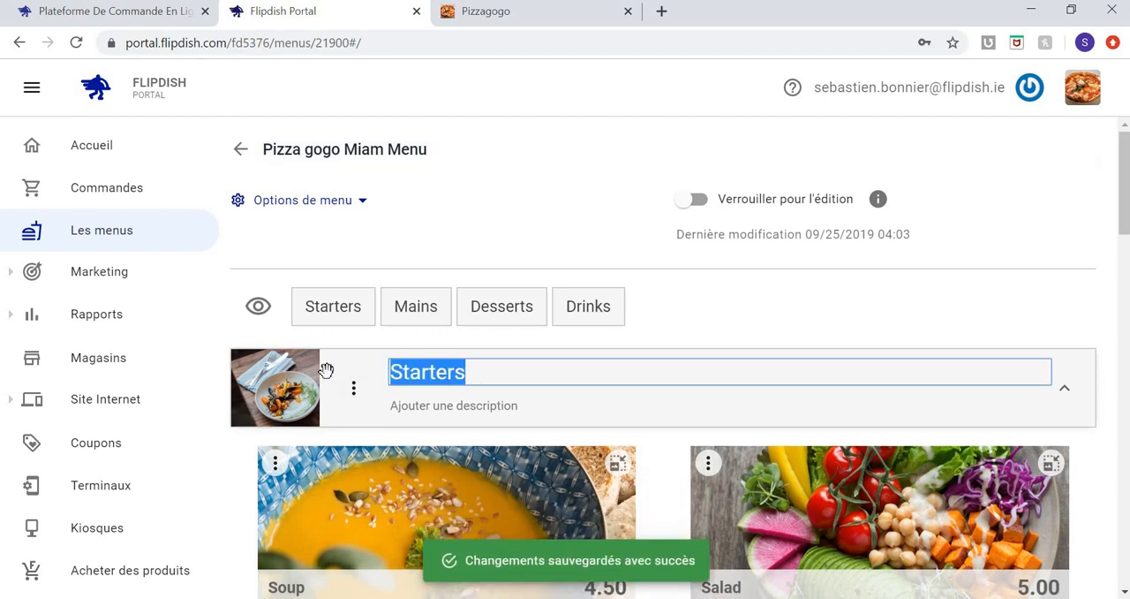
pyautogui.write('Entr')
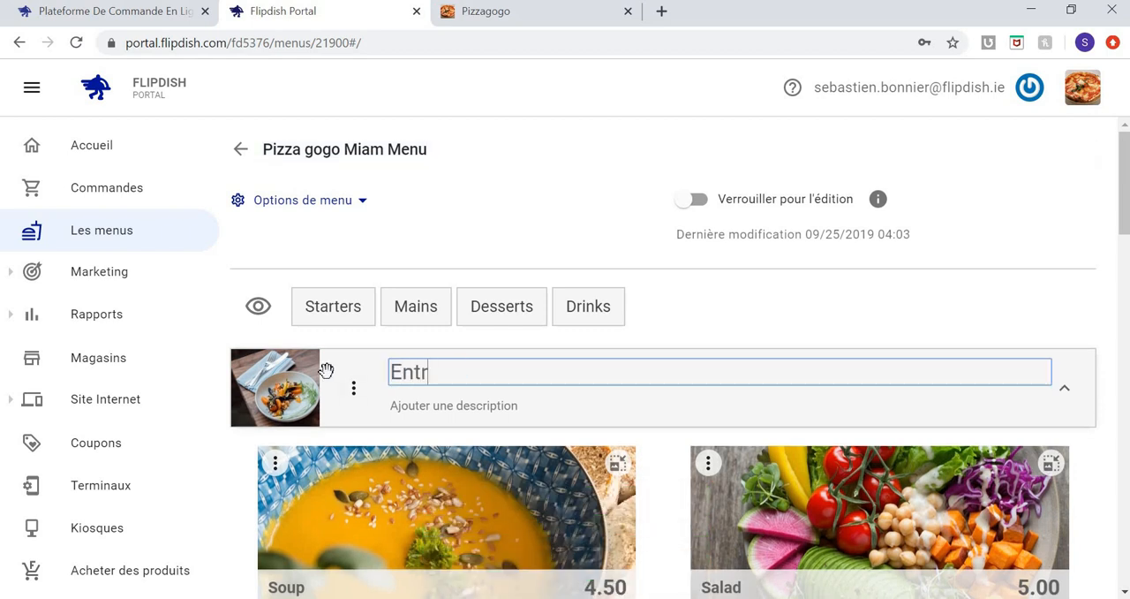
pyautogui.write('ées')
pyautogui.click(353, 388)
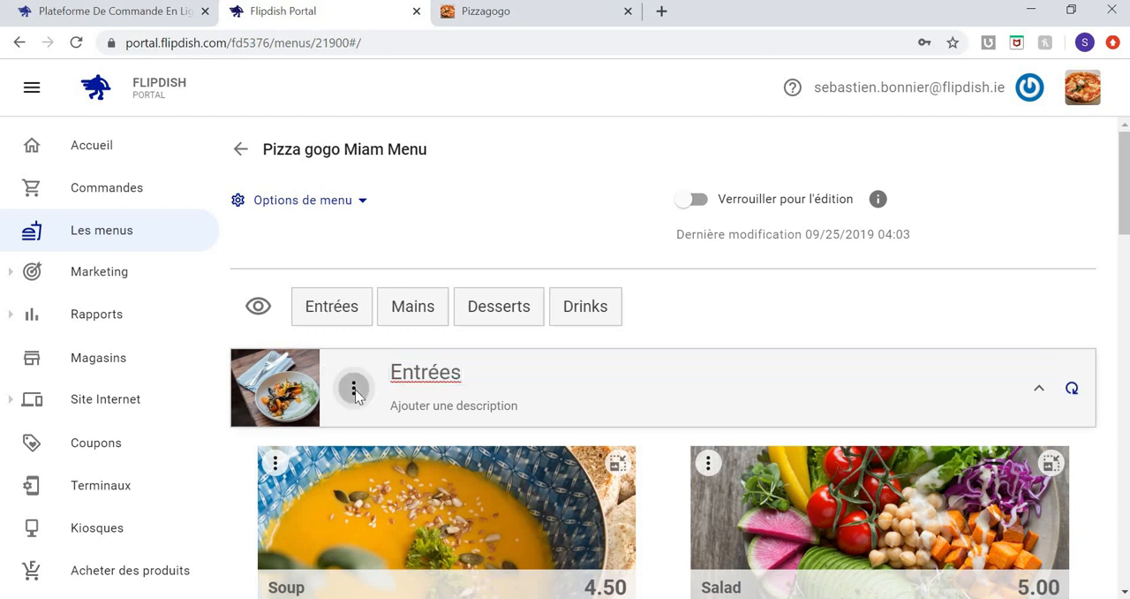
# Replace the Entrées section's image with the PDR picture from the Desktop and save the change.
pyautogui.click(353, 389)
pyautogui.click(494, 300)
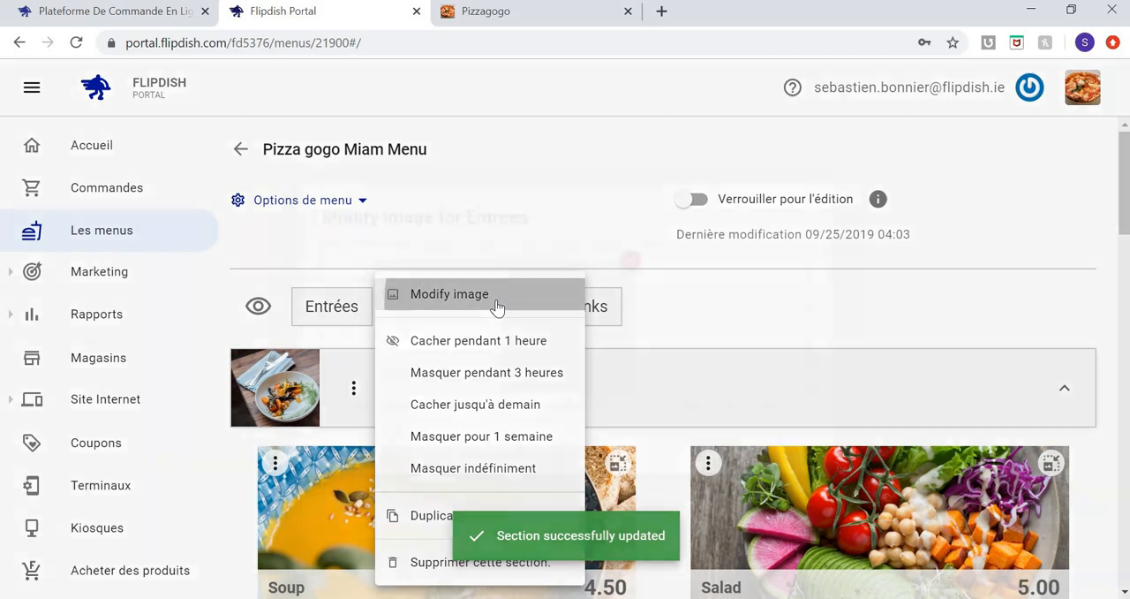
pyautogui.click(630, 259)
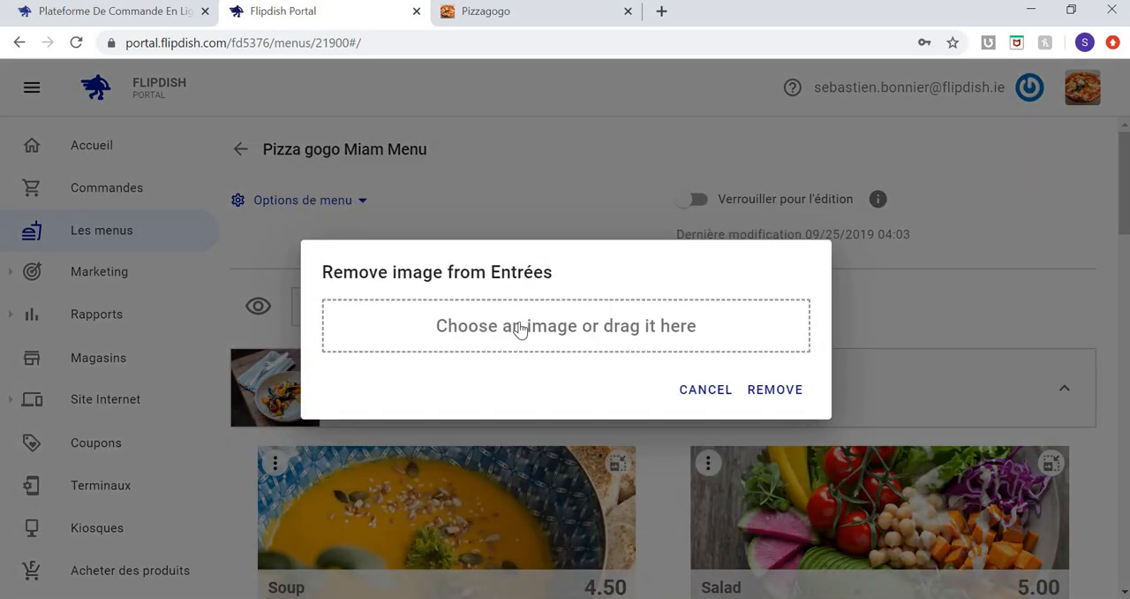
pyautogui.click(522, 325)
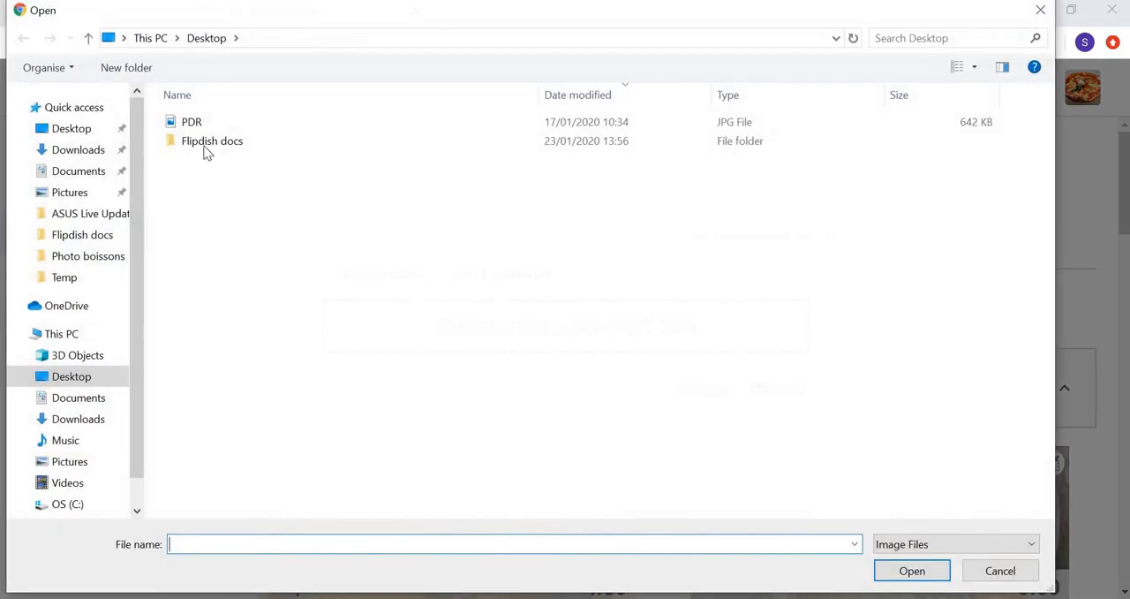
pyautogui.click(199, 123)
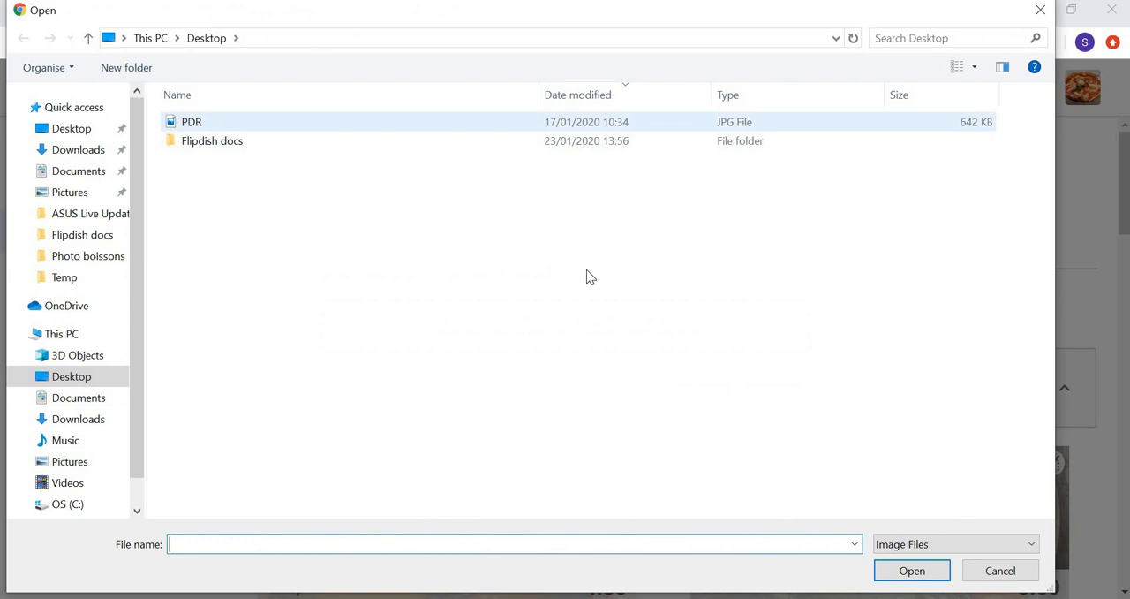
pyautogui.click(911, 569)
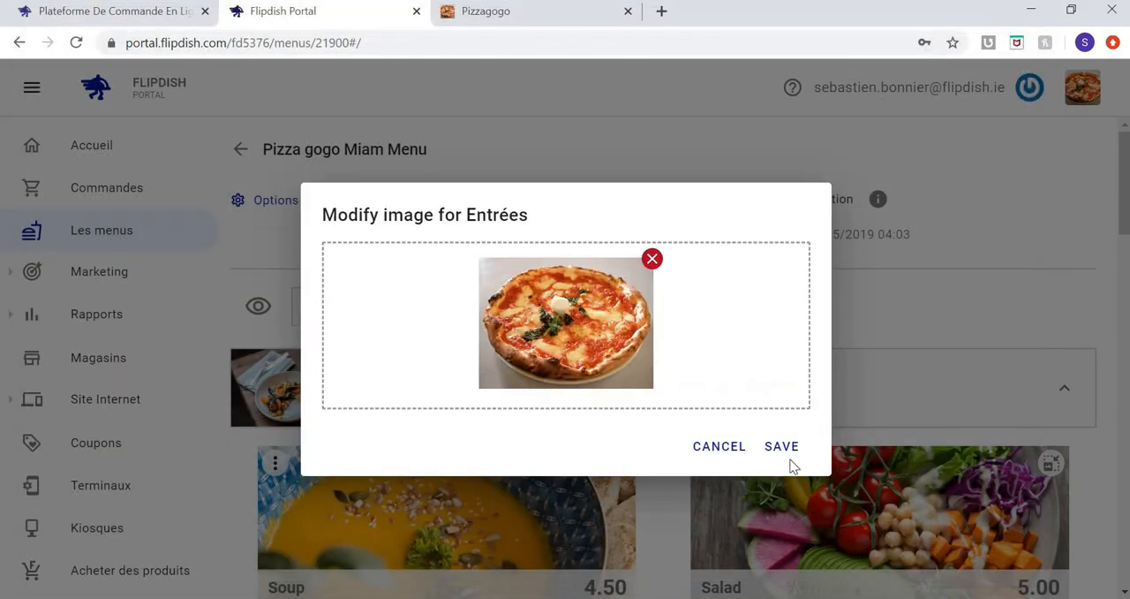
pyautogui.click(790, 448)
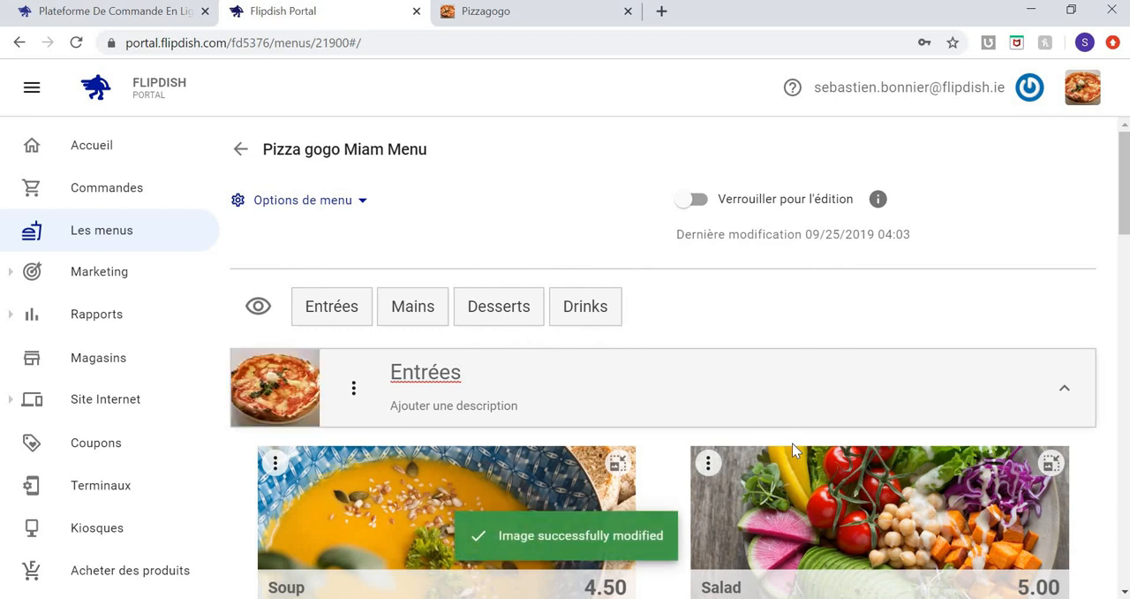
# Examine the editable name and price of the Soup item in the Entrées section.
pyautogui.scroll(-2, 791, 442)
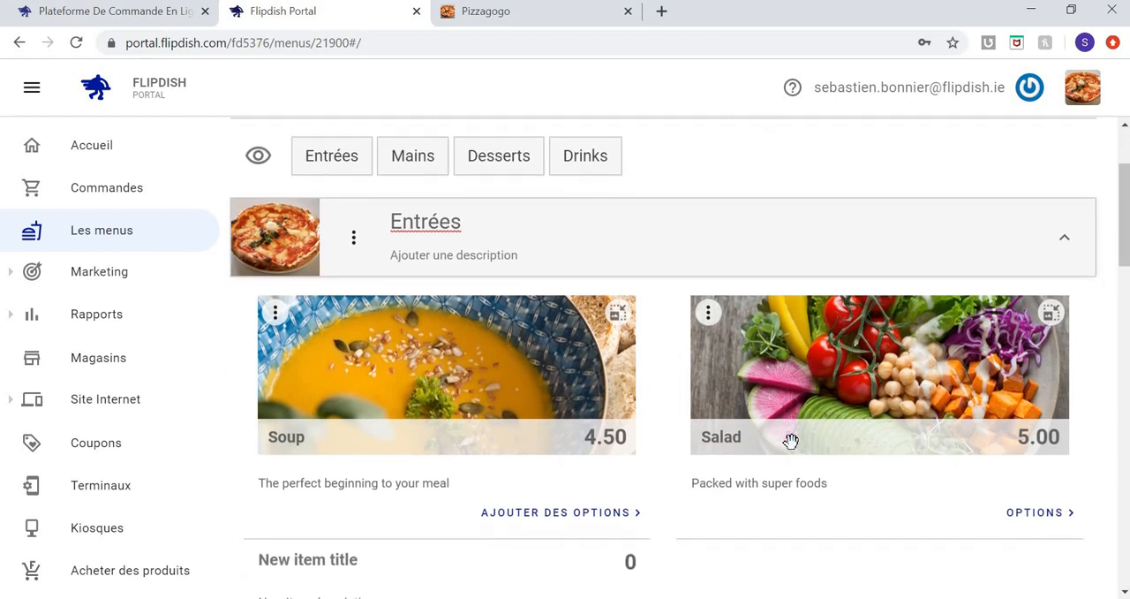
pyautogui.scroll(-1, 790, 441)
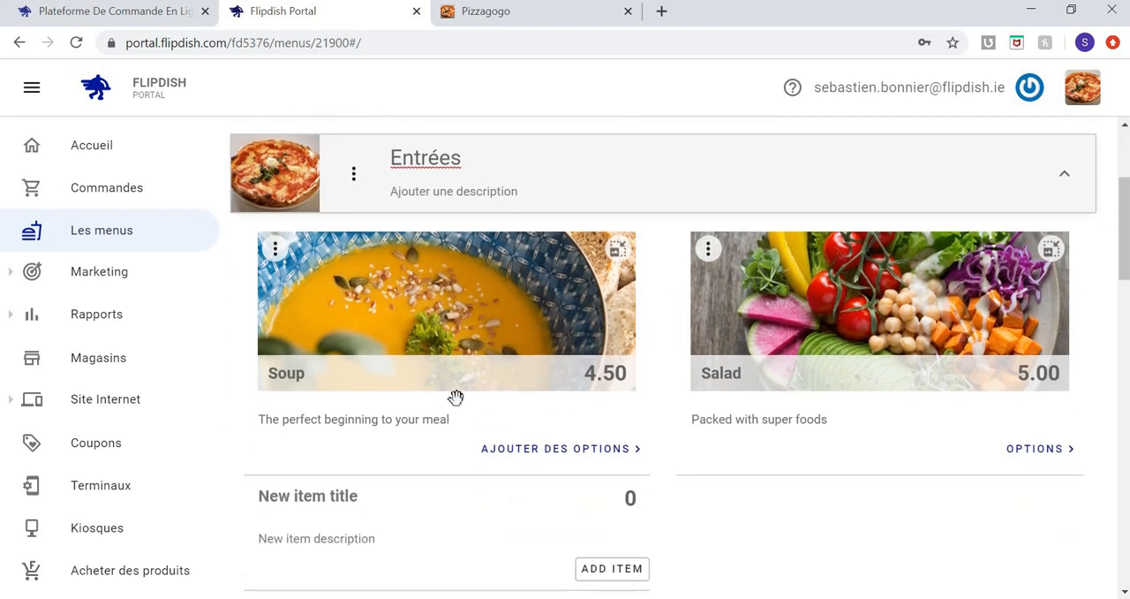
pyautogui.click(316, 374)
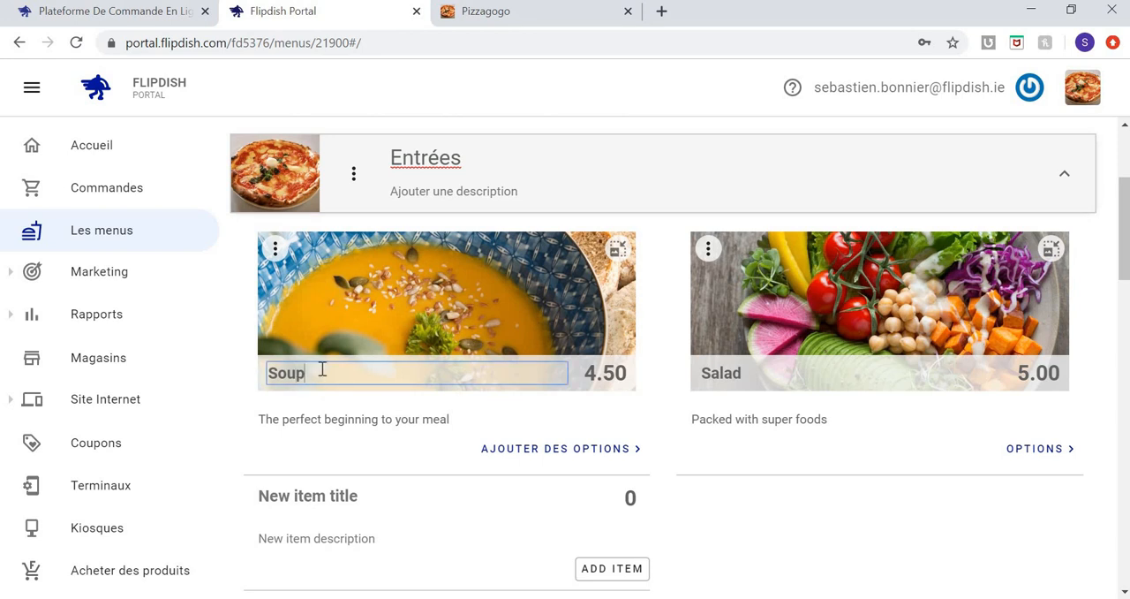
pyautogui.click(617, 378)
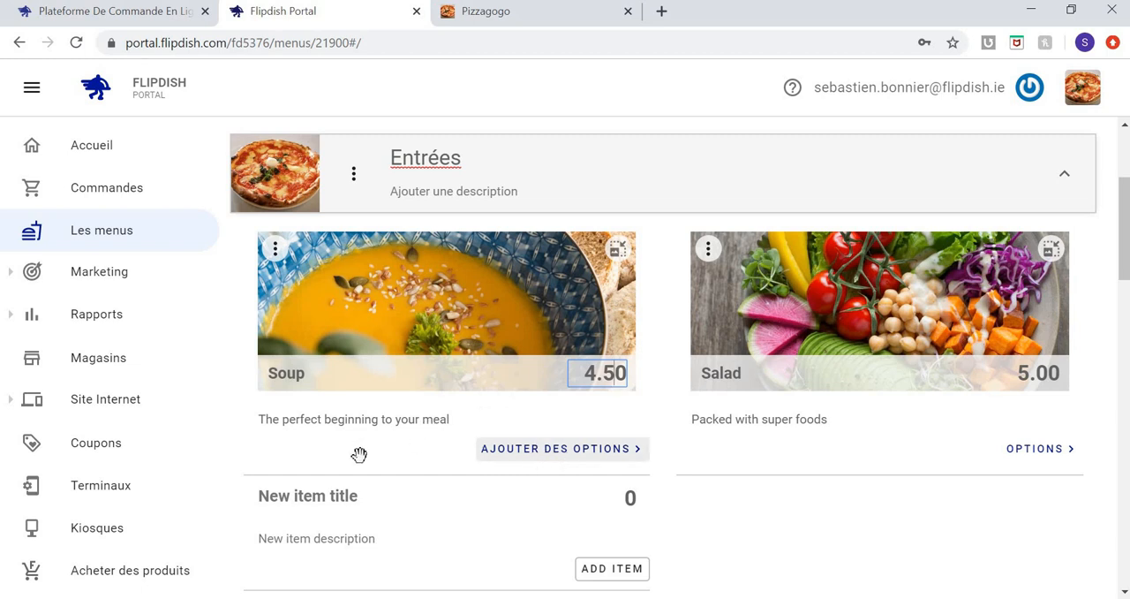
# Title the new item in the Entrées section "Pizza au sucre" and set its price to 8.
pyautogui.click(338, 497)
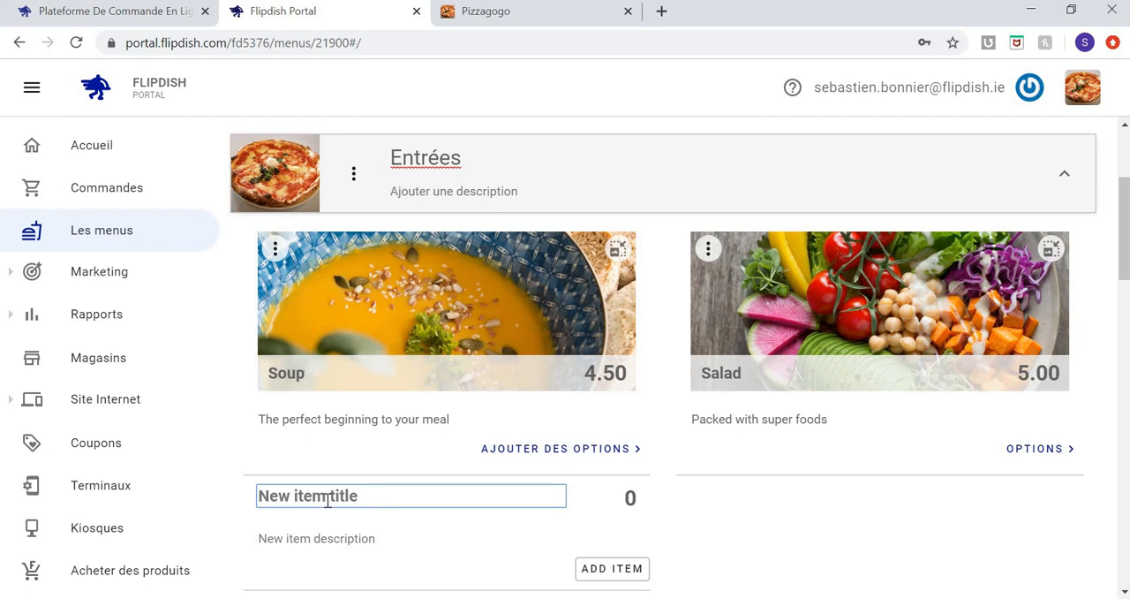
pyautogui.write('Pizza')
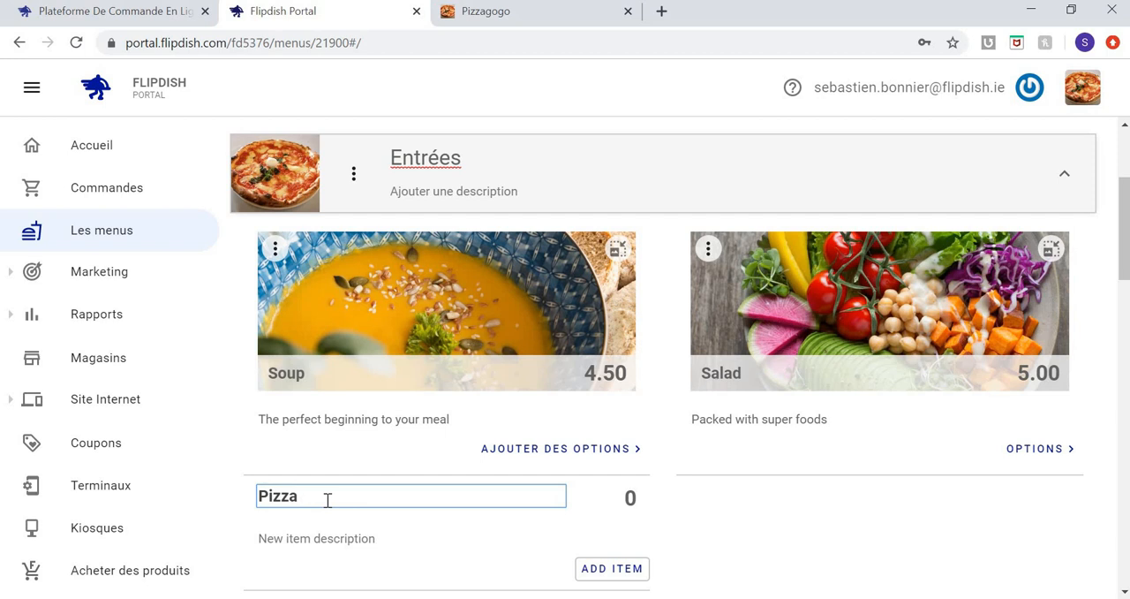
pyautogui.write(' au sucre')
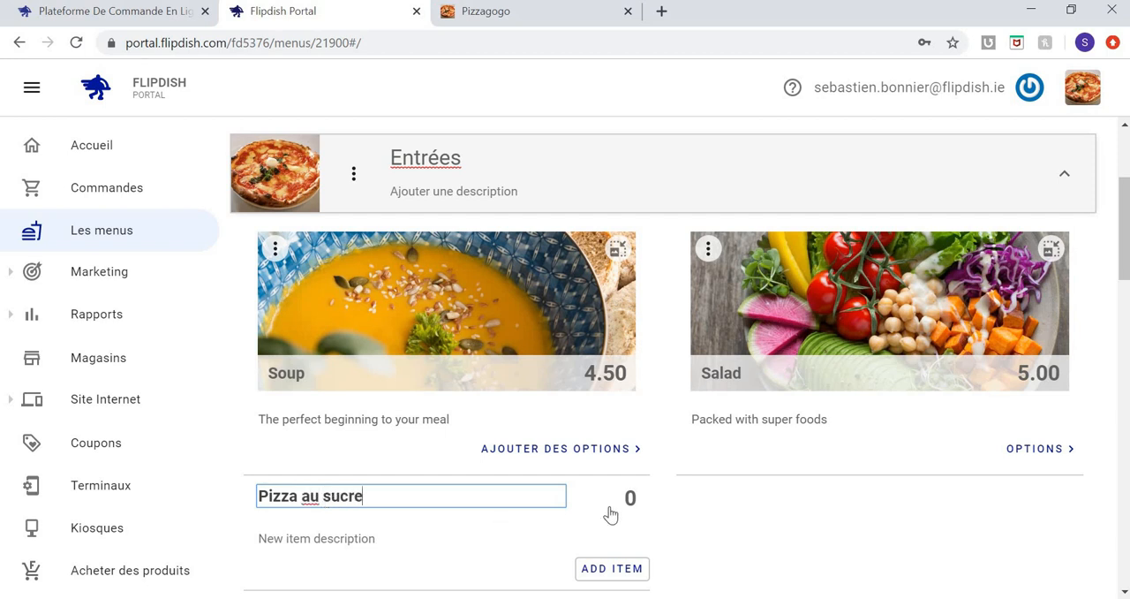
pyautogui.click(630, 497)
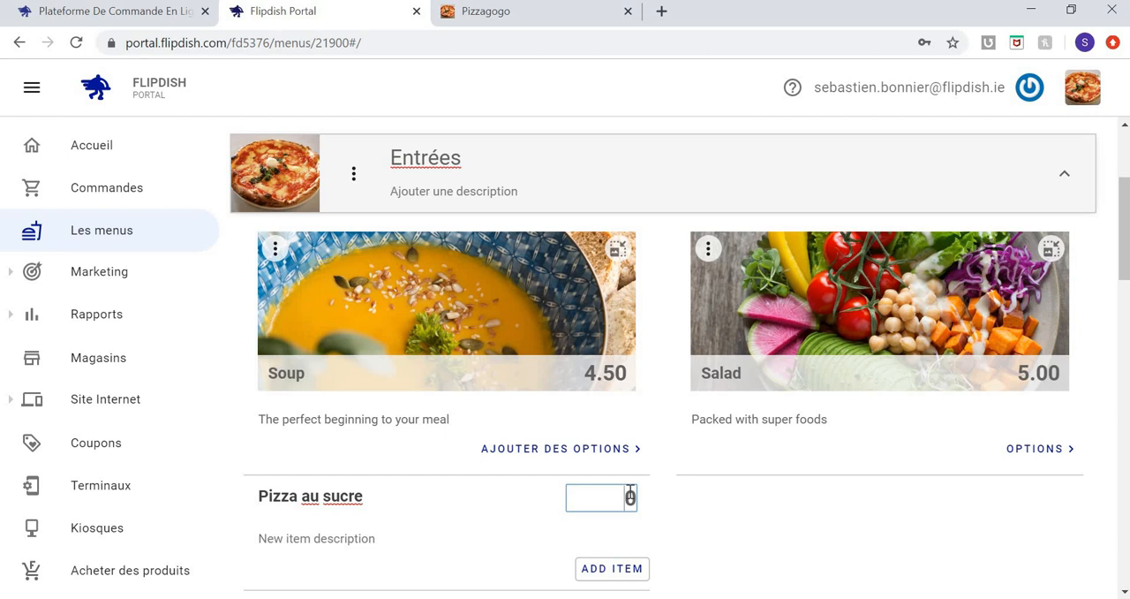
pyautogui.press('BackSpace')
pyautogui.write('8')
# Describe the new pizza item as "Pour les amateurs de confiseries" and add it to the Entrées section.
pyautogui.click(355, 536)
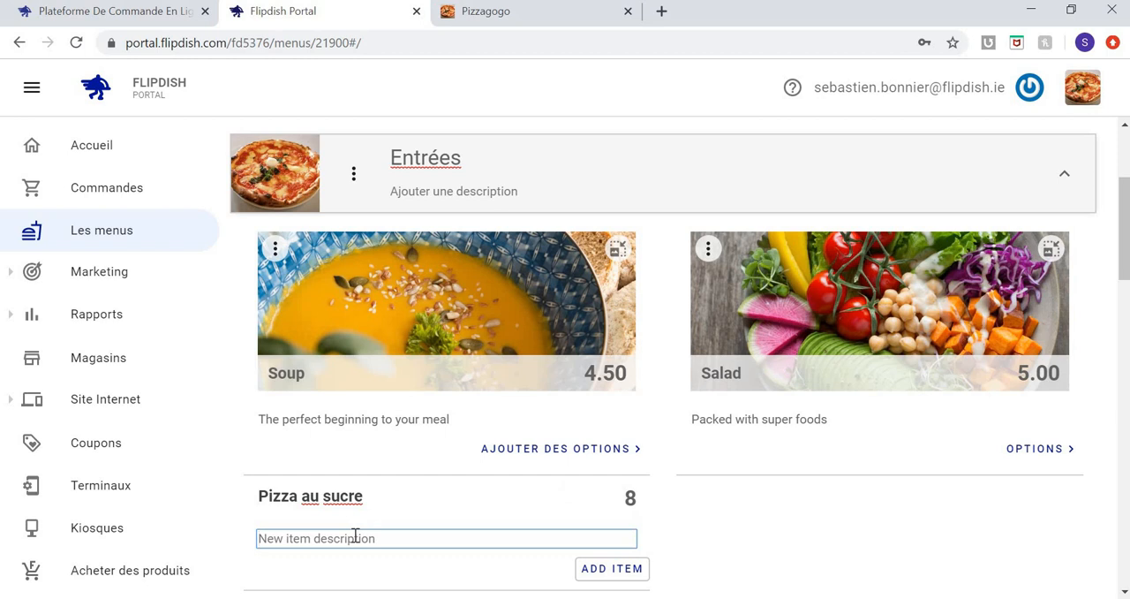
pyautogui.write('Pour')
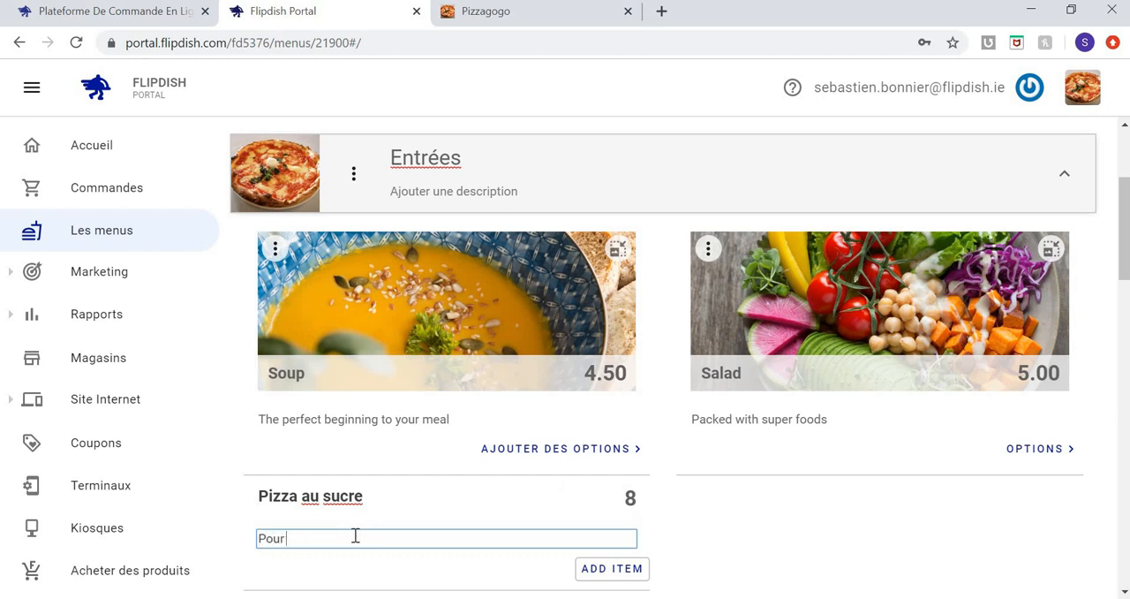
pyautogui.write(' les amateurs de confiseries')
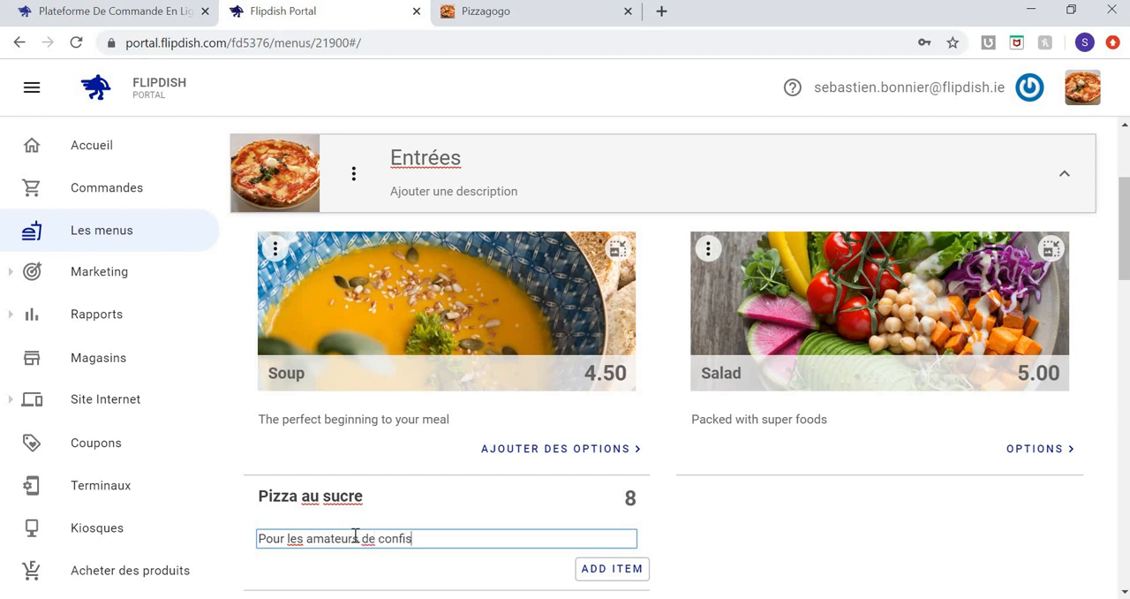
pyautogui.click(596, 573)
pyautogui.click(598, 576)
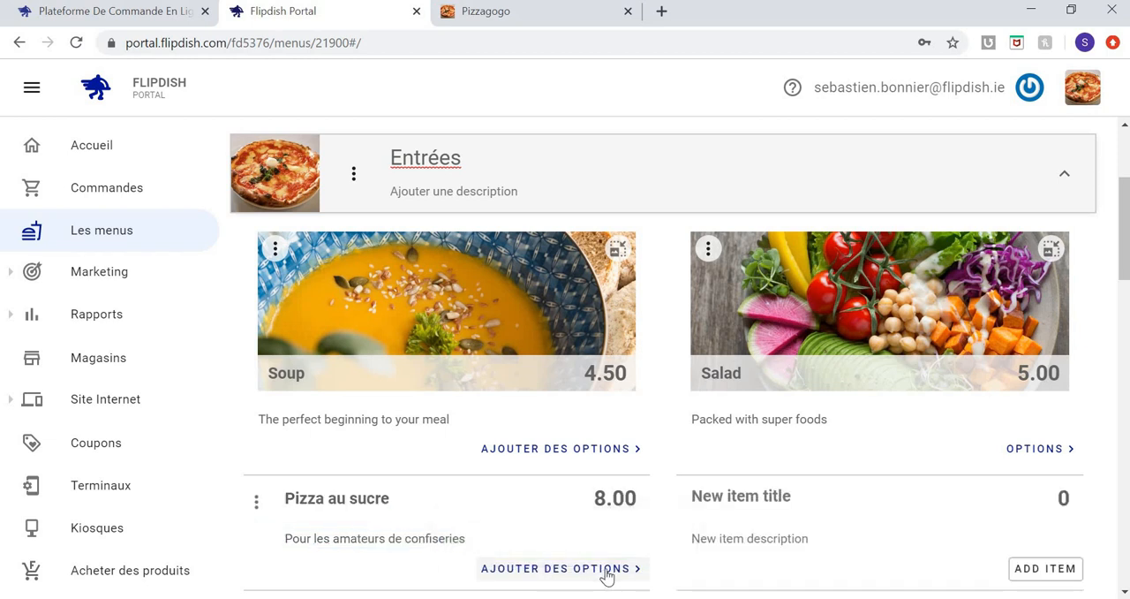
# Add an option named "Fraises Tagada" to the Pizza au sucre item.
pyautogui.click(608, 576)
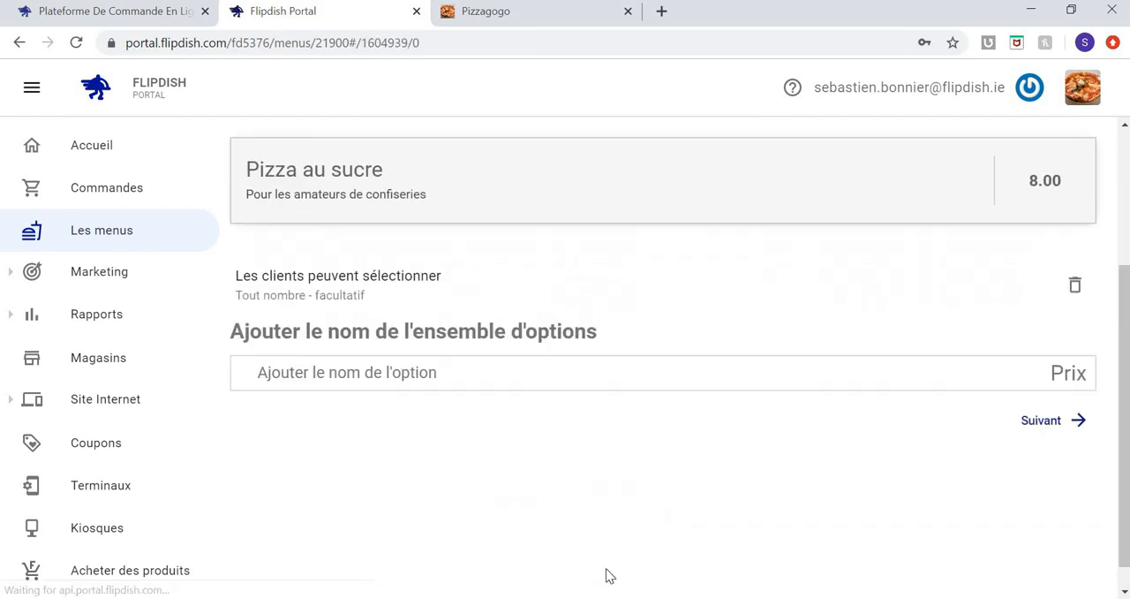
pyautogui.click(528, 376)
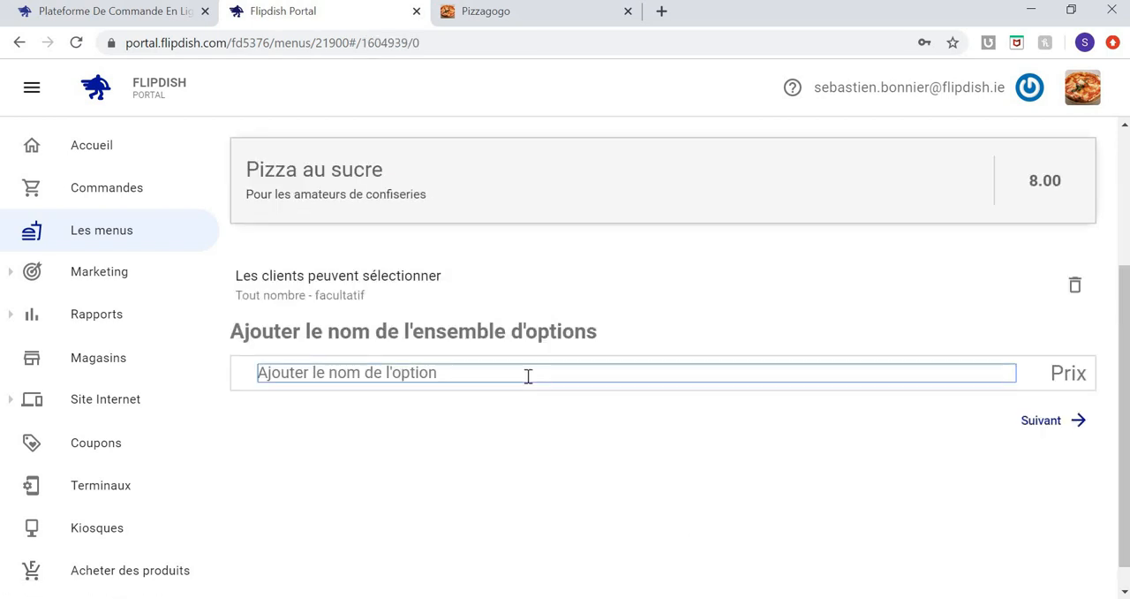
pyautogui.write('Fraises')
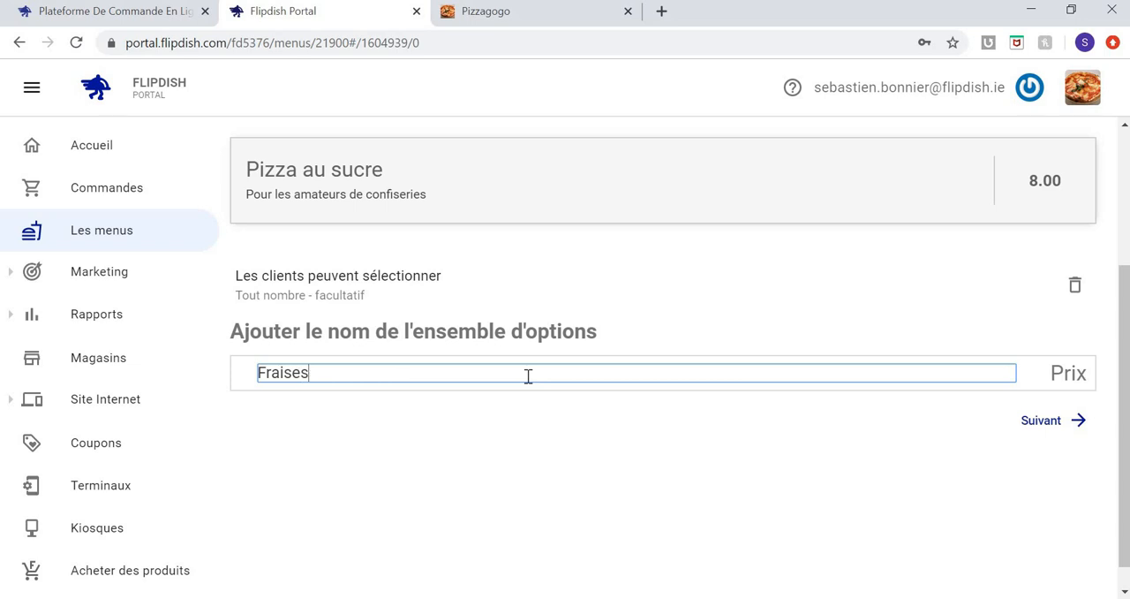
pyautogui.write(' Tagada')
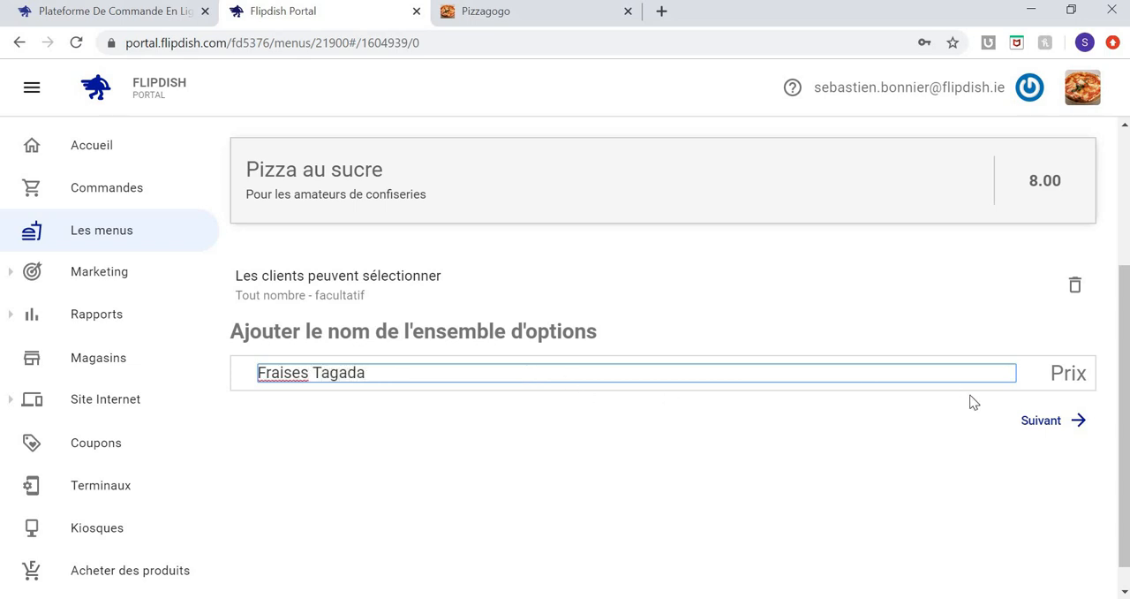
pyautogui.click(1070, 381)
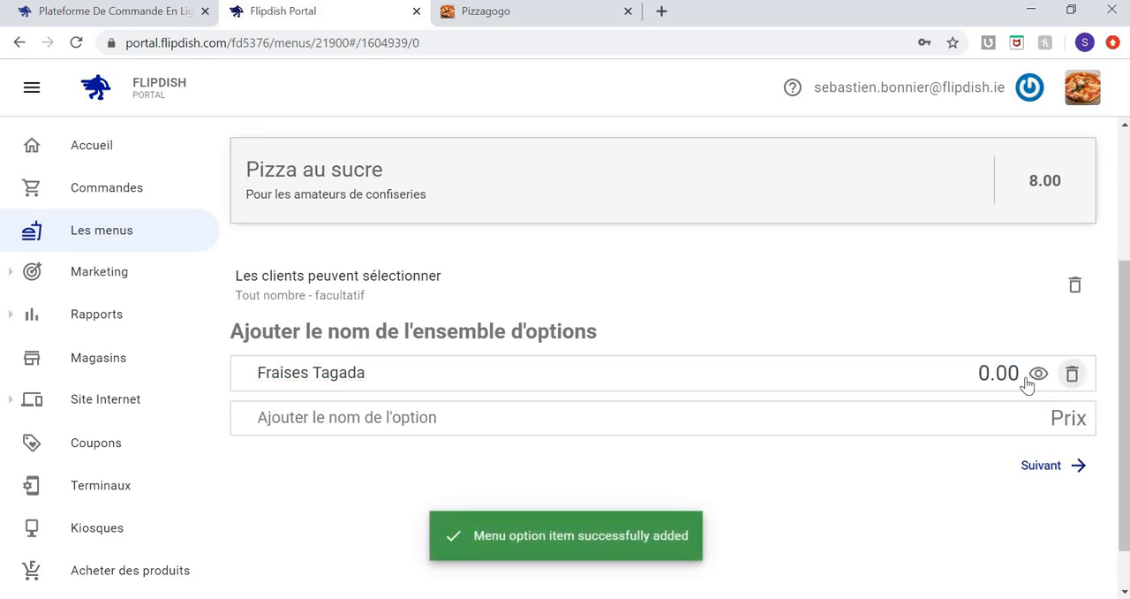
# Set the Fraises Tagada option's price to 3.00 and return to the menu.
pyautogui.click(986, 373)
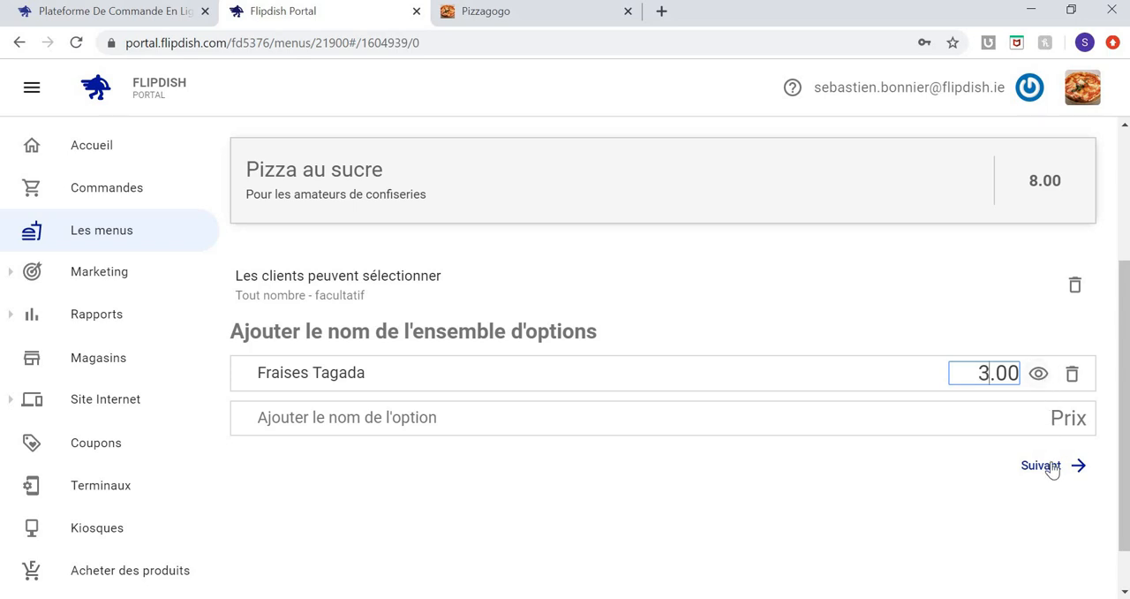
pyautogui.click(928, 378)
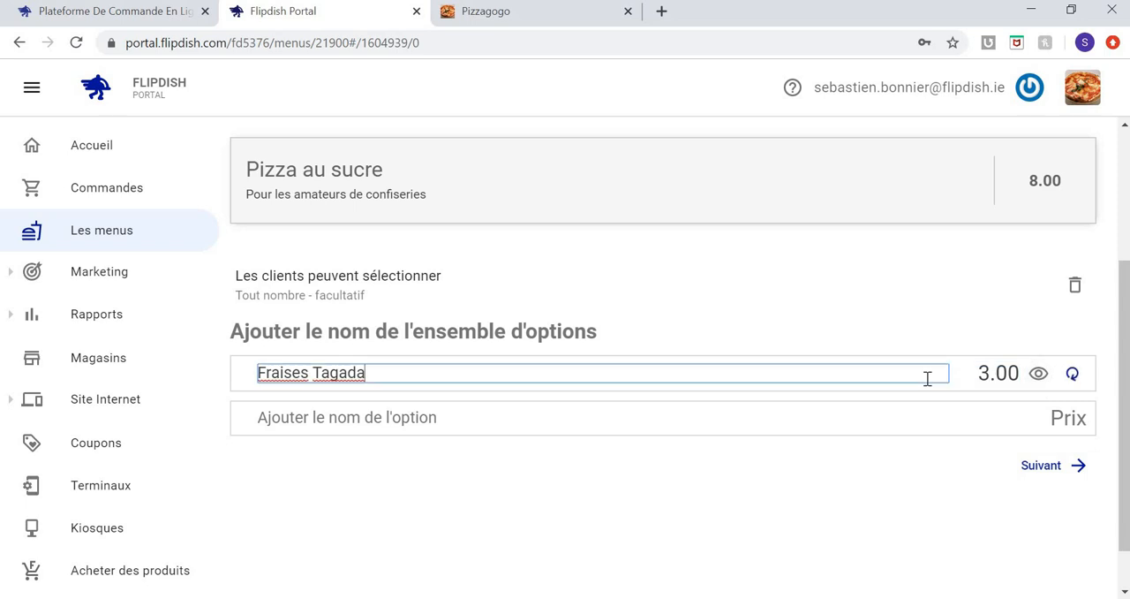
pyautogui.click(1050, 469)
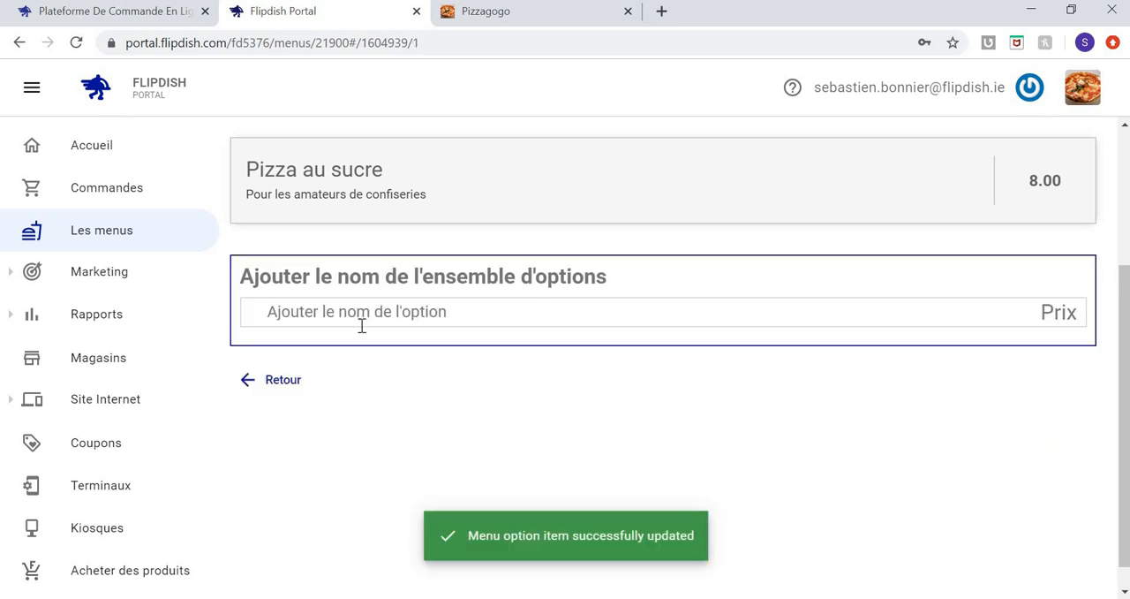
pyautogui.click(251, 381)
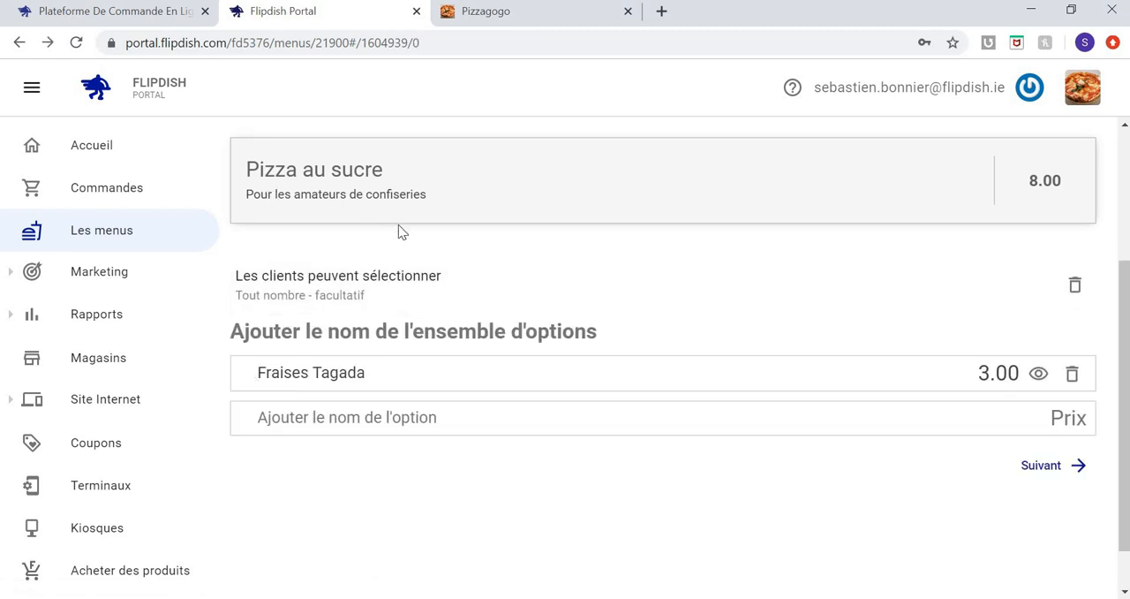
pyautogui.scroll(1, 336, 194)
pyautogui.click(244, 152)
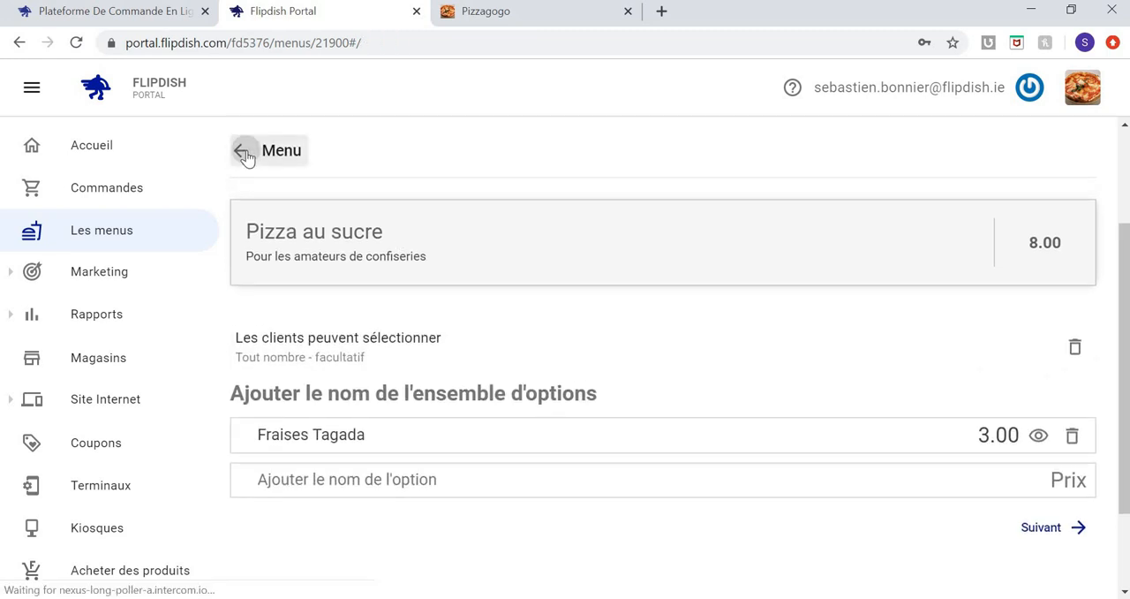
# Add the PDR picture from the Desktop as the image of the Pizza au sucre item.
pyautogui.scroll(-1, 425, 325)
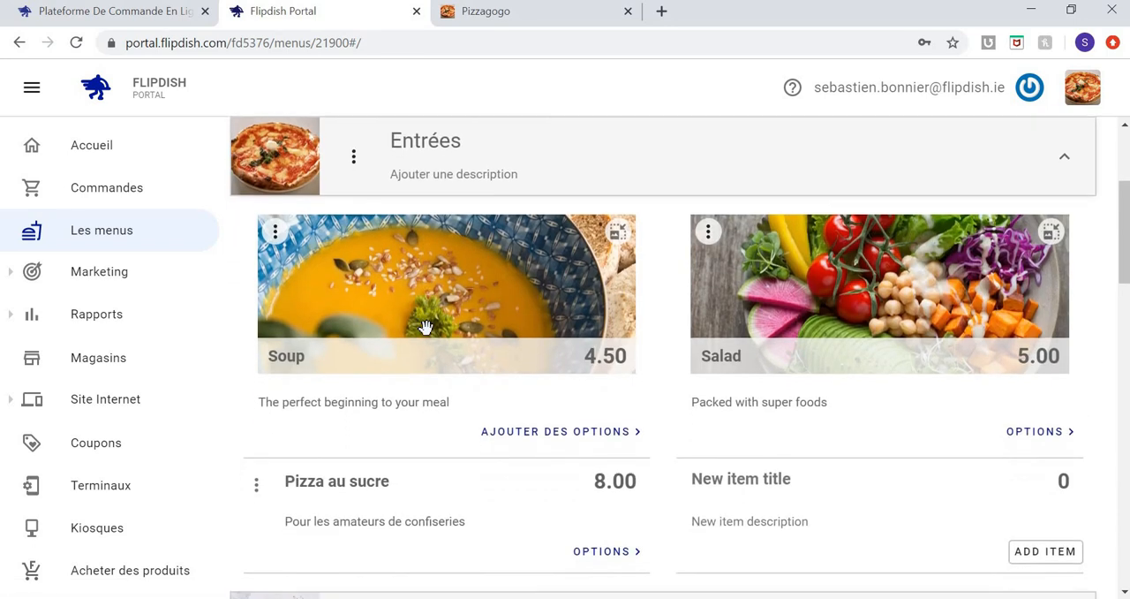
pyautogui.click(257, 481)
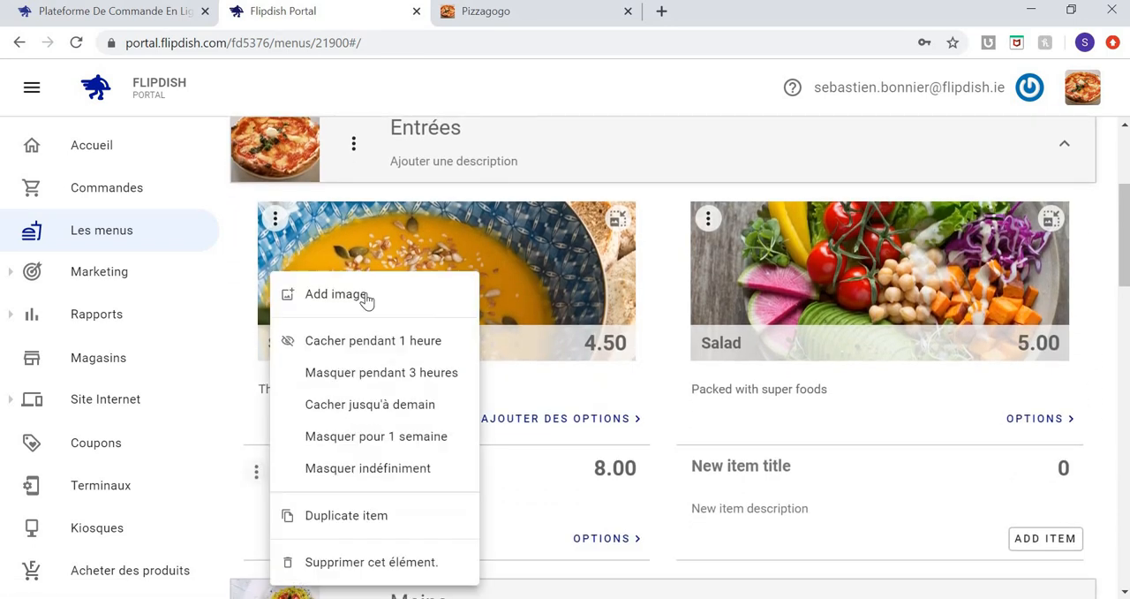
pyautogui.click(364, 297)
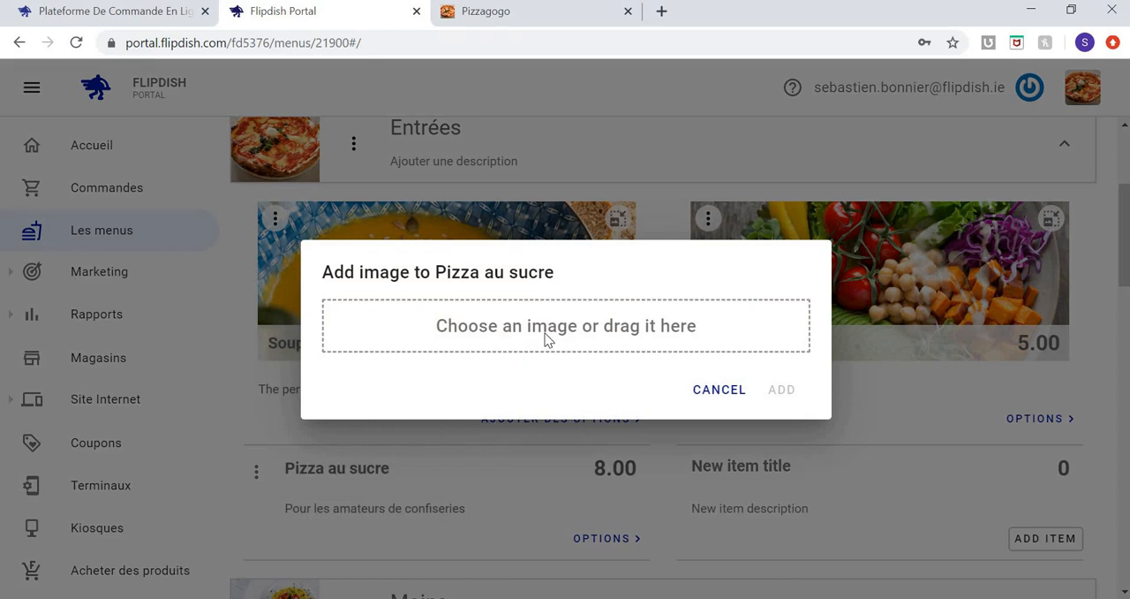
pyautogui.click(549, 340)
pyautogui.click(189, 123)
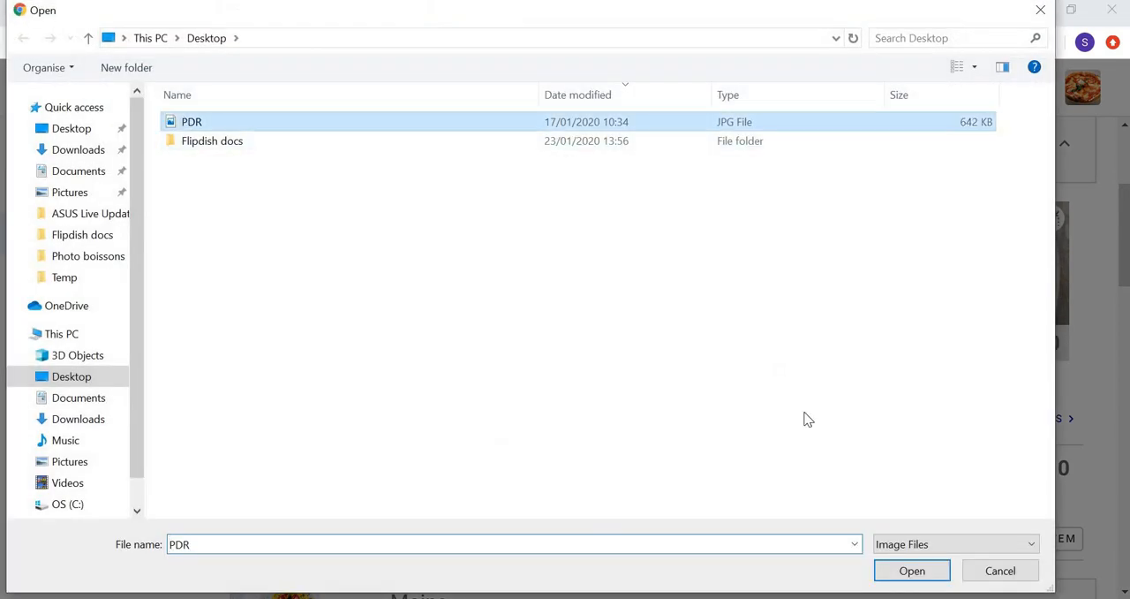
pyautogui.click(931, 576)
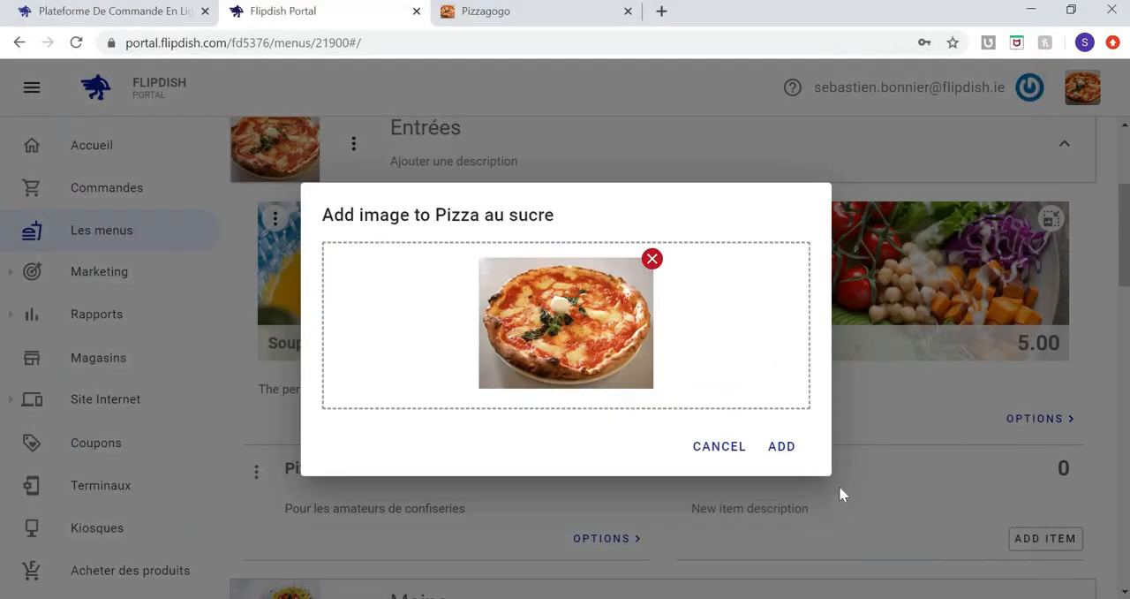
pyautogui.click(783, 445)
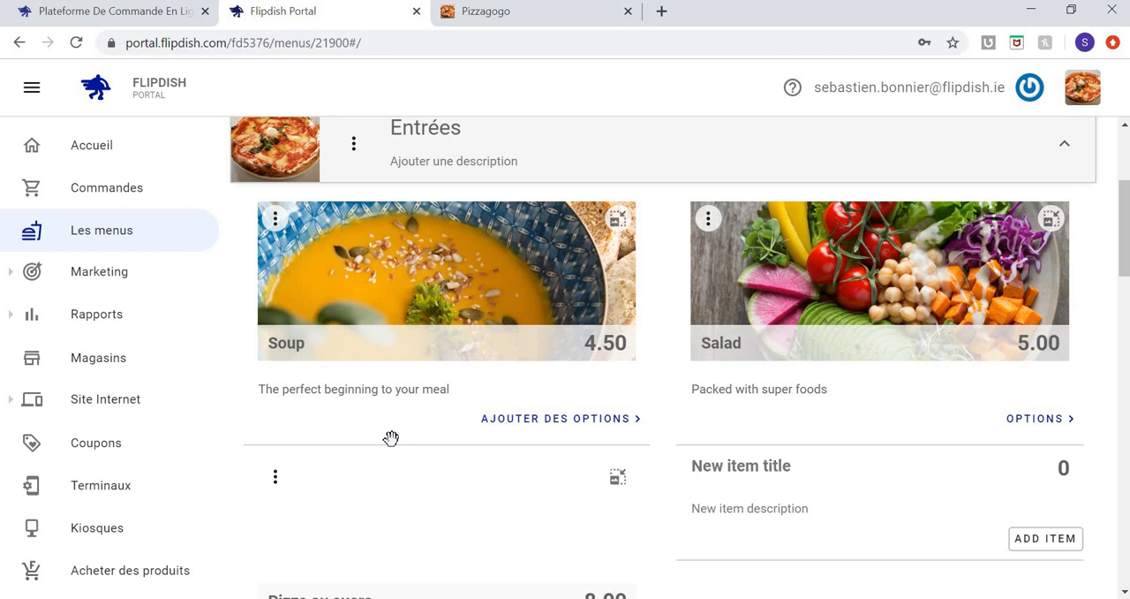
pyautogui.scroll(-1, 391, 438)
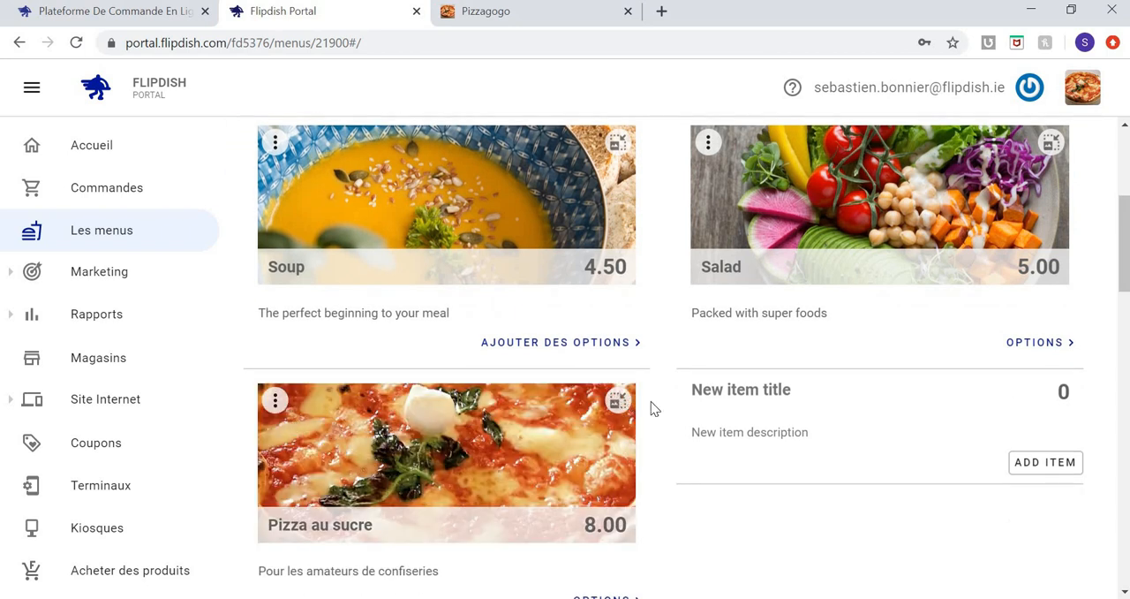
# Shrink the images of the Pizza au sucre, Soup and Salad items to the small format.
pyautogui.click(621, 401)
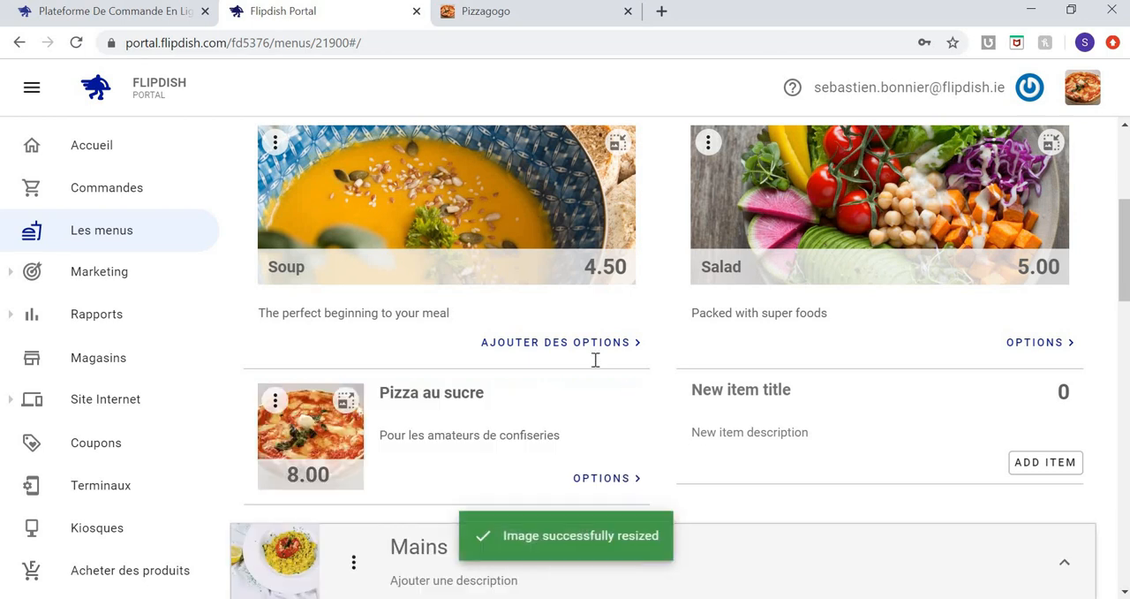
pyautogui.click(618, 145)
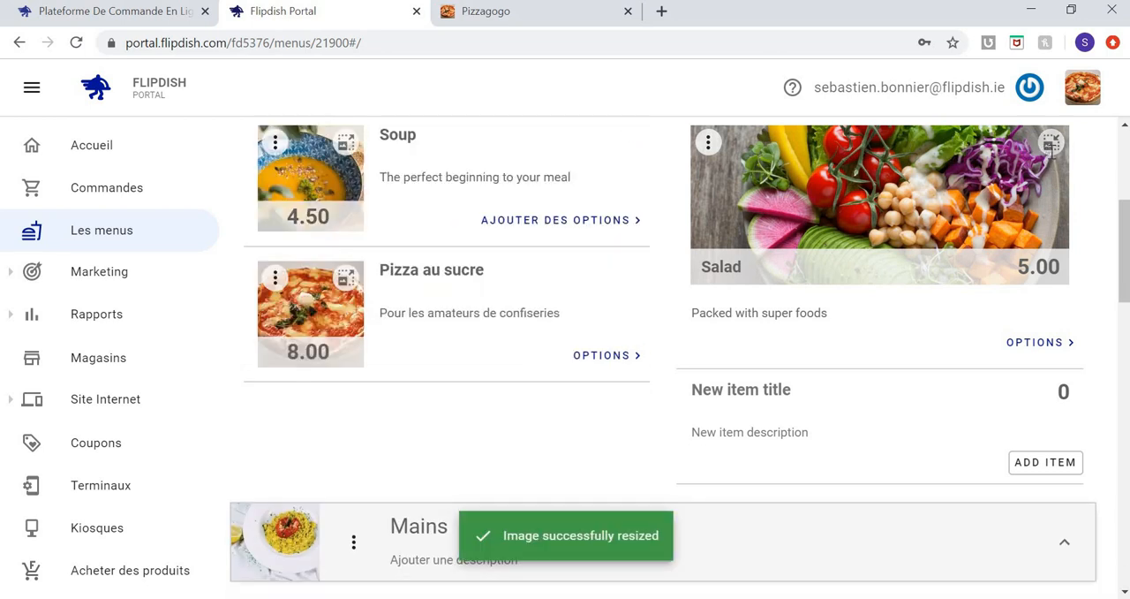
pyautogui.click(1051, 144)
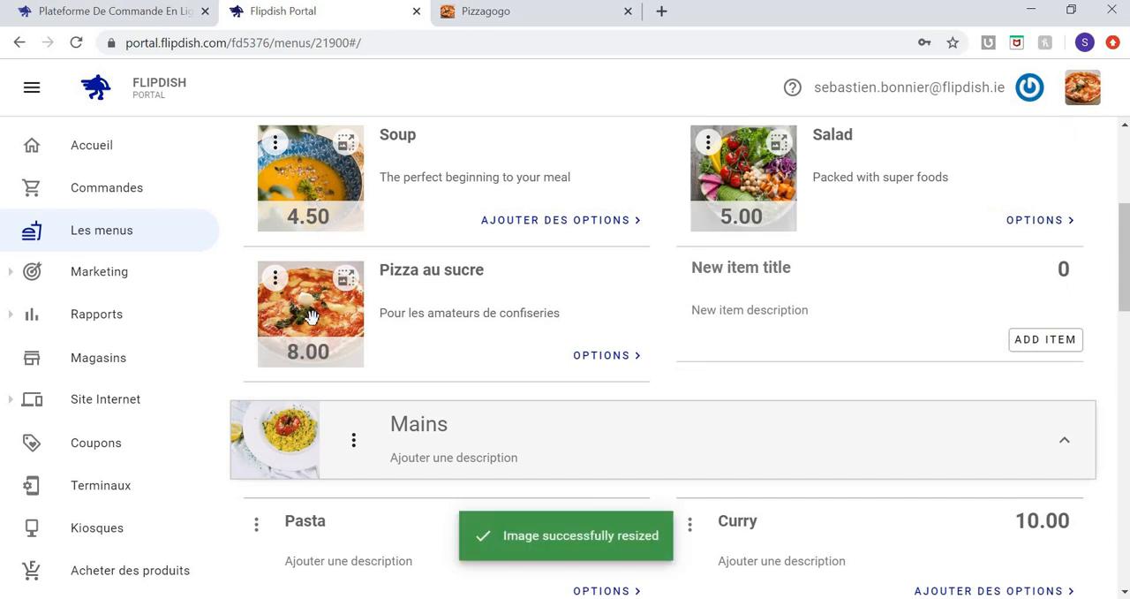
# Move the Pizza au sucre item ahead of Soup, to the first position in the Entrées section.
pyautogui.scroll(1, 311, 317)
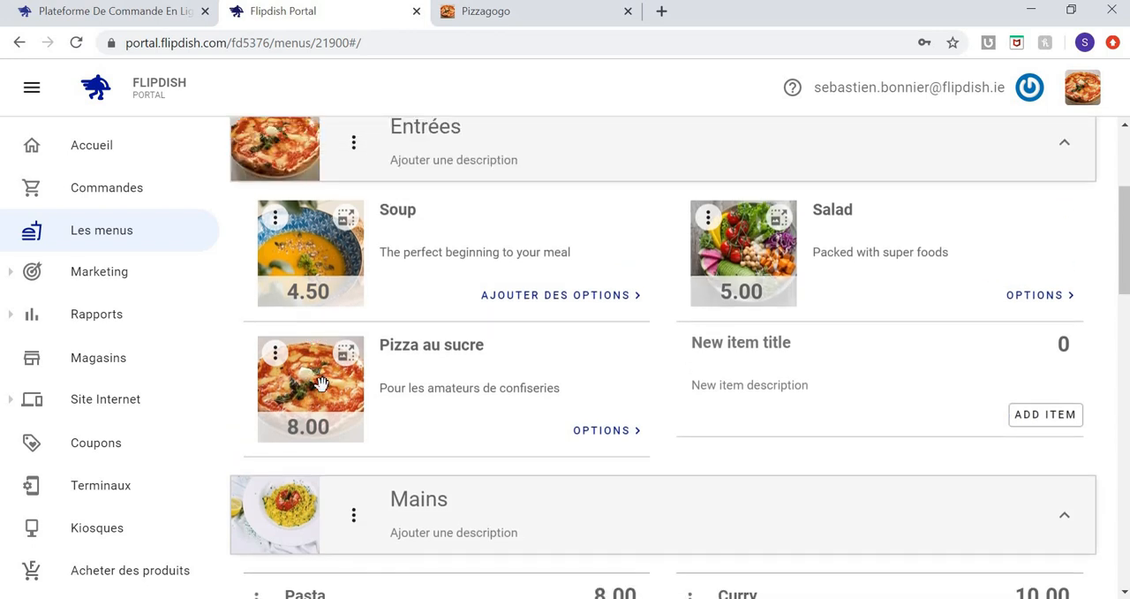
pyautogui.moveTo(316, 364); pyautogui.dragTo(323, 259)
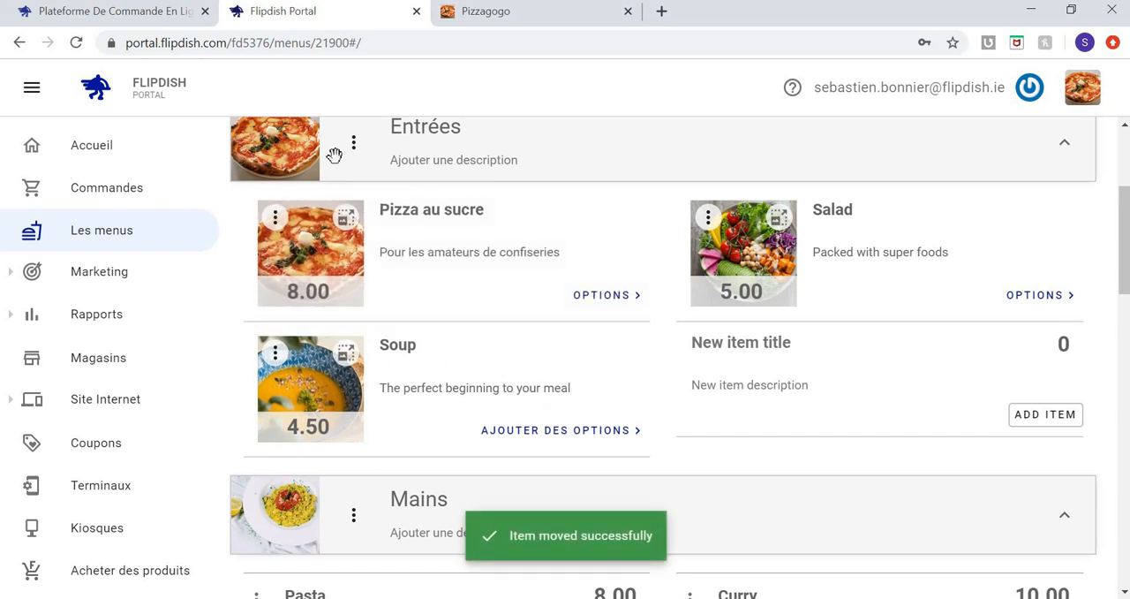
# Pick up the Entrées section and put it back in place, and collapse and re-expand its item list.
pyautogui.moveTo(337, 172)
pyautogui.mouseDown()
pyautogui.moveTo(340, 200)
pyautogui.moveTo(331, 189)
pyautogui.mouseUp()
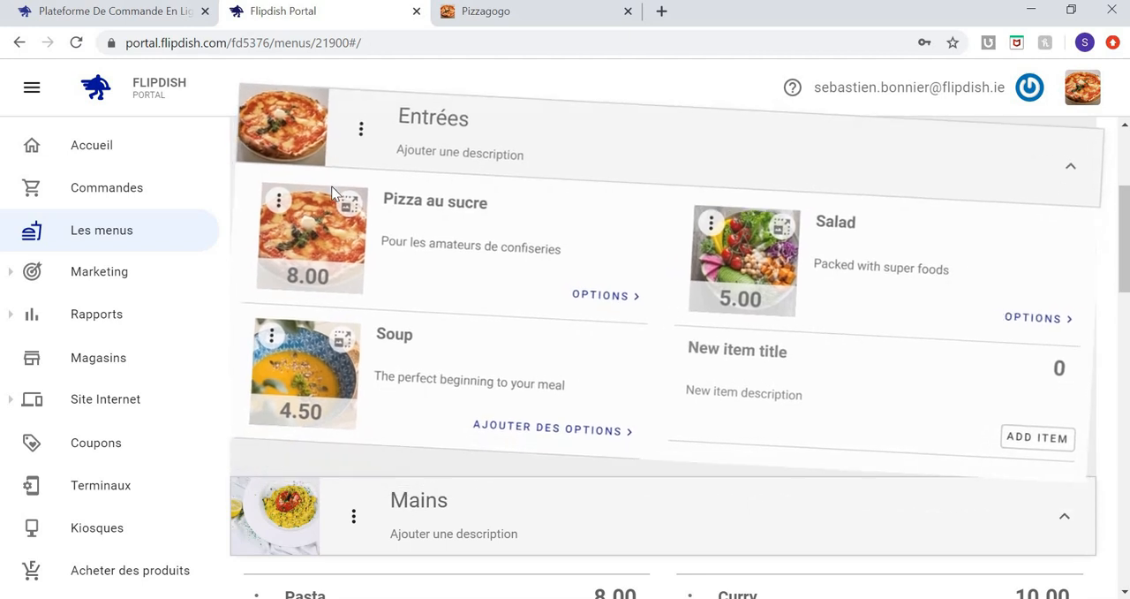
pyautogui.scroll(1, 936, 182)
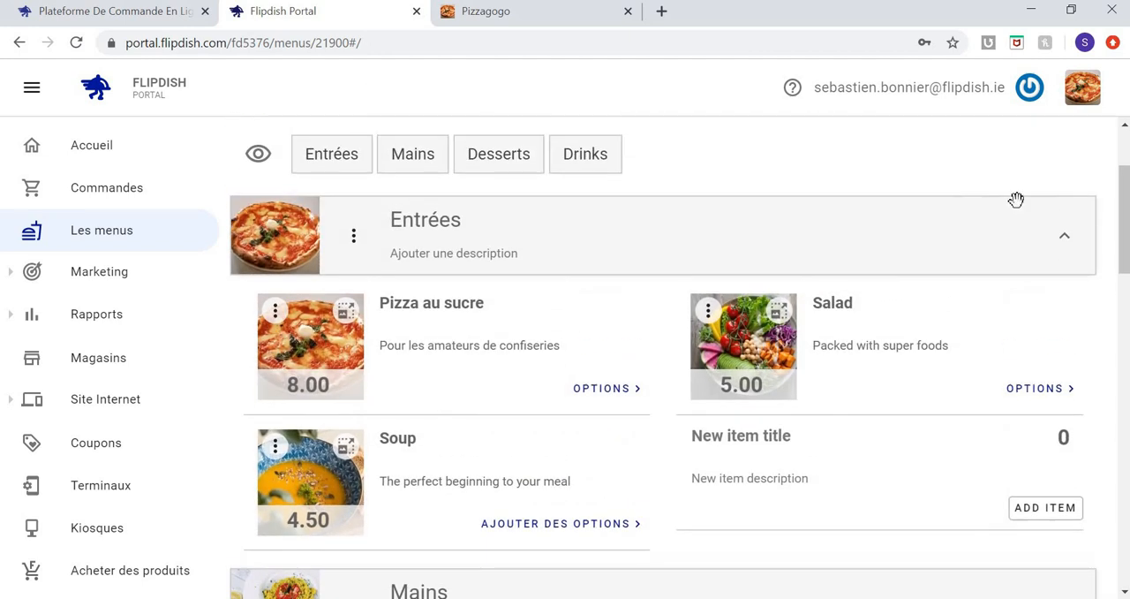
pyautogui.click(1065, 239)
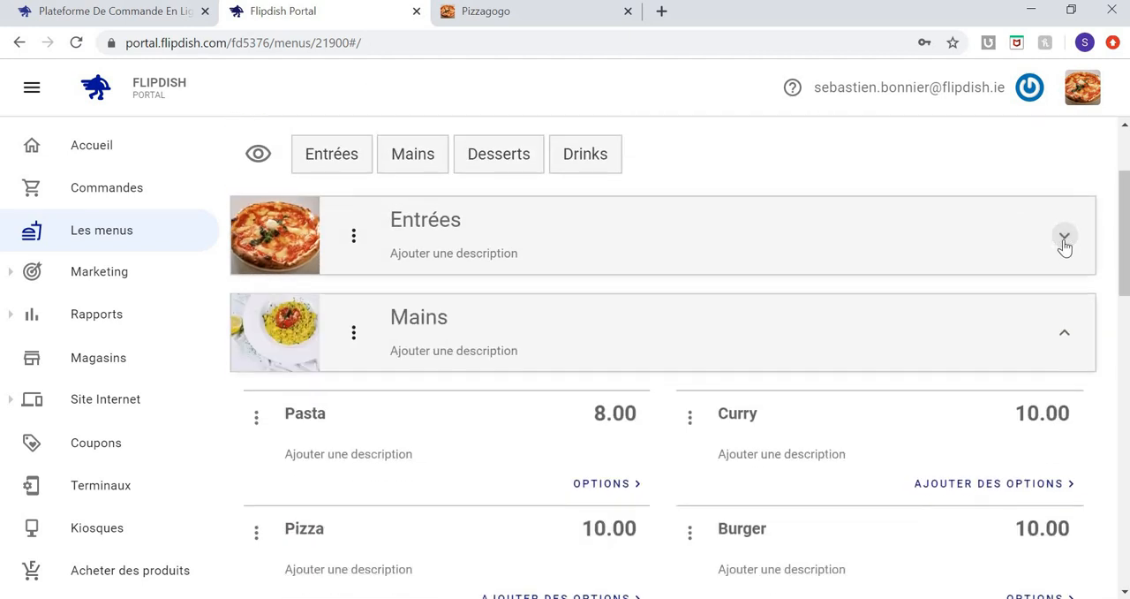
pyautogui.click(1065, 238)
# Hide the Mains and Desserts sections from the menu indefinitely.
pyautogui.scroll(-1, 1065, 242)
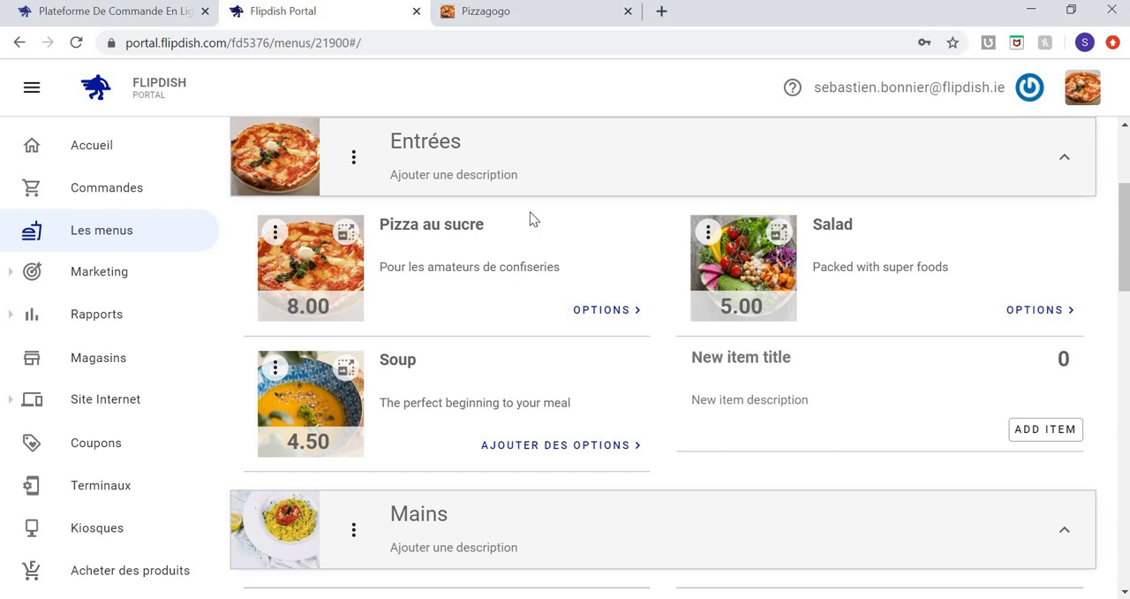
pyautogui.click(354, 529)
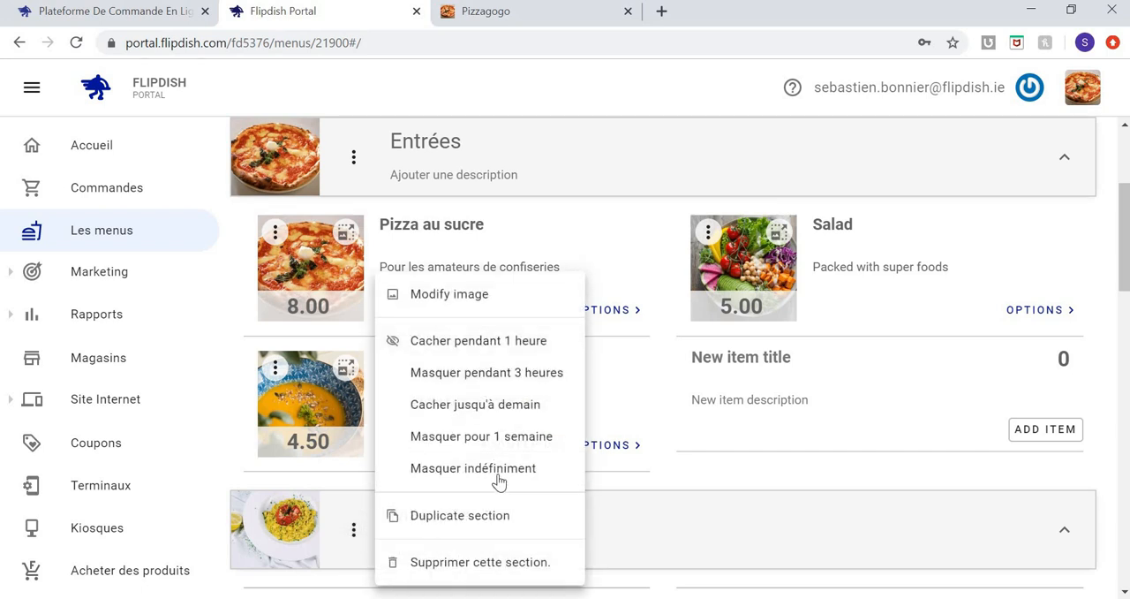
pyautogui.click(498, 471)
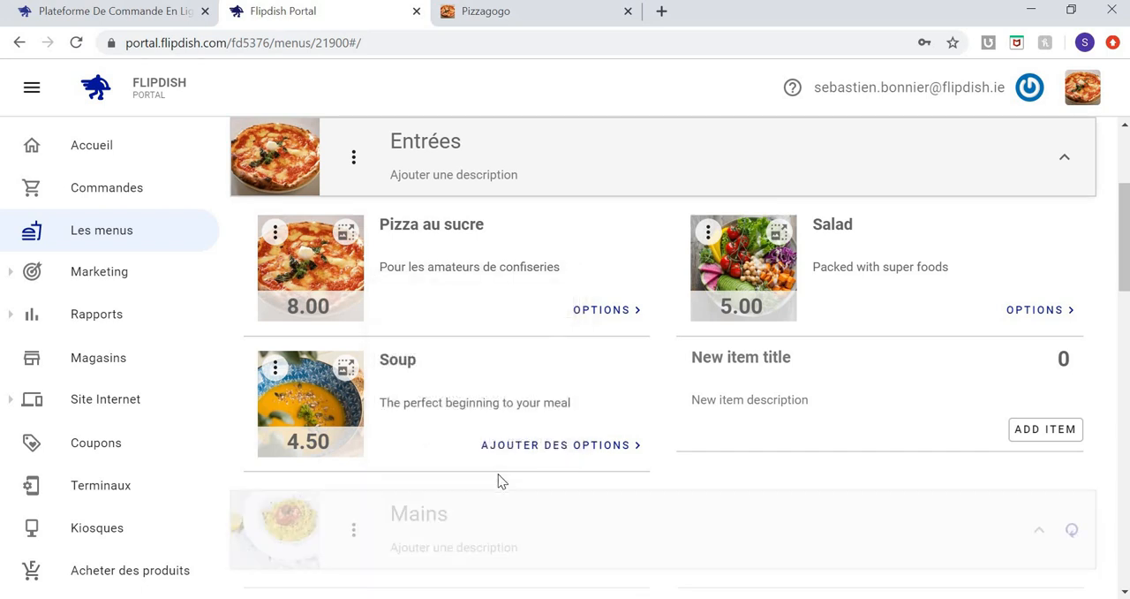
pyautogui.scroll(-3, 500, 477)
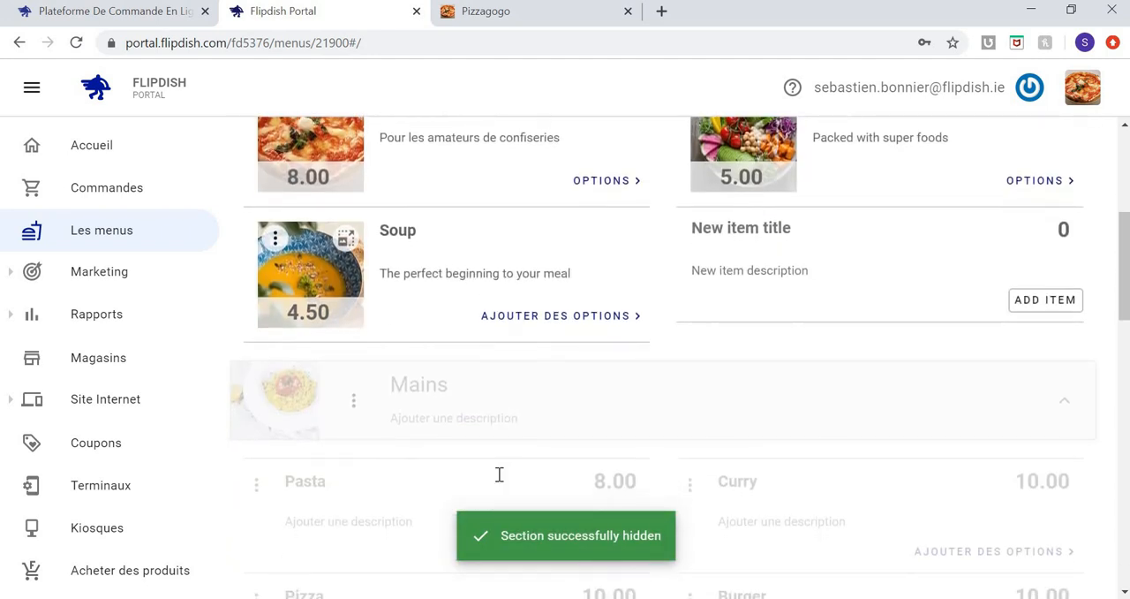
pyautogui.scroll(-5, 499, 474)
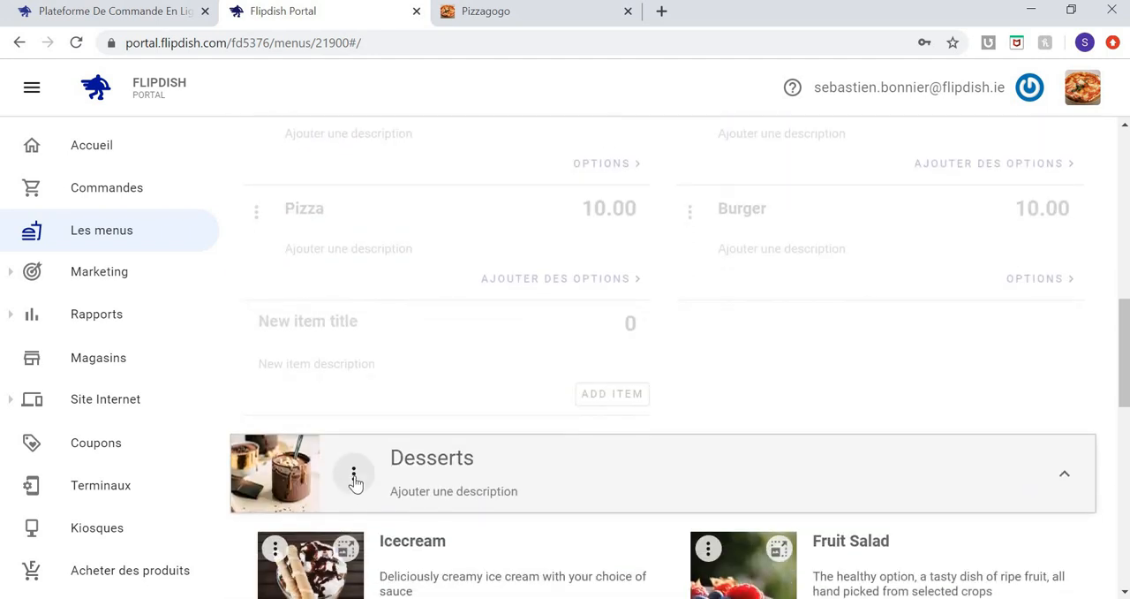
pyautogui.click(354, 477)
pyautogui.click(457, 477)
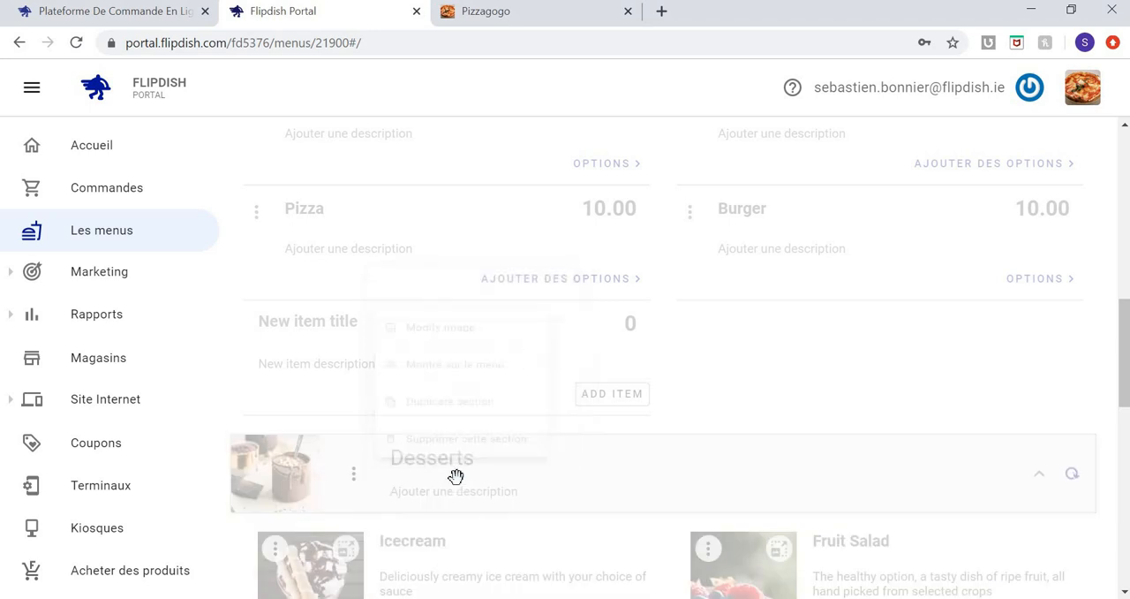
# Rename the Drinks section as "Boissons".
pyautogui.scroll(-6, 455, 477)
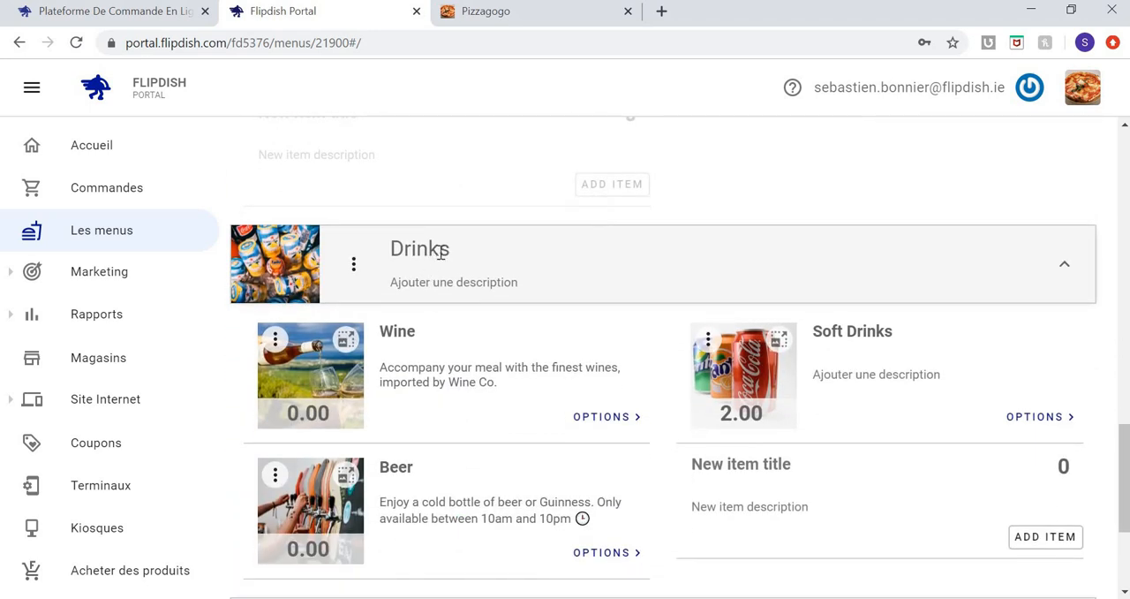
pyautogui.click(441, 252)
pyautogui.moveTo(462, 247); pyautogui.dragTo(297, 224)
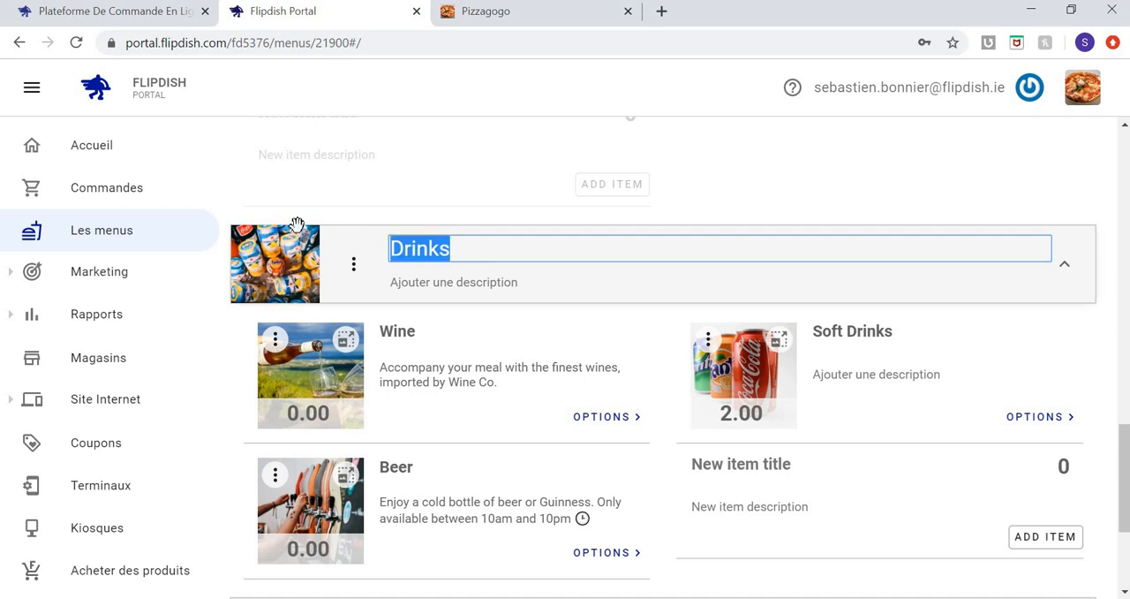
pyautogui.write('Boisso')
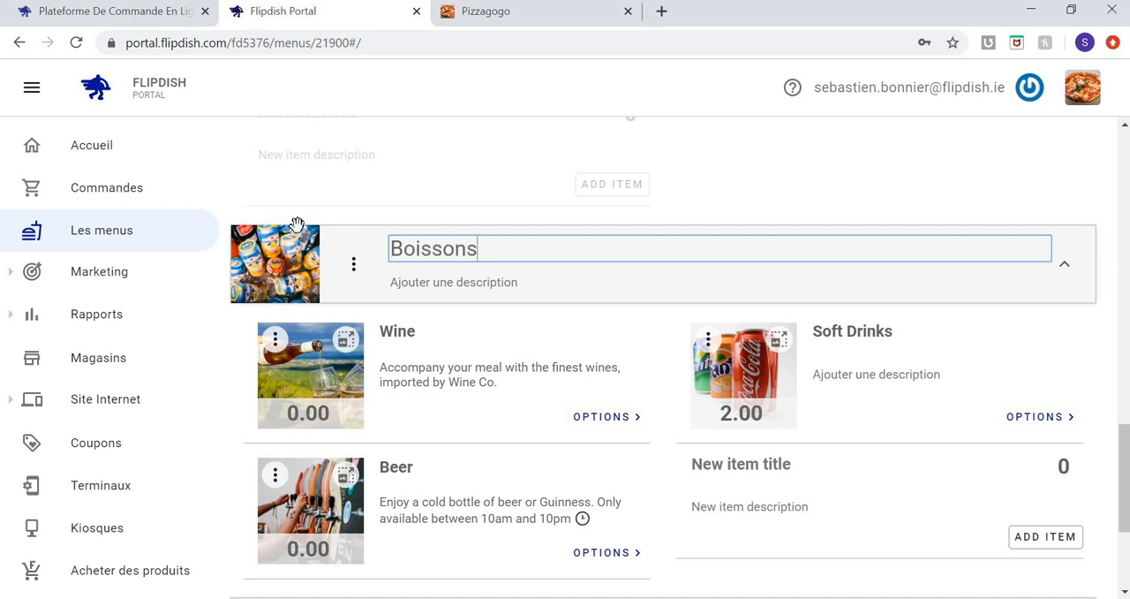
pyautogui.press('Return')
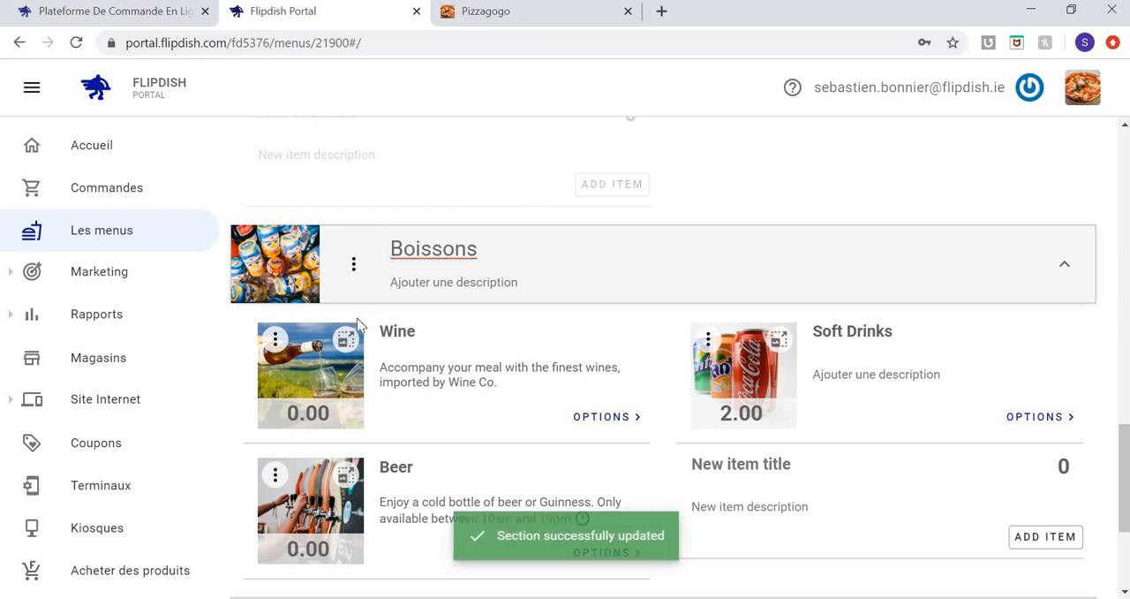
# Hide the Wine and Beer items in the Boissons section indefinitely.
pyautogui.click(275, 338)
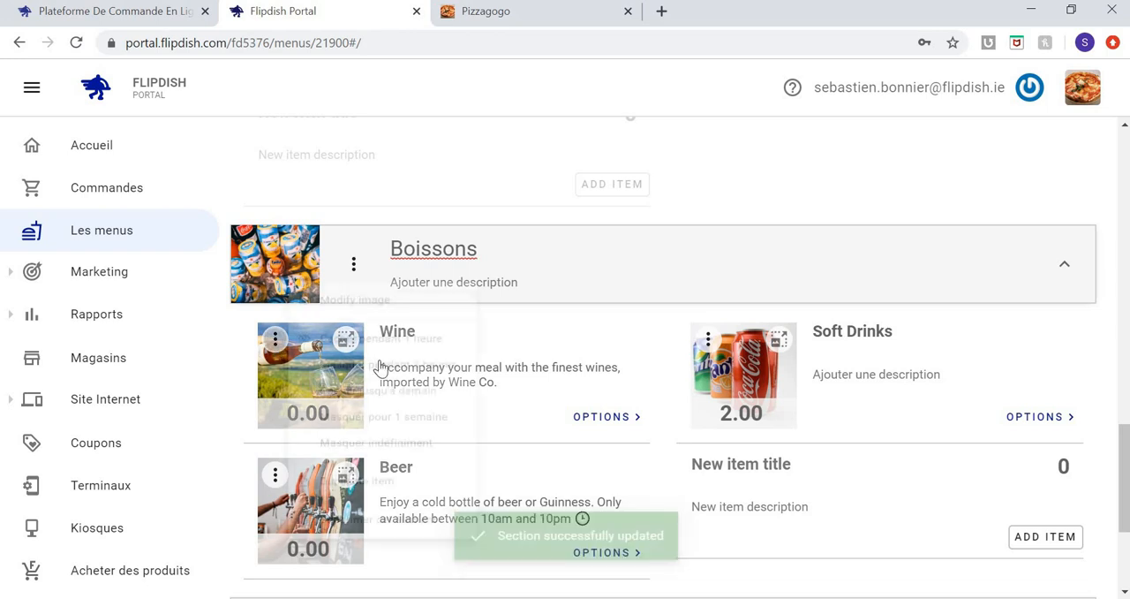
pyautogui.click(380, 467)
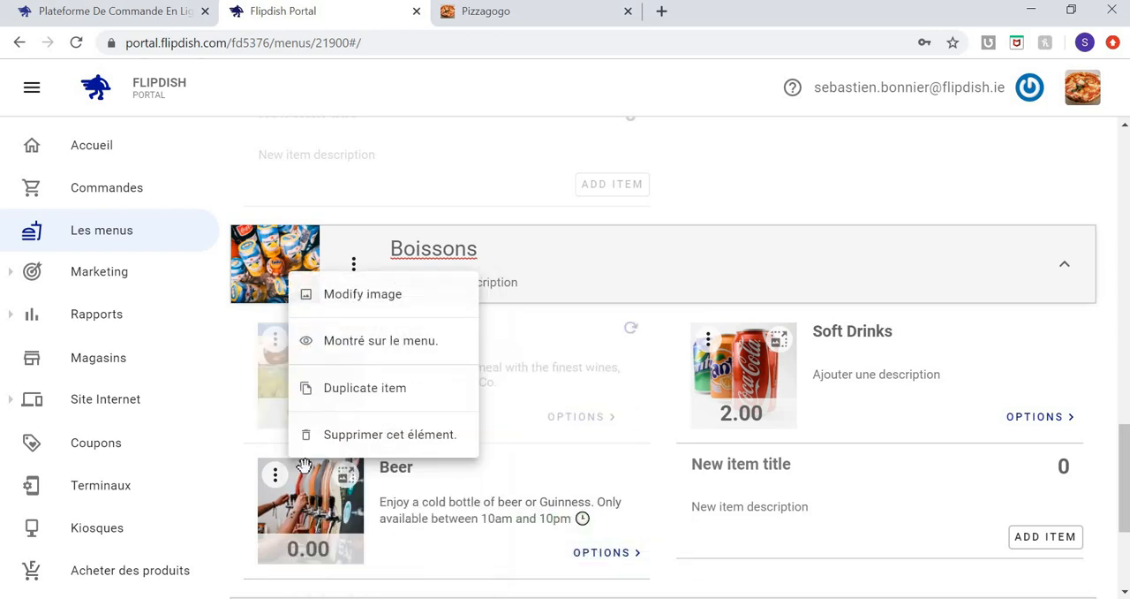
pyautogui.click(275, 478)
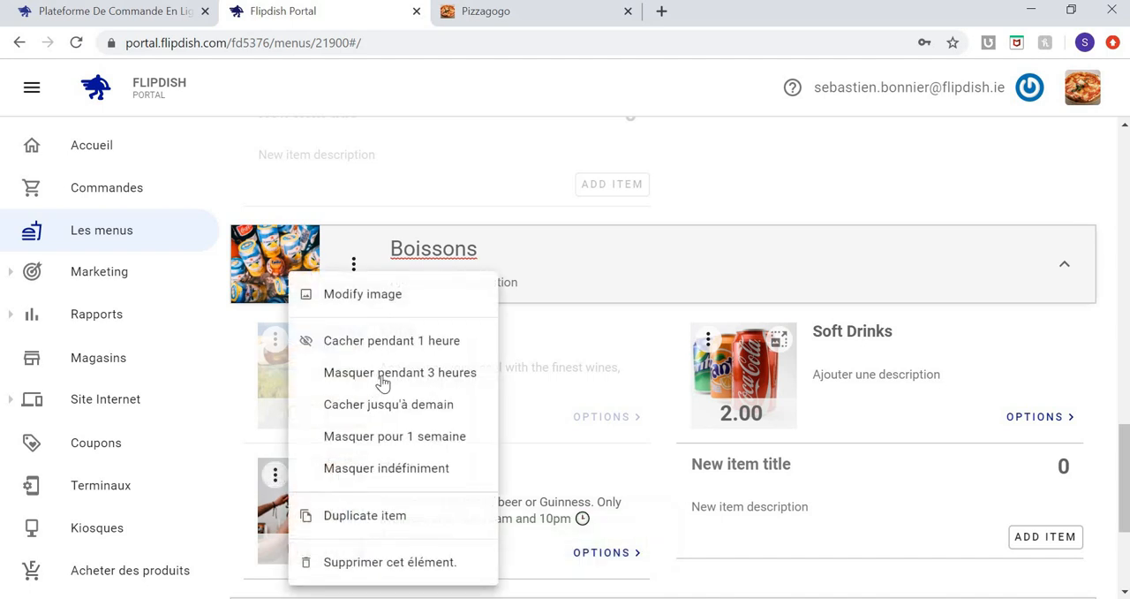
pyautogui.click(411, 469)
# Return to the list of menus and reopen the Pizza gogo Miam Menu.
pyautogui.scroll(8, 587, 424)
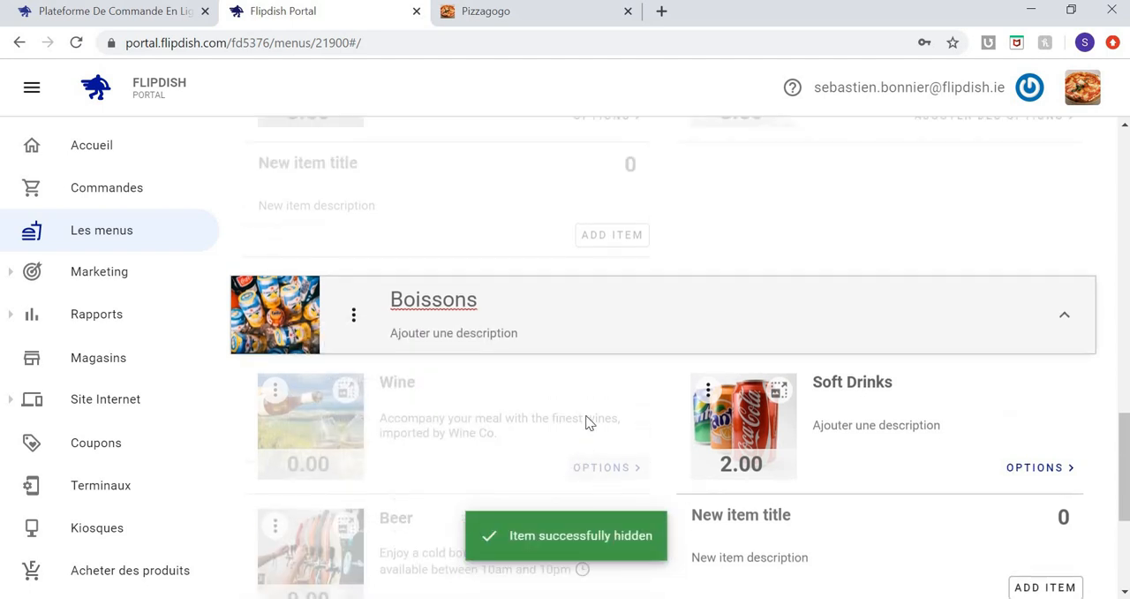
pyautogui.scroll(5, 586, 424)
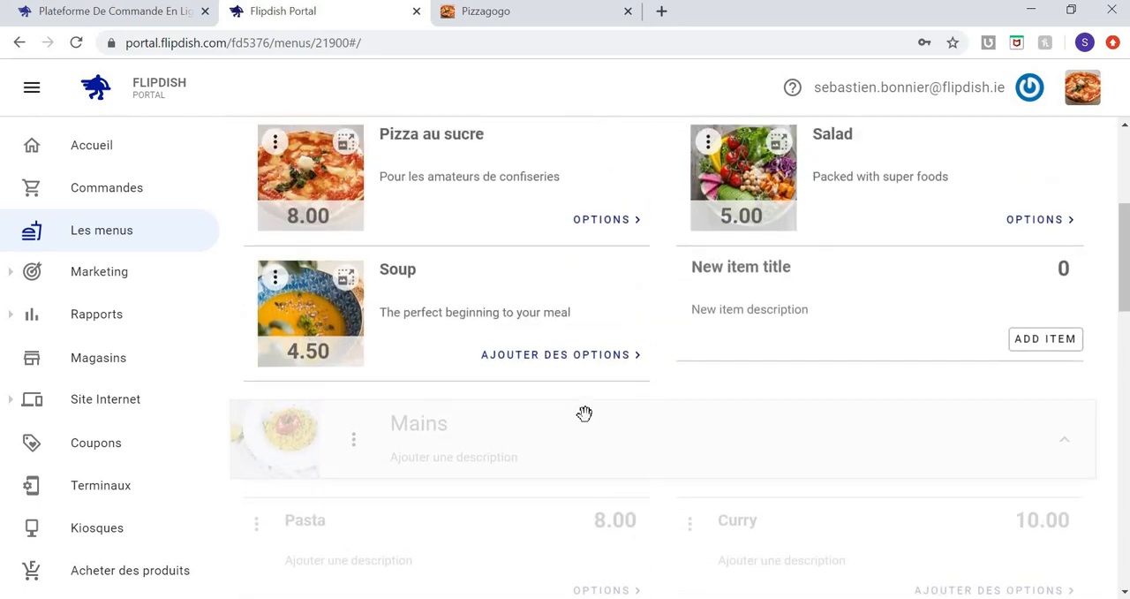
pyautogui.scroll(1, 586, 424)
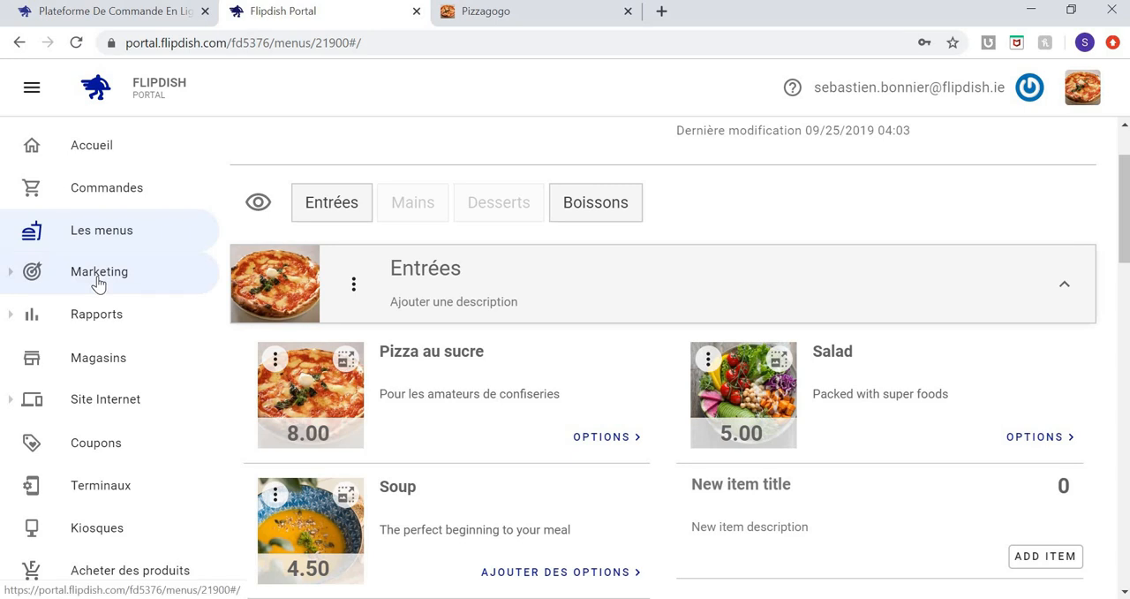
pyautogui.scroll(2, 421, 229)
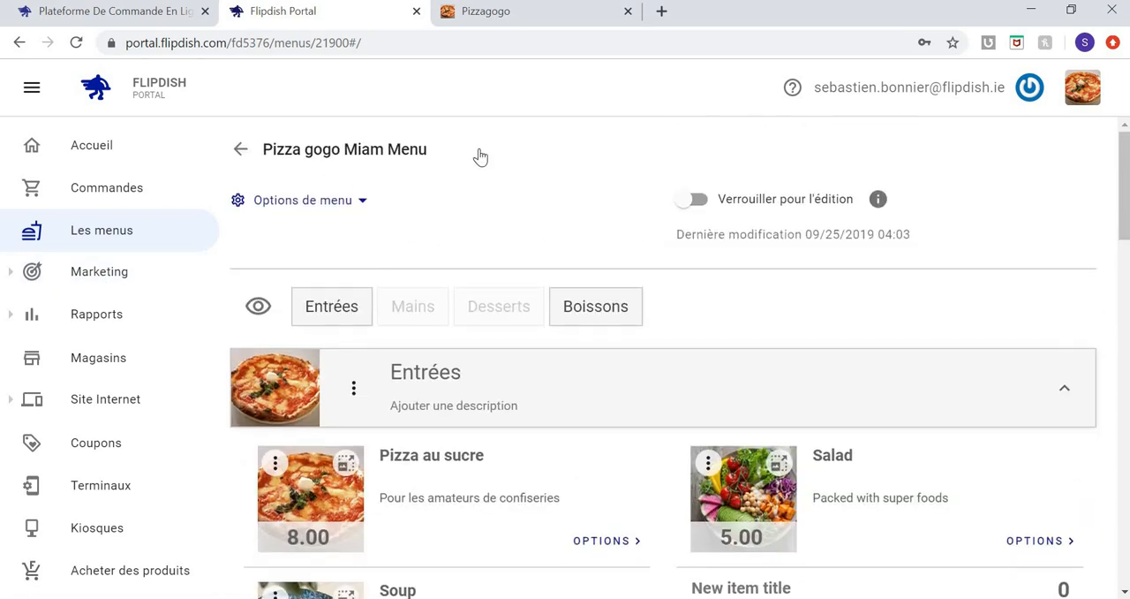
pyautogui.click(240, 148)
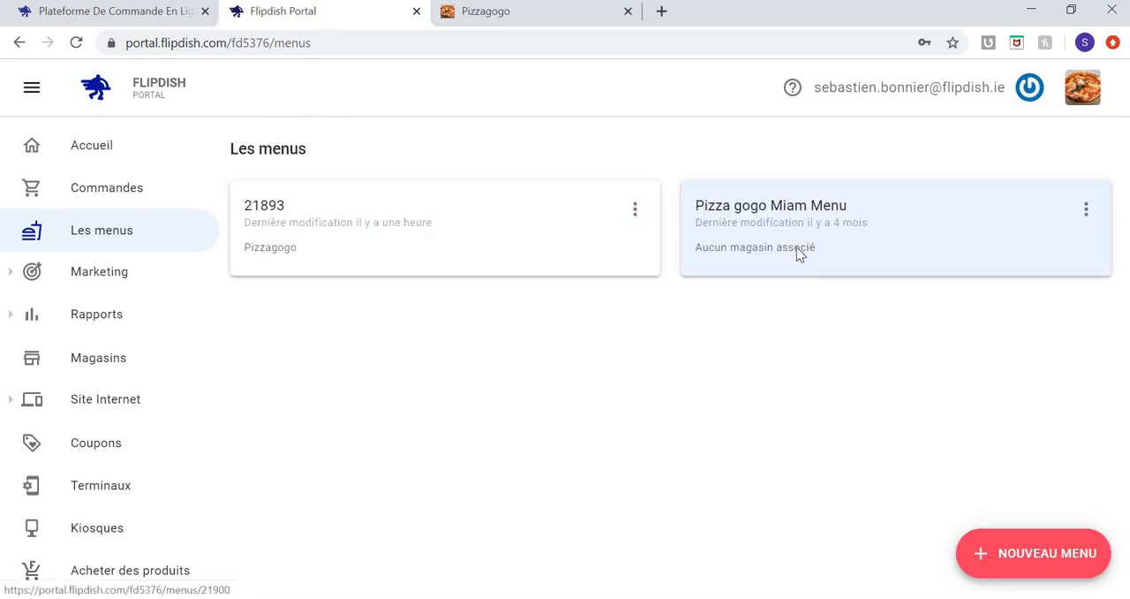
pyautogui.click(797, 247)
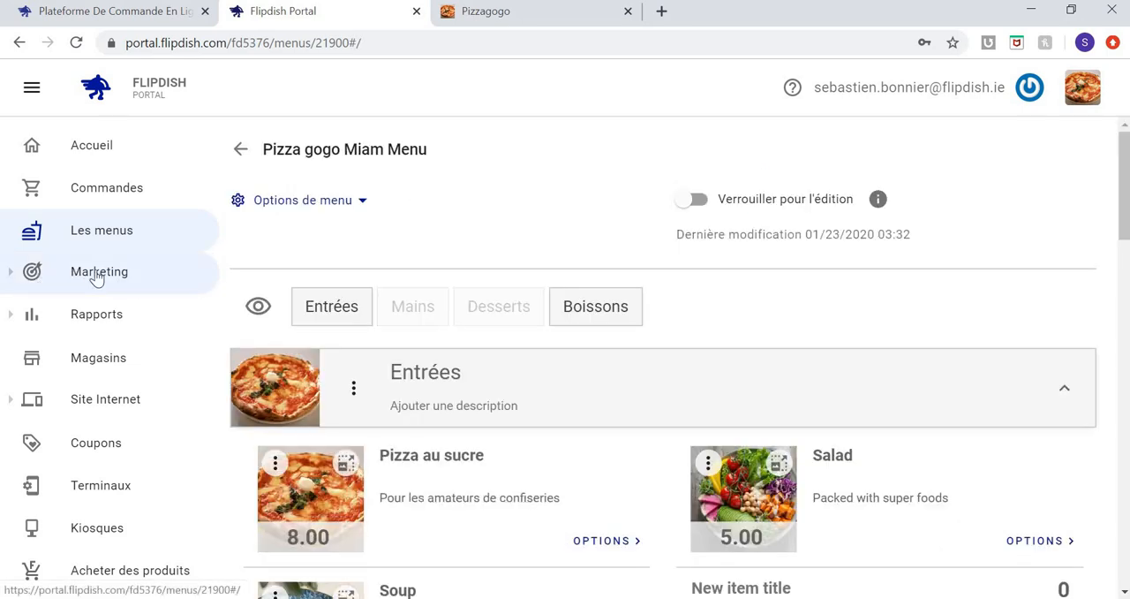
# Open the Pizzagogo store and go to its general settings (Paramètres du magasin).
pyautogui.scroll(-1, 92, 276)
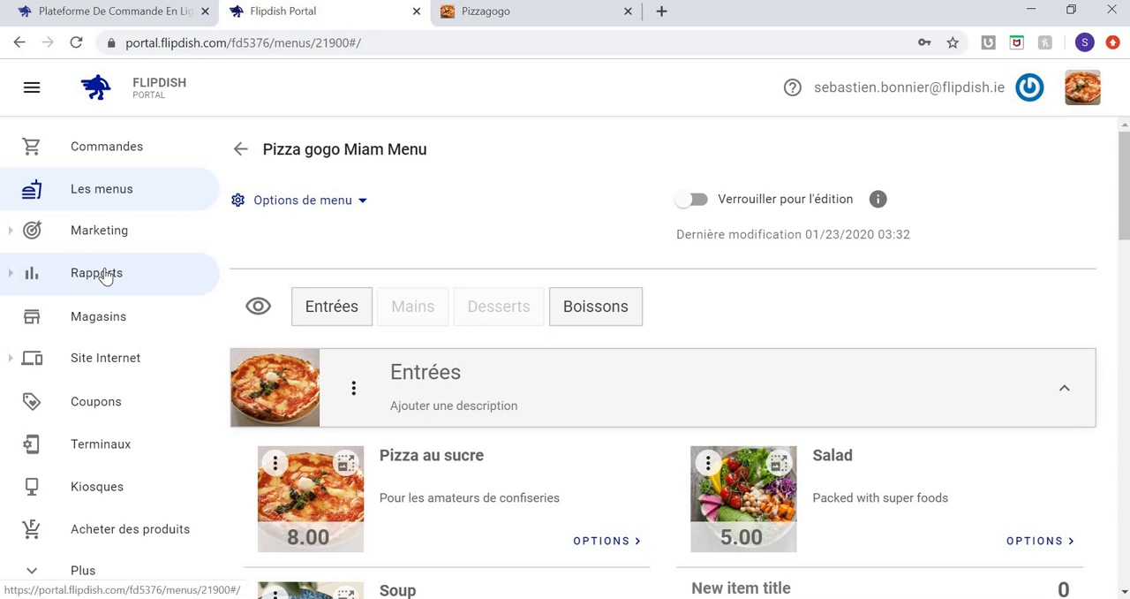
pyautogui.click(97, 323)
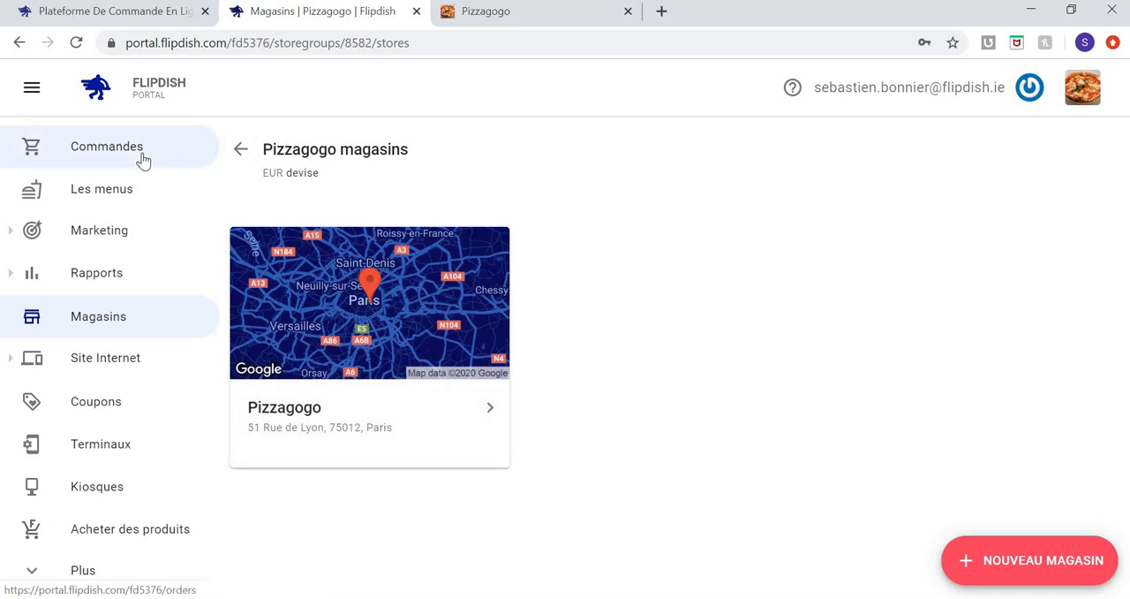
pyautogui.click(369, 287)
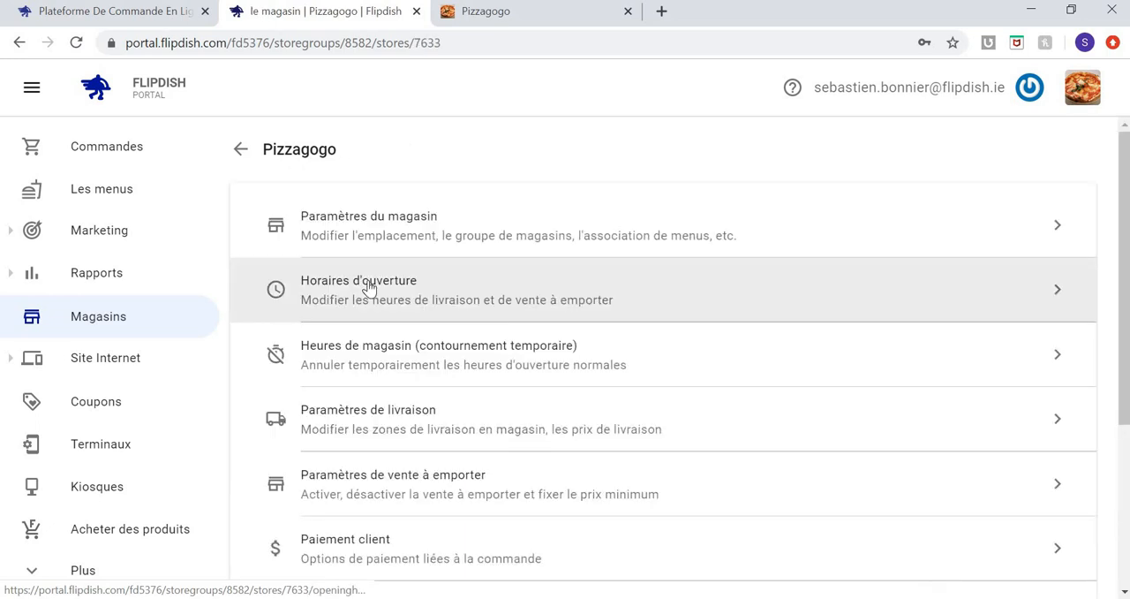
pyautogui.scroll(-1, 369, 287)
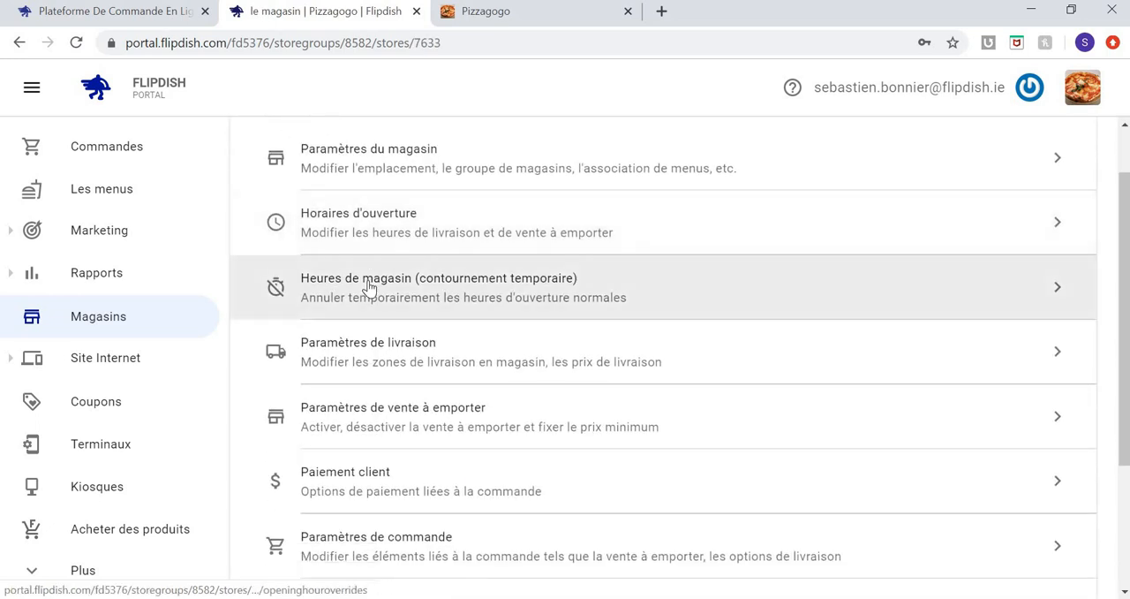
pyautogui.scroll(1, 369, 285)
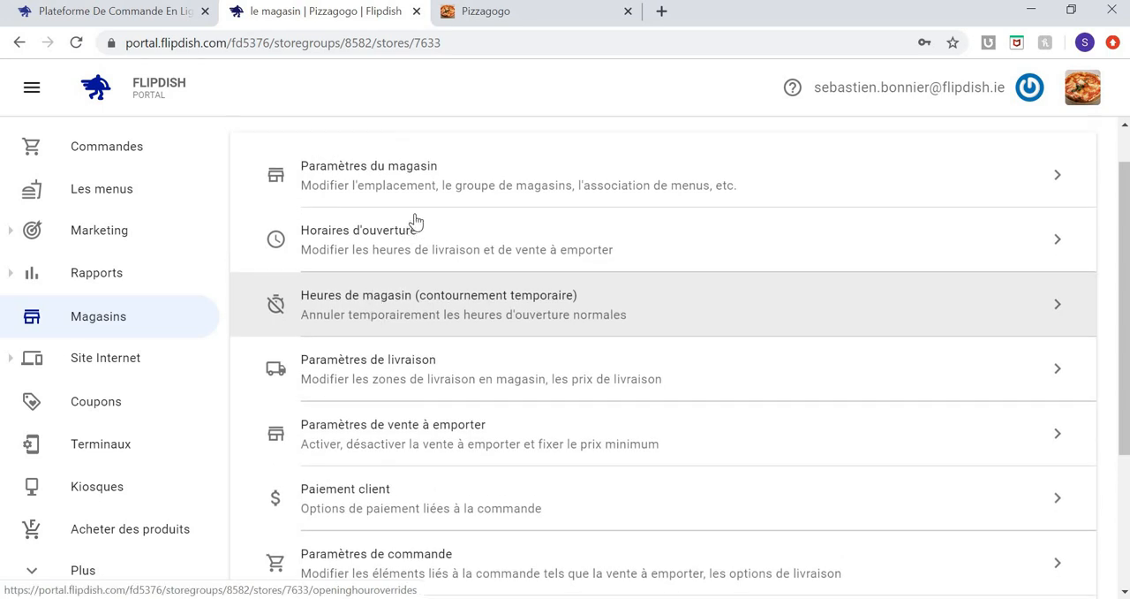
pyautogui.click(450, 186)
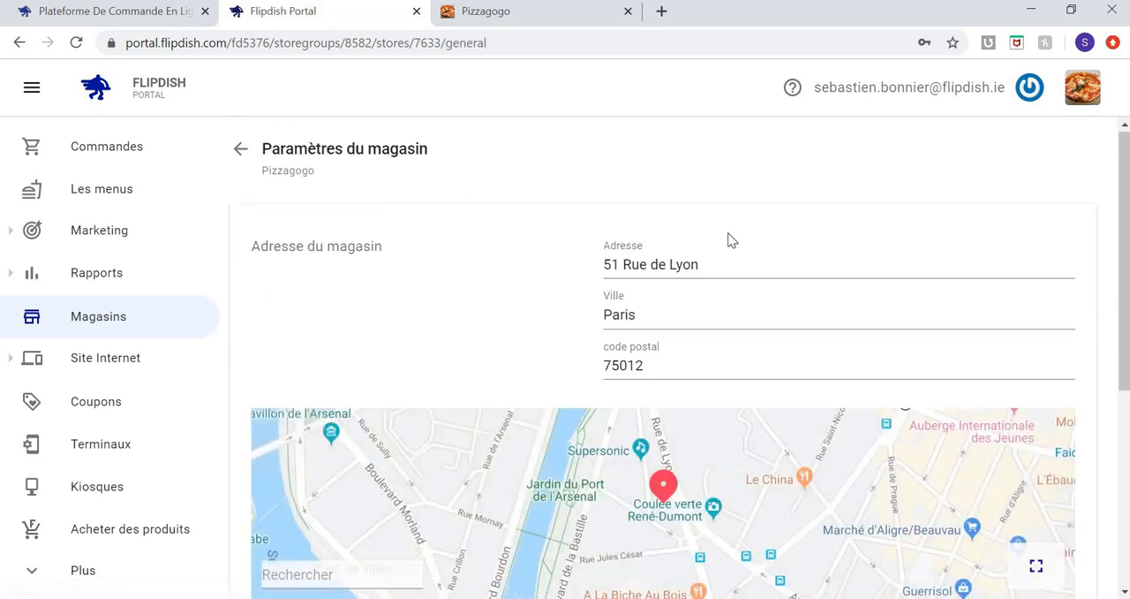
# Enter the store's phone number in international format with the +33 country code.
pyautogui.scroll(-2, 531, 329)
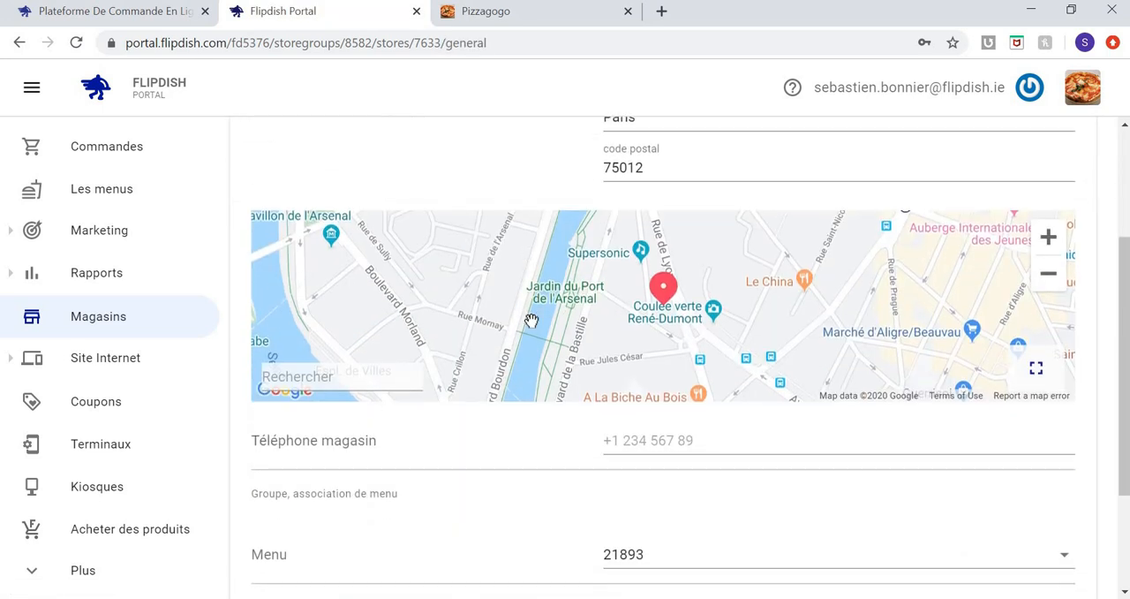
pyautogui.click(691, 436)
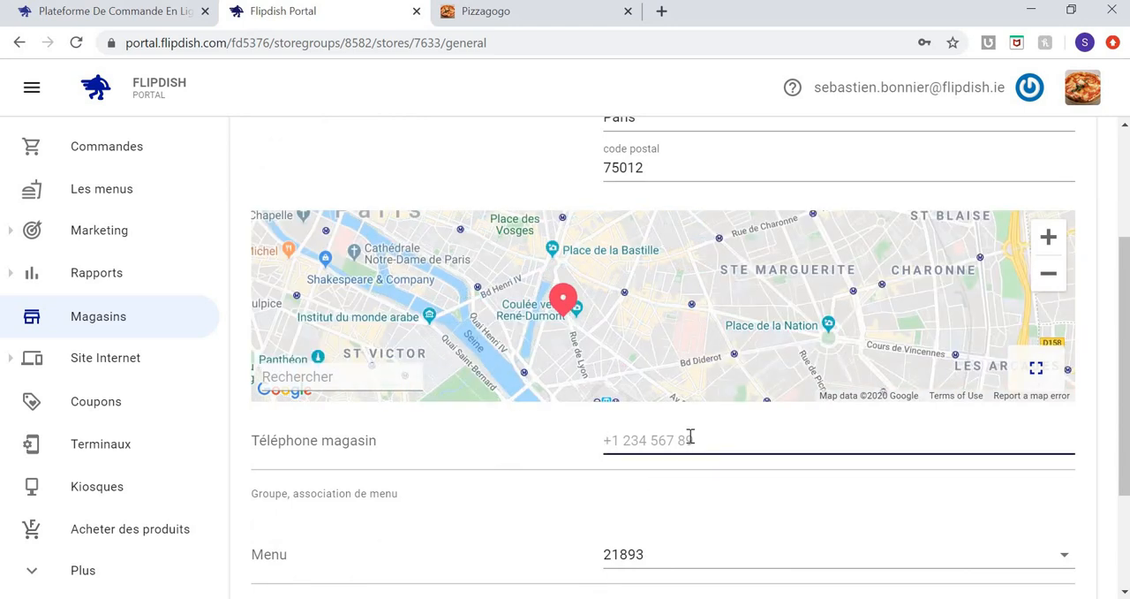
pyautogui.write('o1')
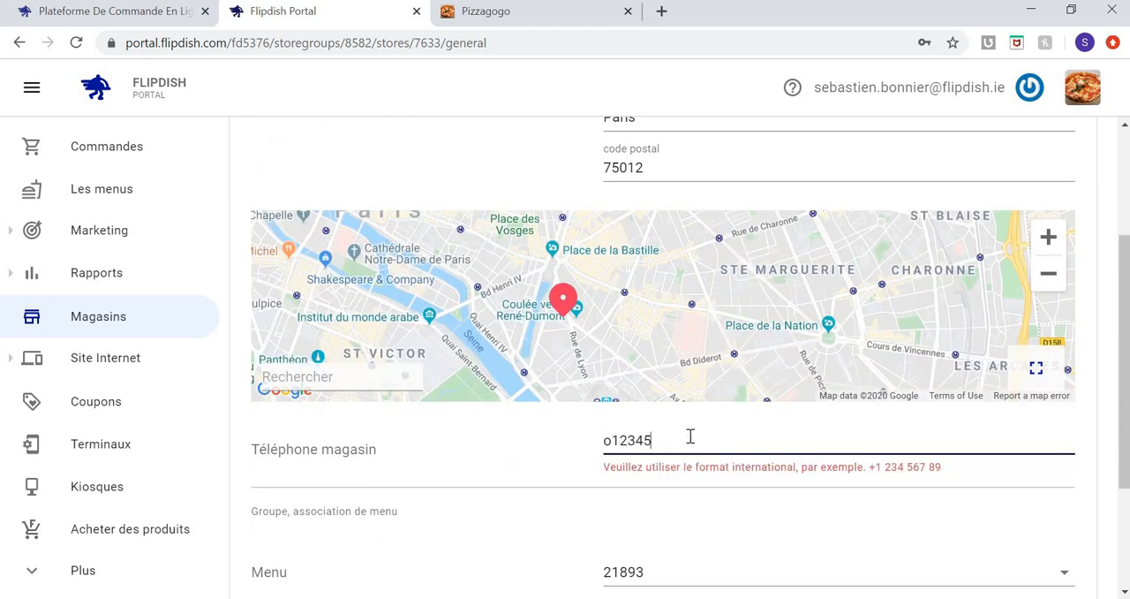
pyautogui.click(610, 440)
pyautogui.press('BackSpace')
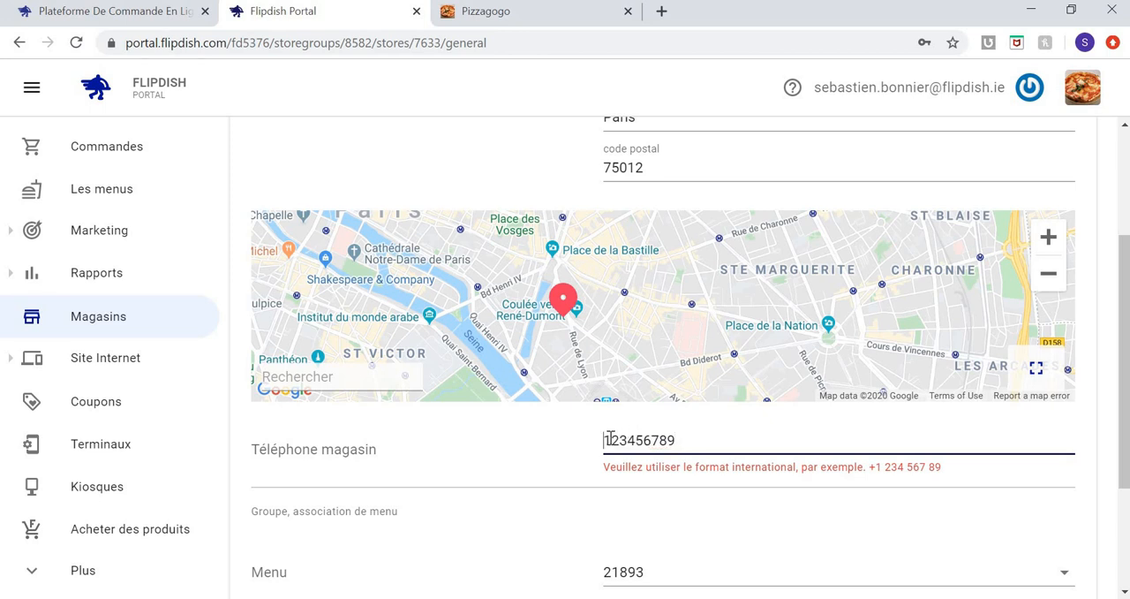
pyautogui.write('+')
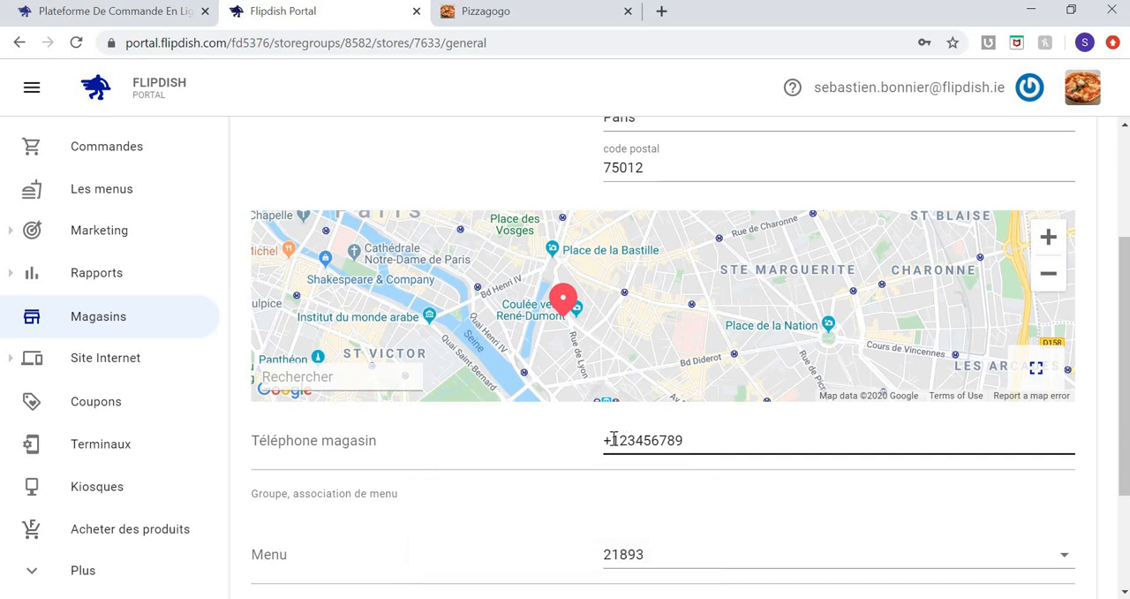
pyautogui.scroll(-1, 614, 442)
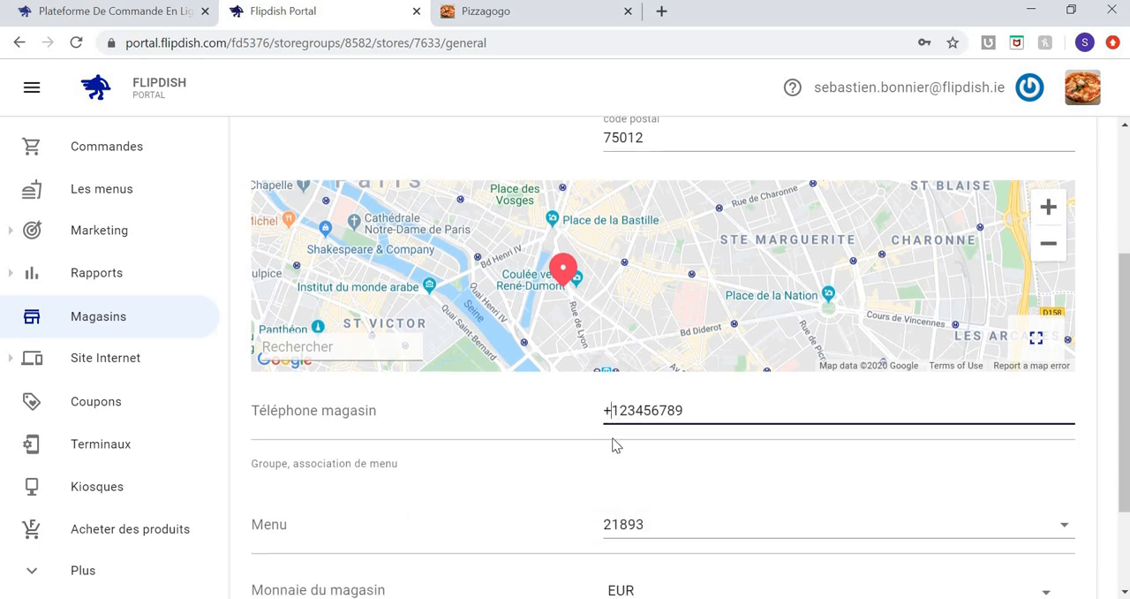
pyautogui.write('33')
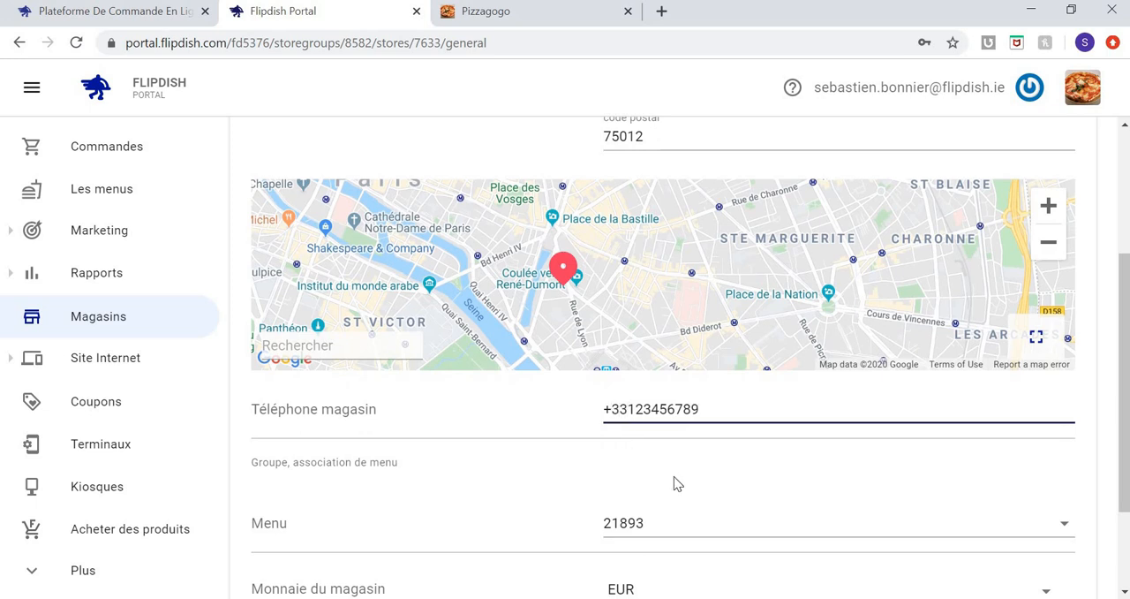
# Associate the Pizza gogo Miam Menu with the store in place of menu 21893.
pyautogui.click(735, 514)
pyautogui.scroll(-1, 738, 517)
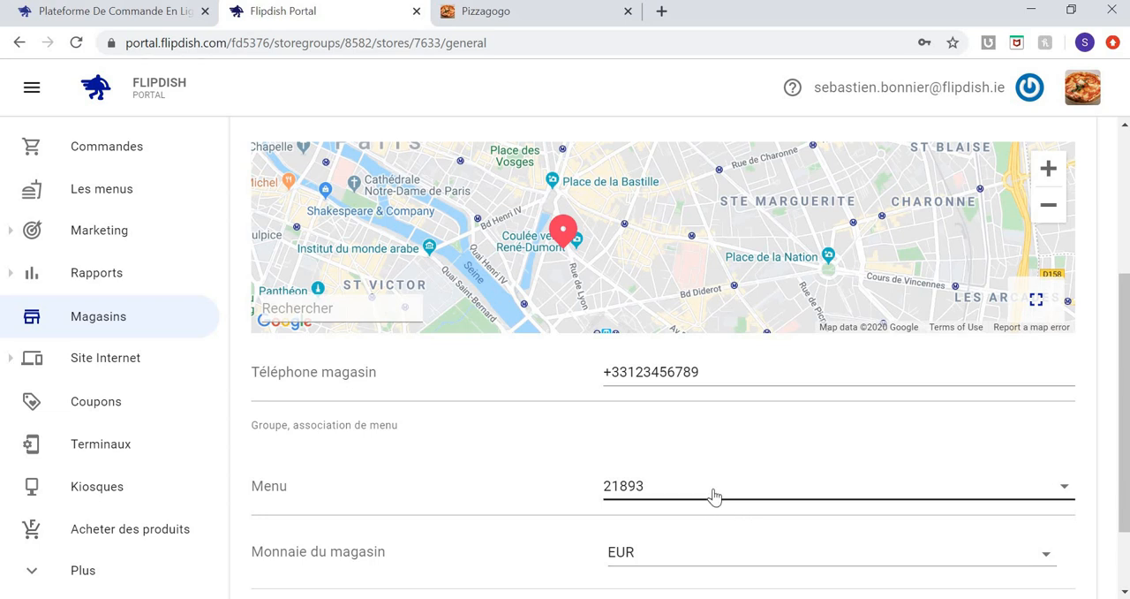
pyautogui.click(715, 497)
pyautogui.click(717, 526)
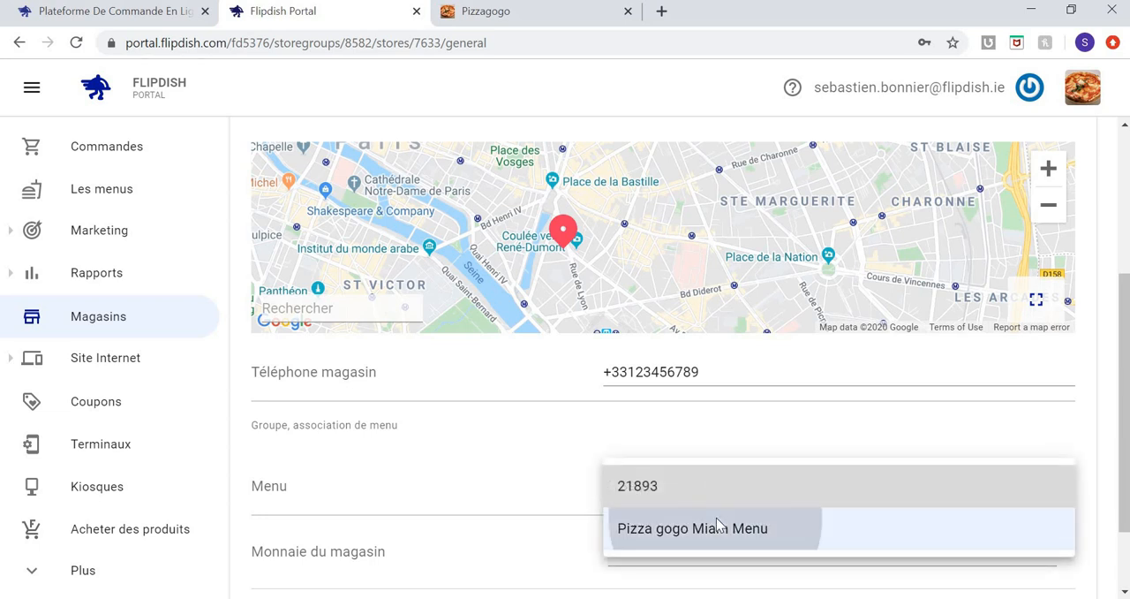
pyautogui.scroll(-1, 716, 521)
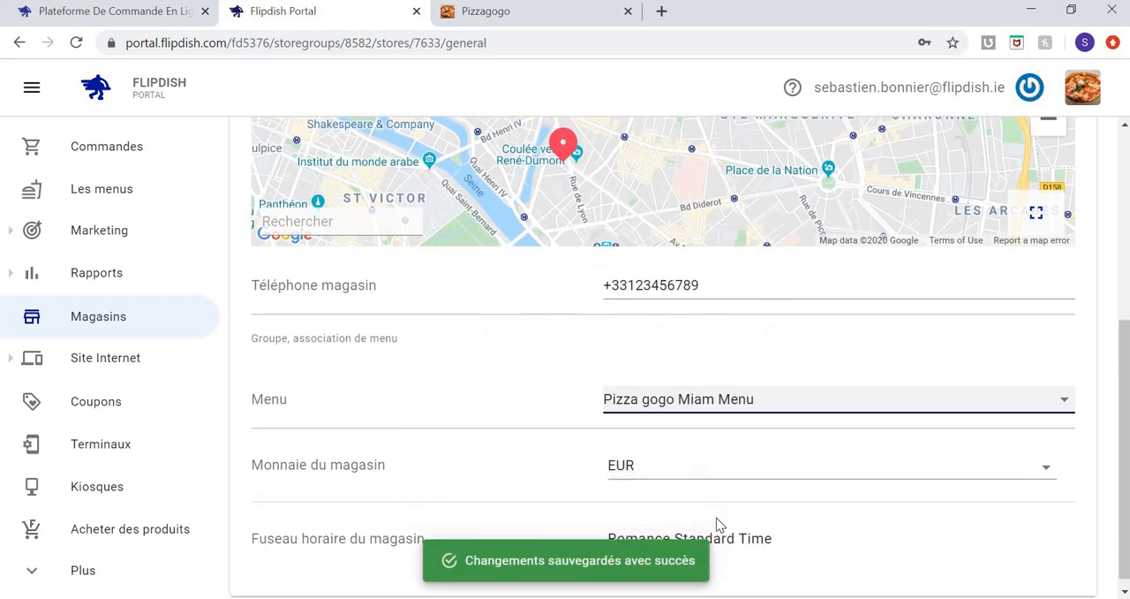
pyautogui.scroll(-1, 716, 523)
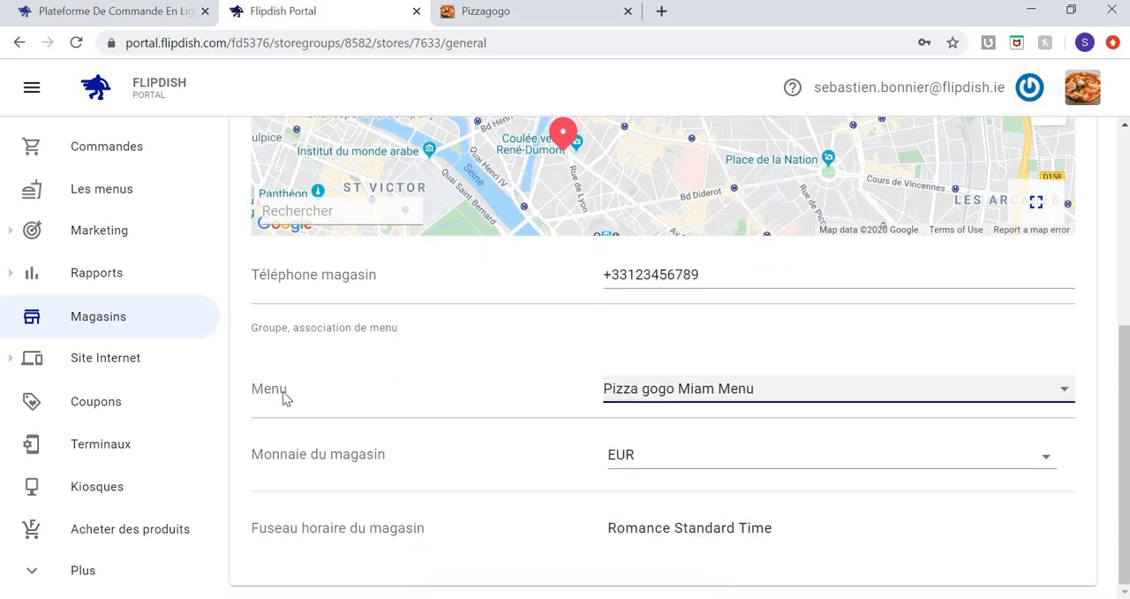
pyautogui.scroll(4, 285, 396)
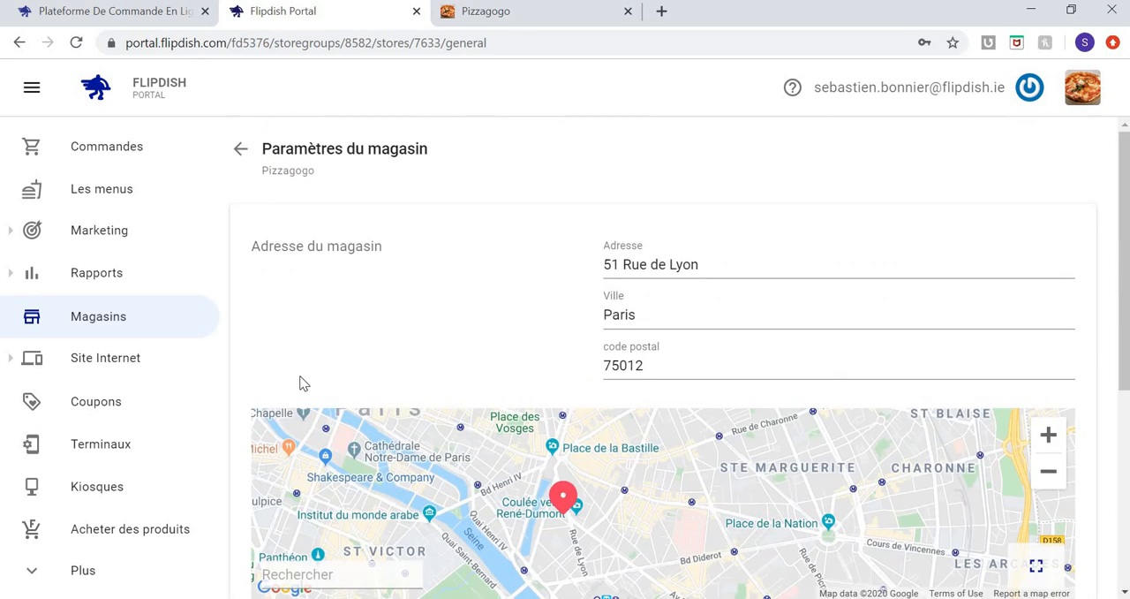
pyautogui.scroll(-4, 301, 382)
pyautogui.scroll(4, 299, 383)
# Open the store's opening hours (Horaires d'ouverture) and set Tuesday's takeaway hours to "fermé".
pyautogui.click(239, 150)
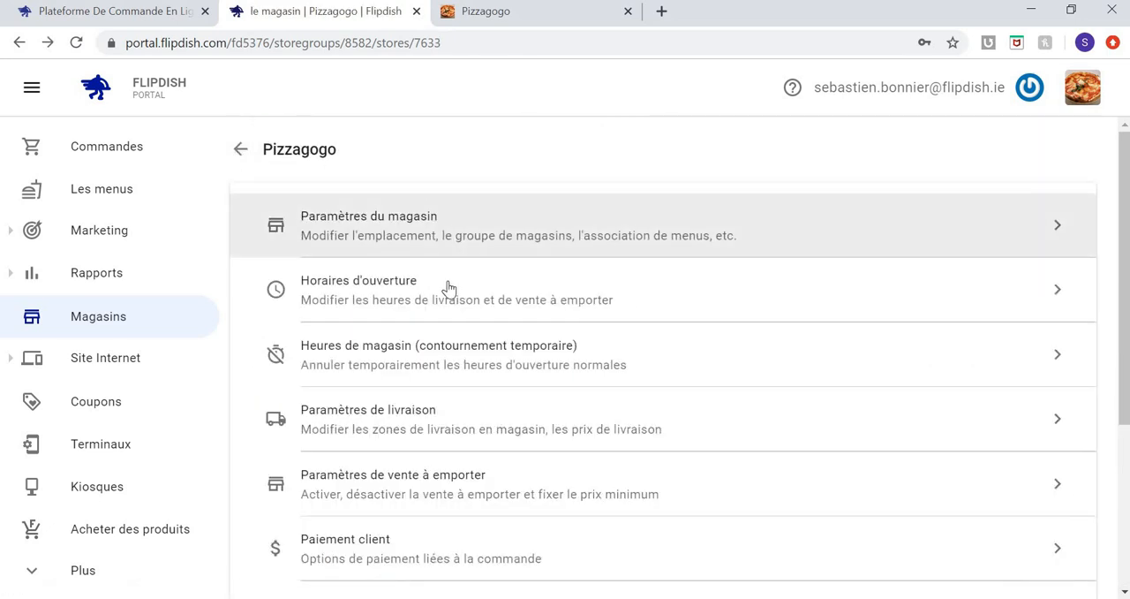
pyautogui.click(445, 291)
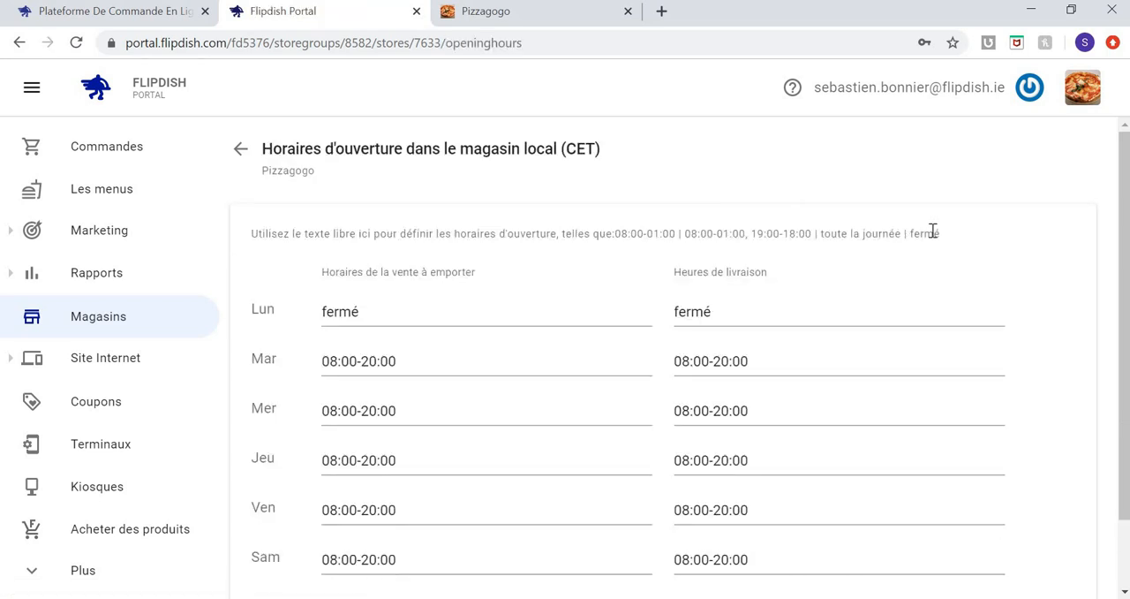
pyautogui.doubleClick(933, 230)
pyautogui.hotkey('ctrl', 'c')
pyautogui.click(464, 361)
pyautogui.hotkey('ctrl', 'a')
pyautogui.hotkey('ctrl', 'v')
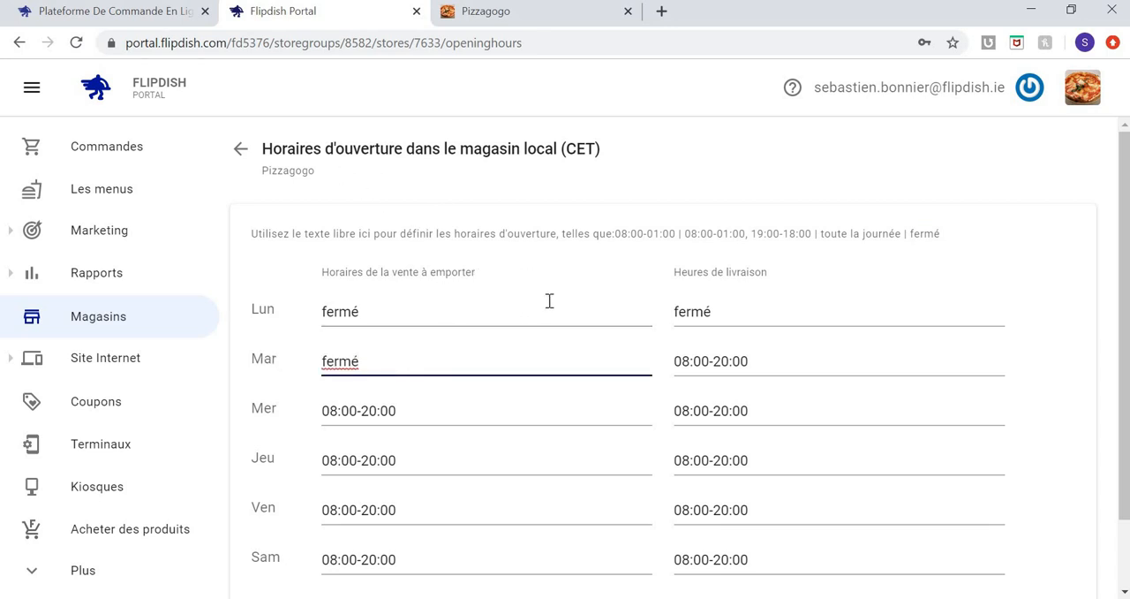
pyautogui.scroll(-1, 549, 302)
pyautogui.scroll(1, 548, 307)
# Open the temporary store hours overrides and close takeaway and delivery on 24/01/2020 from 15:33 to 16:33.
pyautogui.click(240, 146)
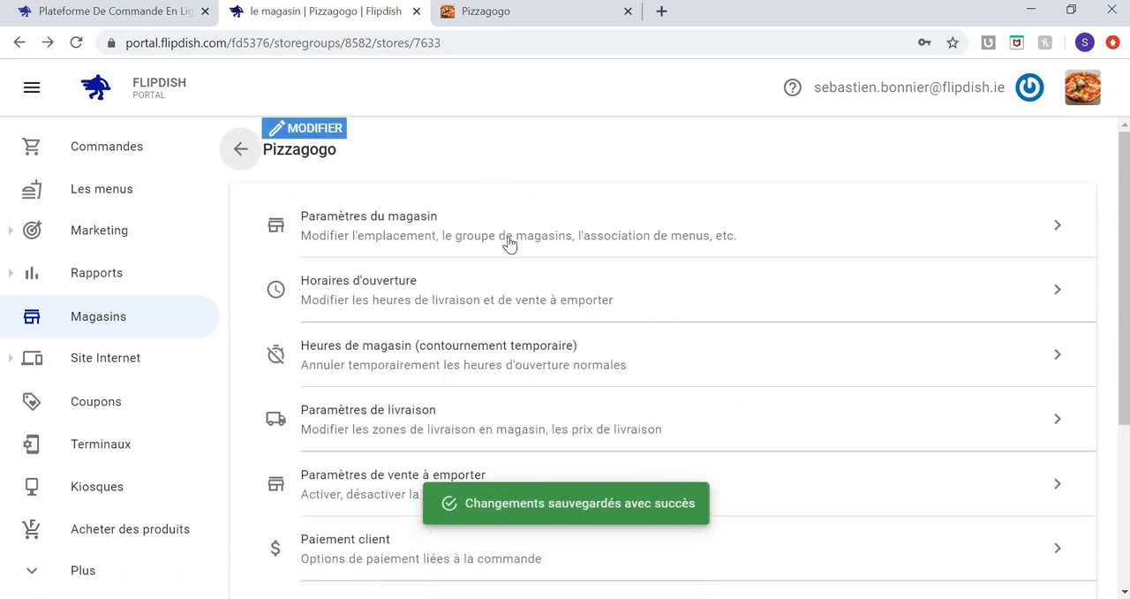
pyautogui.click(471, 358)
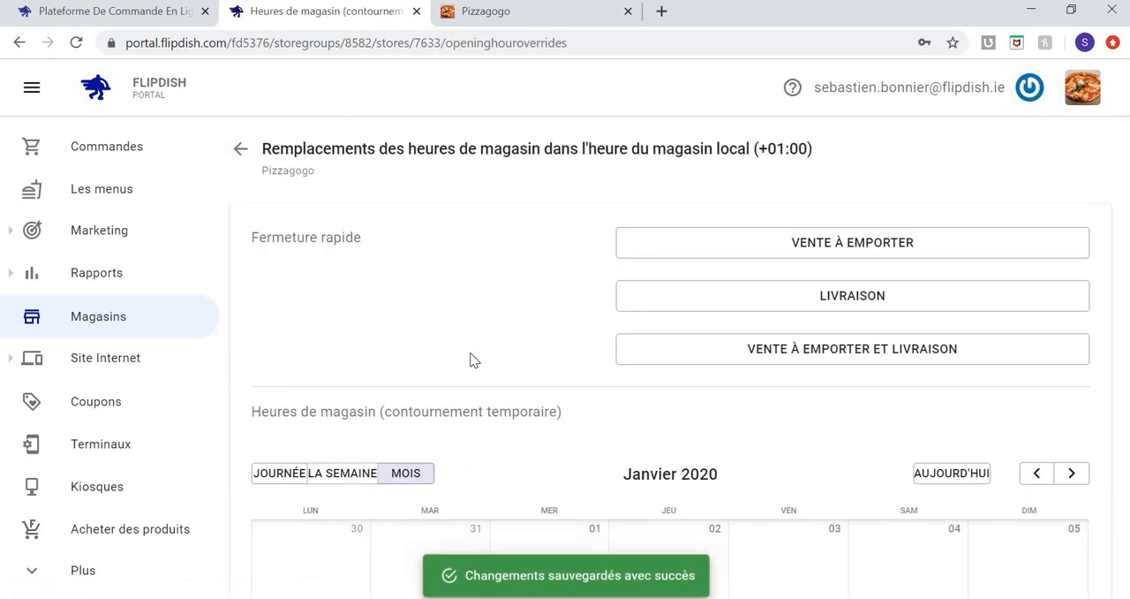
pyautogui.scroll(-2, 471, 359)
pyautogui.scroll(-2, 471, 360)
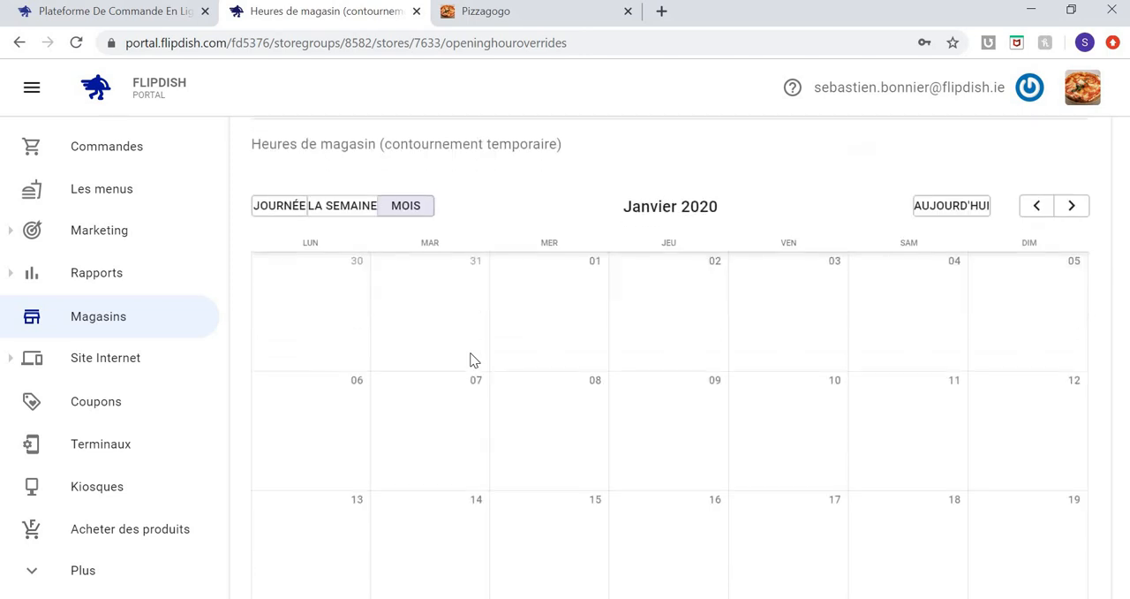
pyautogui.scroll(-1, 470, 360)
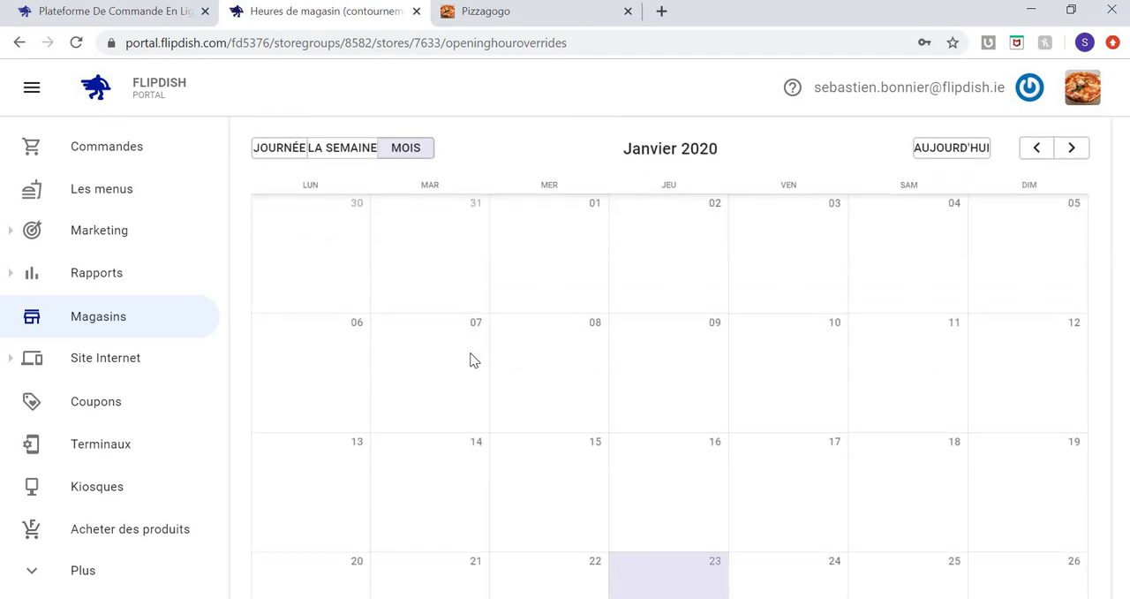
pyautogui.scroll(-1, 470, 359)
pyautogui.click(831, 547)
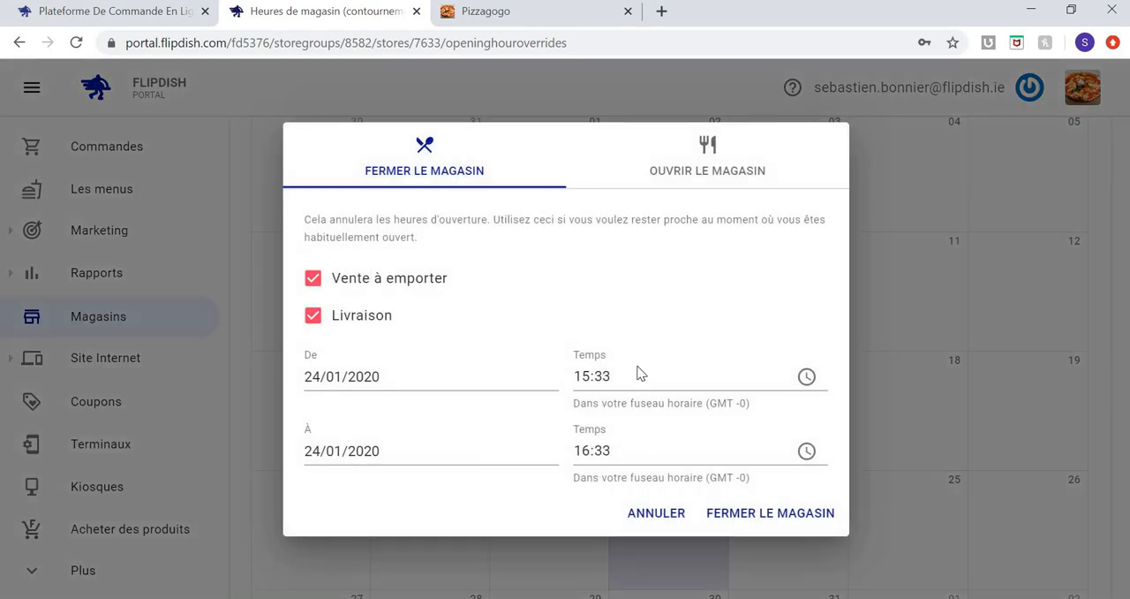
pyautogui.click(767, 514)
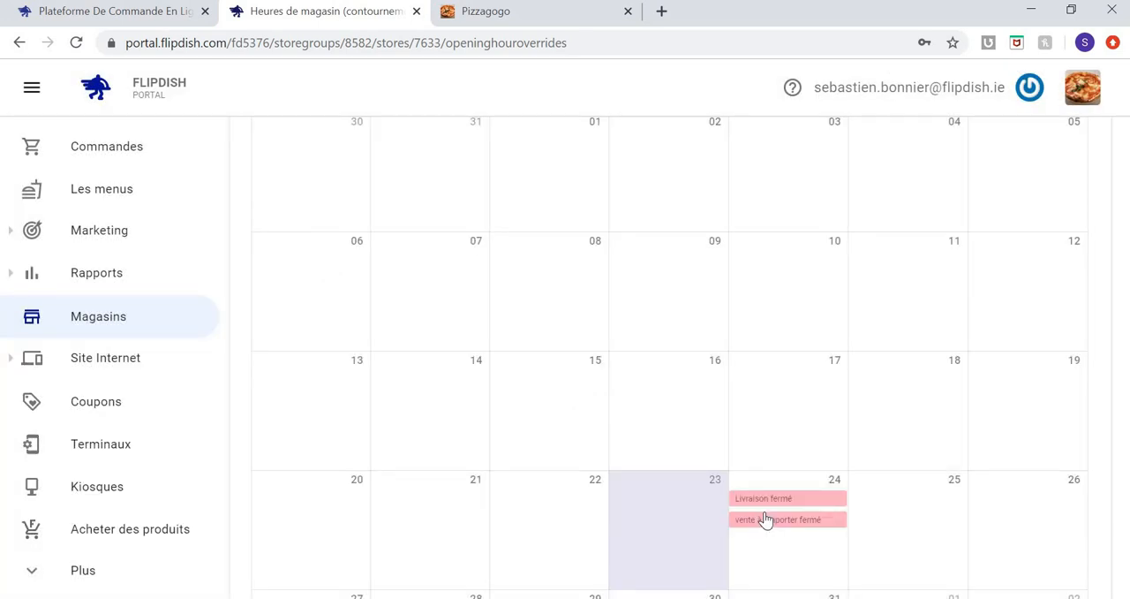
# Show the quick-closure (Fermeture rapide) duration options for combined takeaway and delivery.
pyautogui.scroll(4, 765, 520)
pyautogui.click(921, 276)
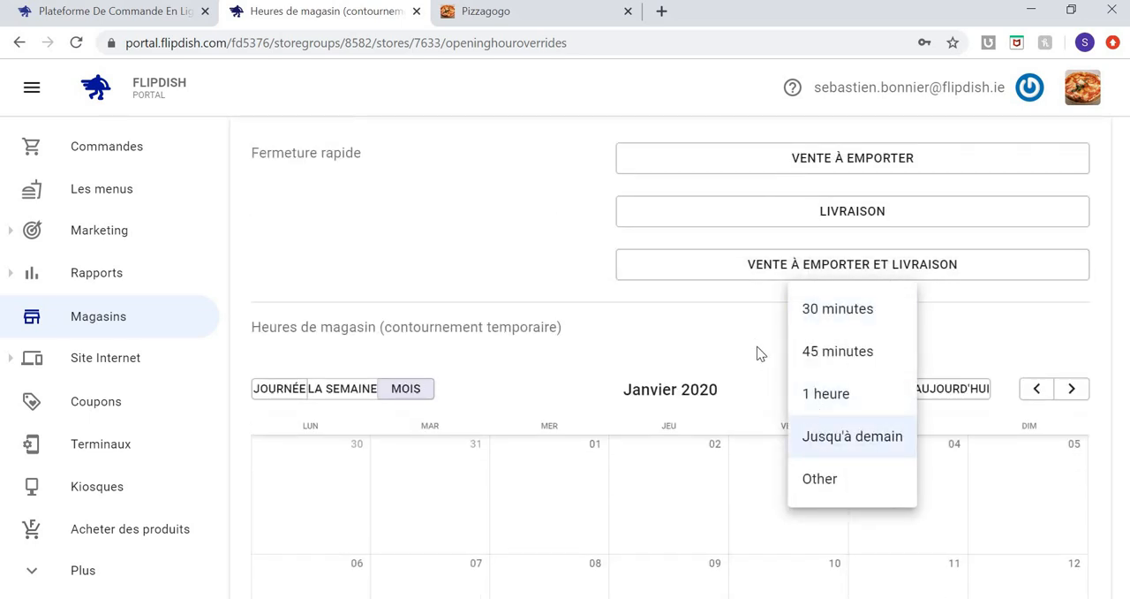
pyautogui.click(662, 332)
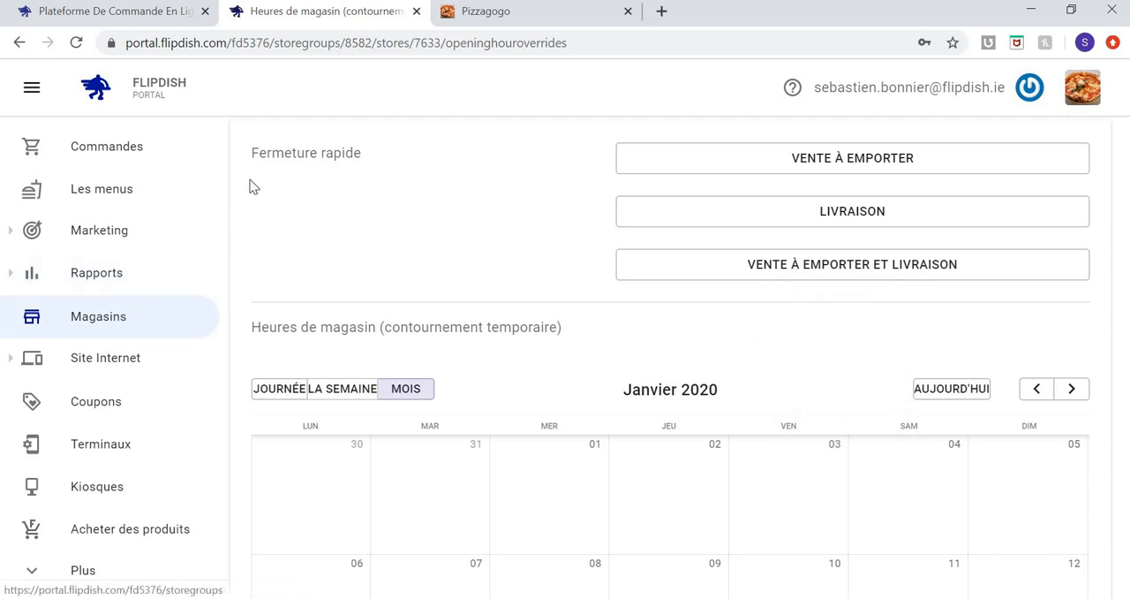
pyautogui.scroll(1, 250, 205)
# Open the store's delivery zones and reshape the eastern edge of zone 2 around the store pin near Place de la Bastille.
pyautogui.click(240, 148)
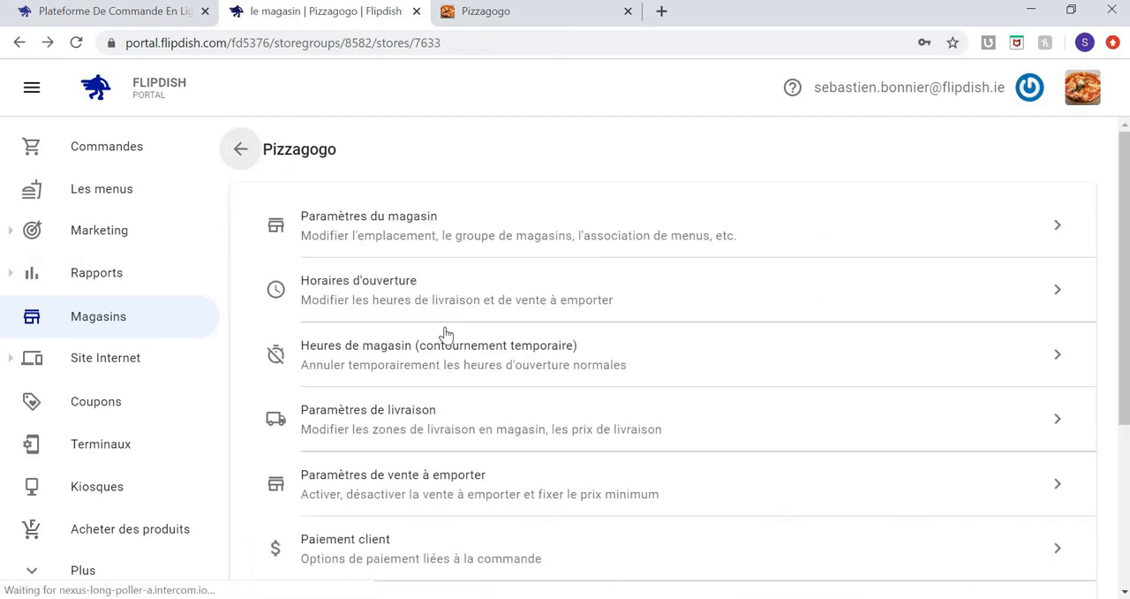
pyautogui.click(425, 419)
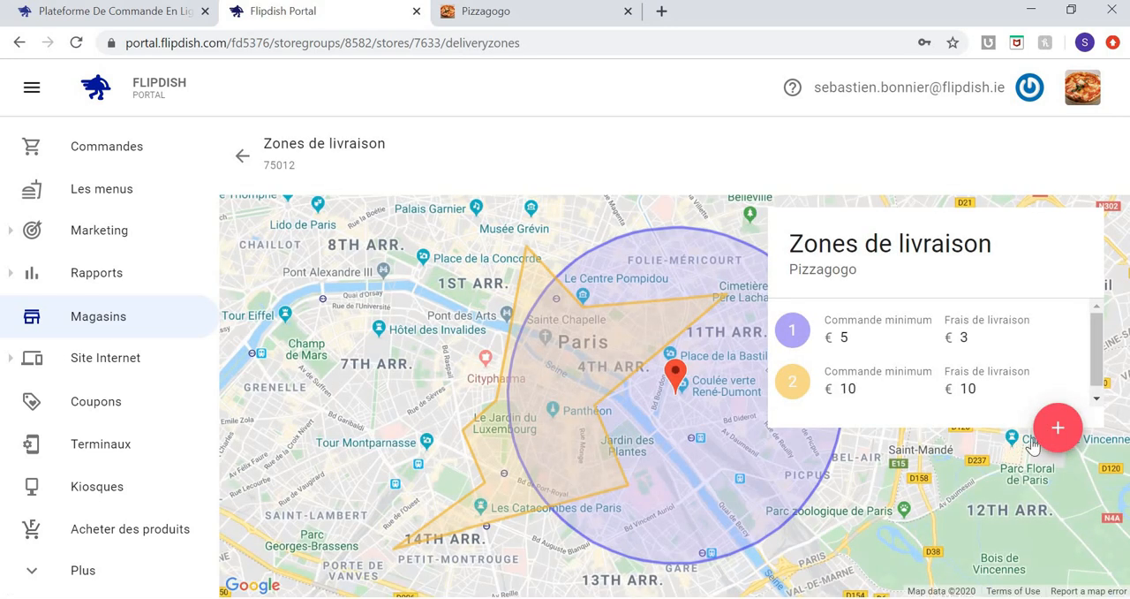
pyautogui.click(621, 390)
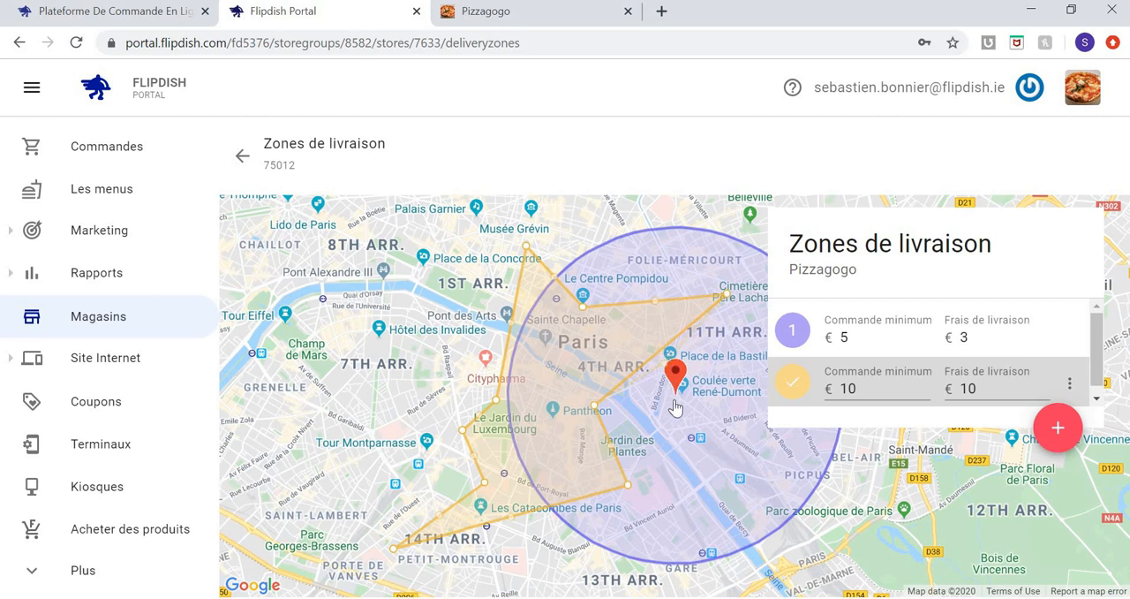
pyautogui.moveTo(658, 350); pyautogui.dragTo(671, 403)
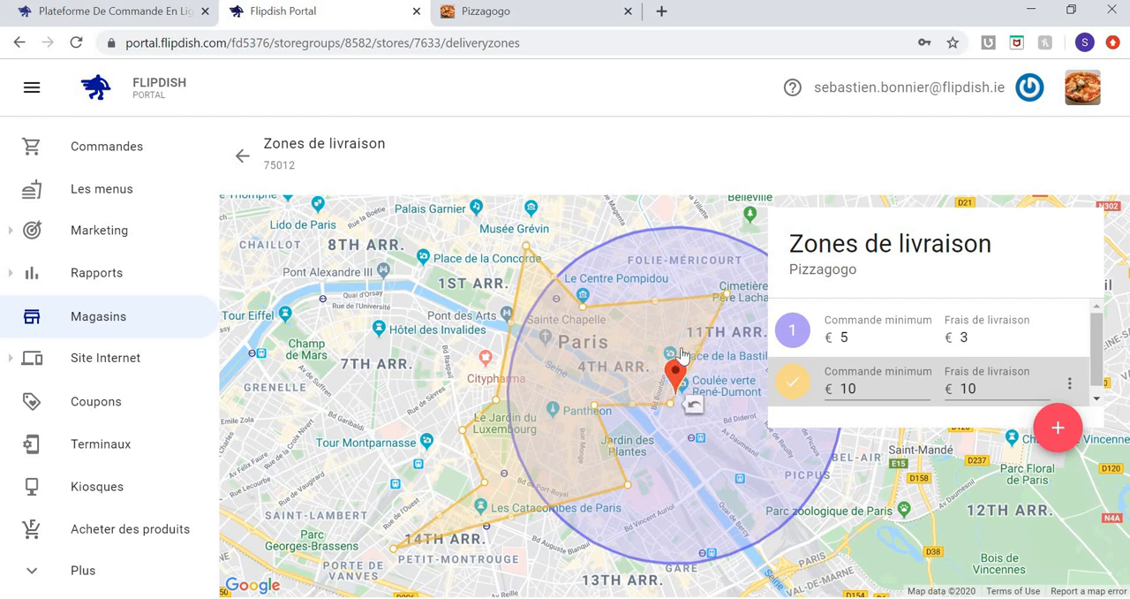
pyautogui.moveTo(656, 345); pyautogui.dragTo(658, 342)
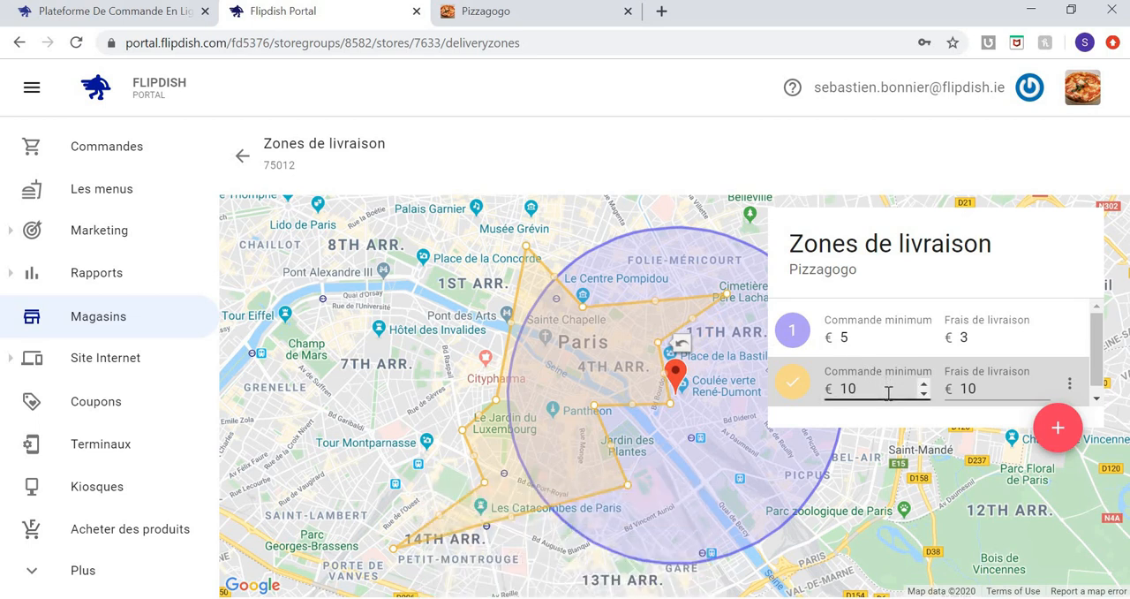
# Add a new polygon-shaped delivery zone with a €0 minimum order and €0 delivery fee.
pyautogui.click(1064, 427)
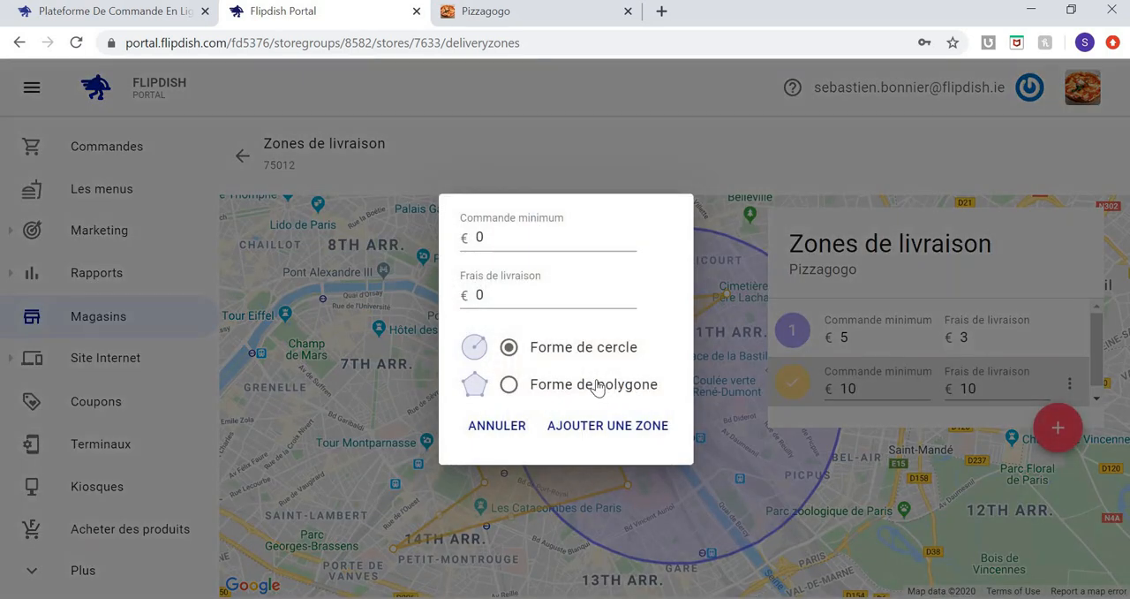
pyautogui.click(596, 388)
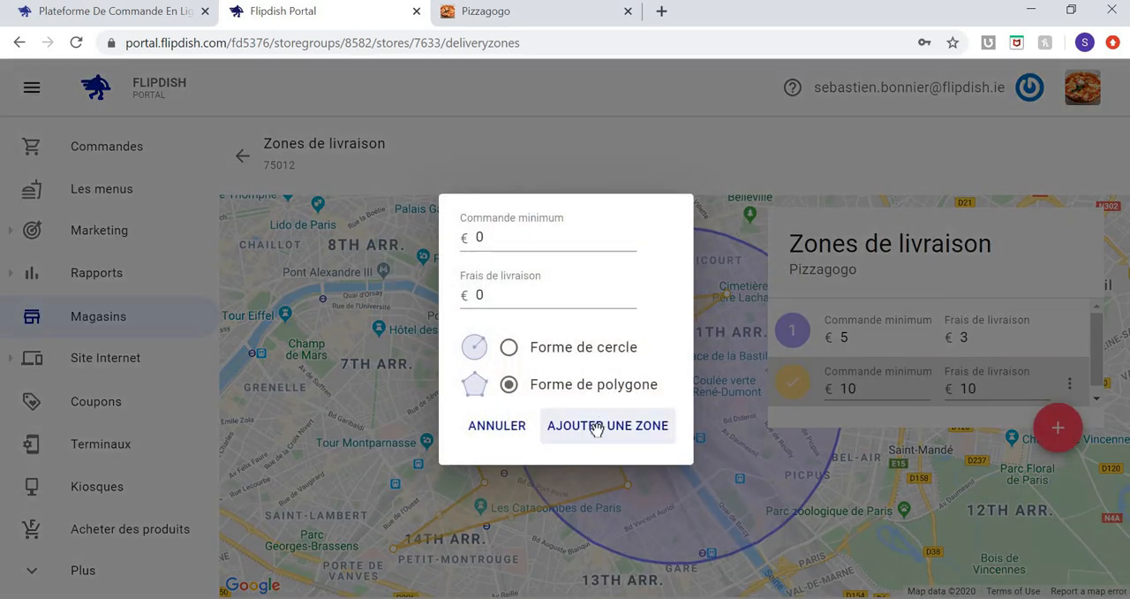
pyautogui.click(593, 429)
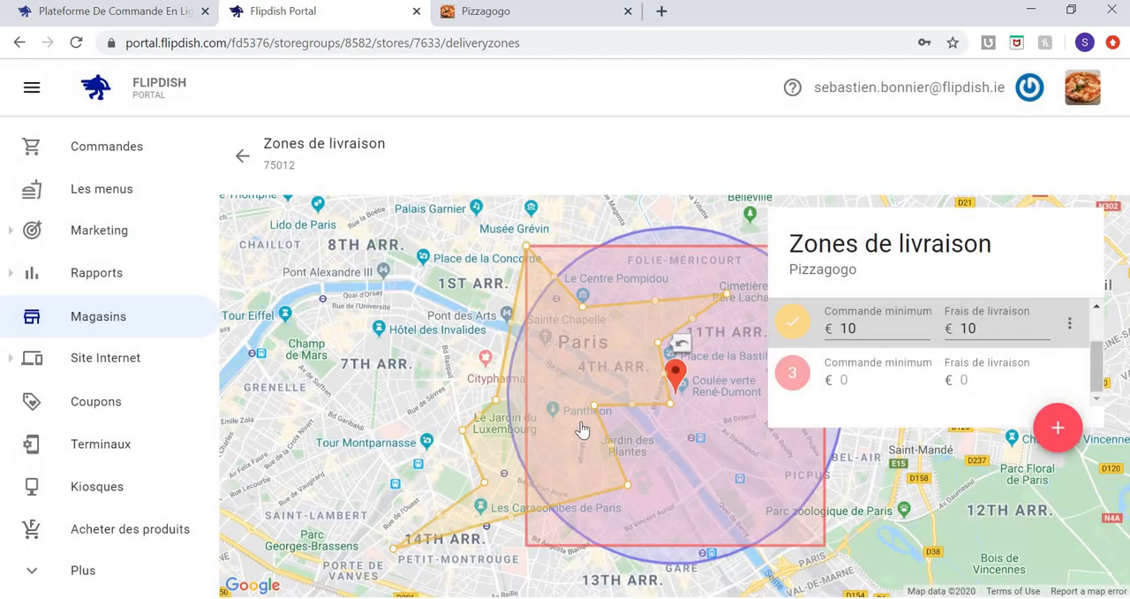
# Reshape the new polygon zone by extending its western side to Grenelle and pulling its eastern side in towards the Jardin du Luxembourg.
pyautogui.click(527, 398)
pyautogui.moveTo(527, 399); pyautogui.dragTo(310, 372)
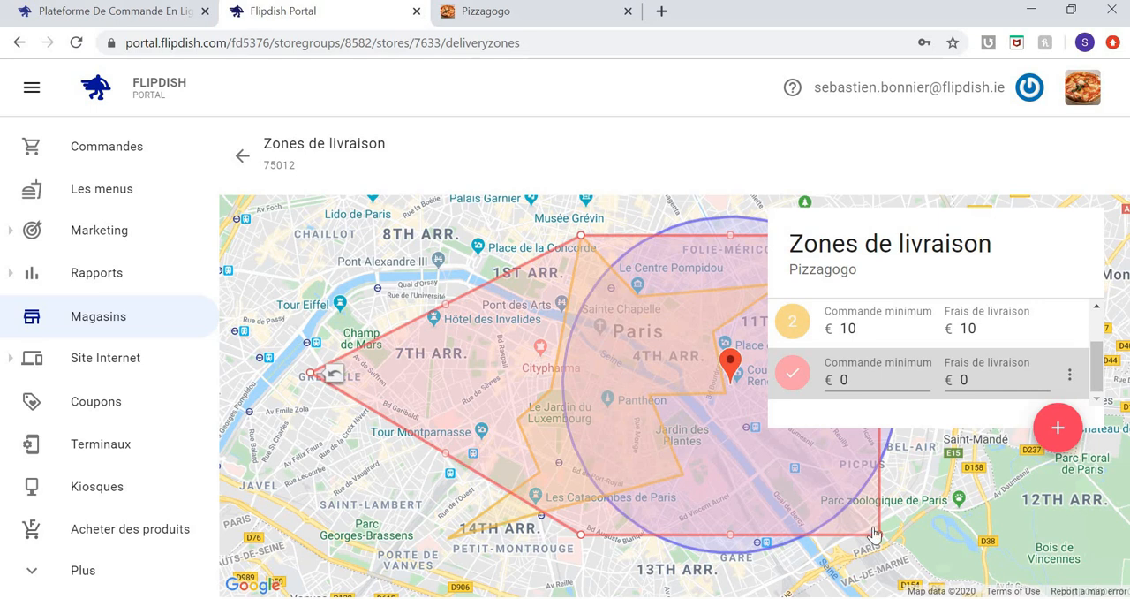
pyautogui.moveTo(563, 419); pyautogui.dragTo(564, 419)
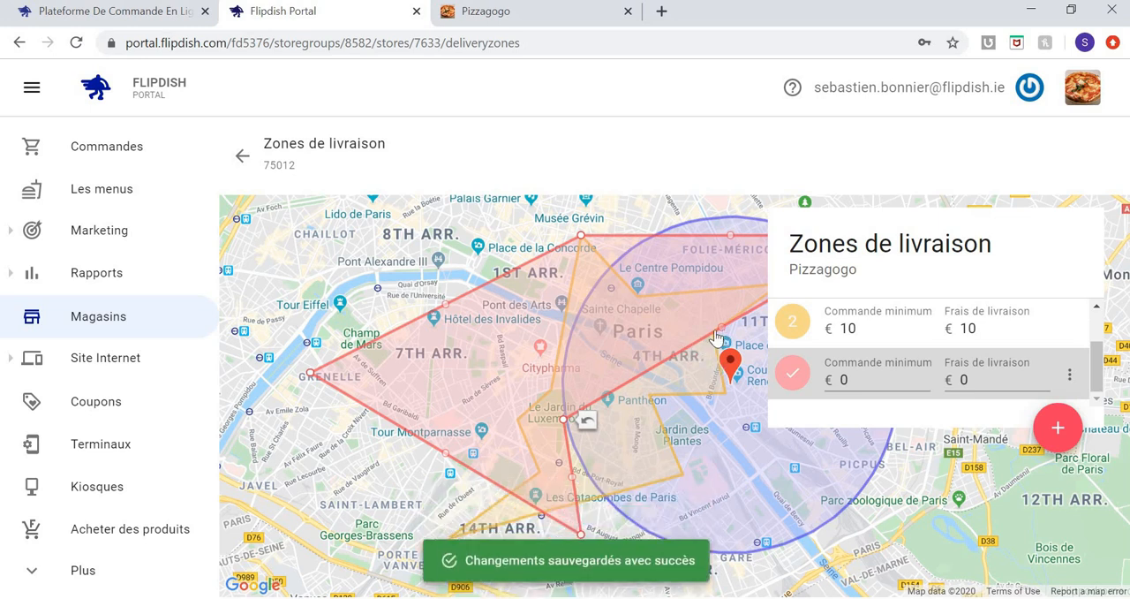
pyautogui.moveTo(724, 337); pyautogui.dragTo(563, 338)
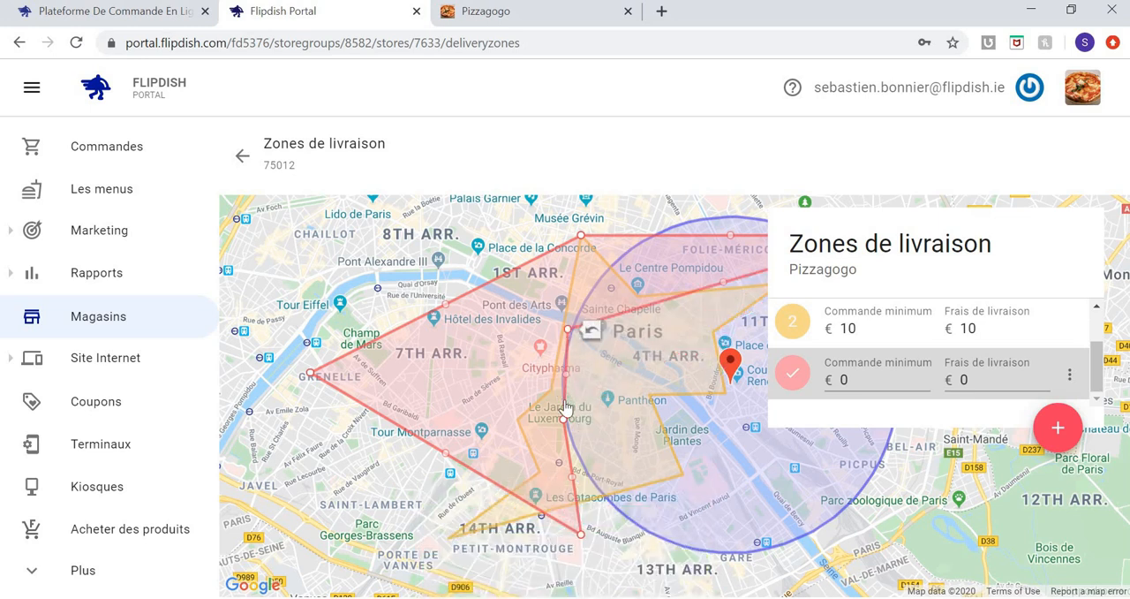
pyautogui.moveTo(563, 421); pyautogui.dragTo(539, 403)
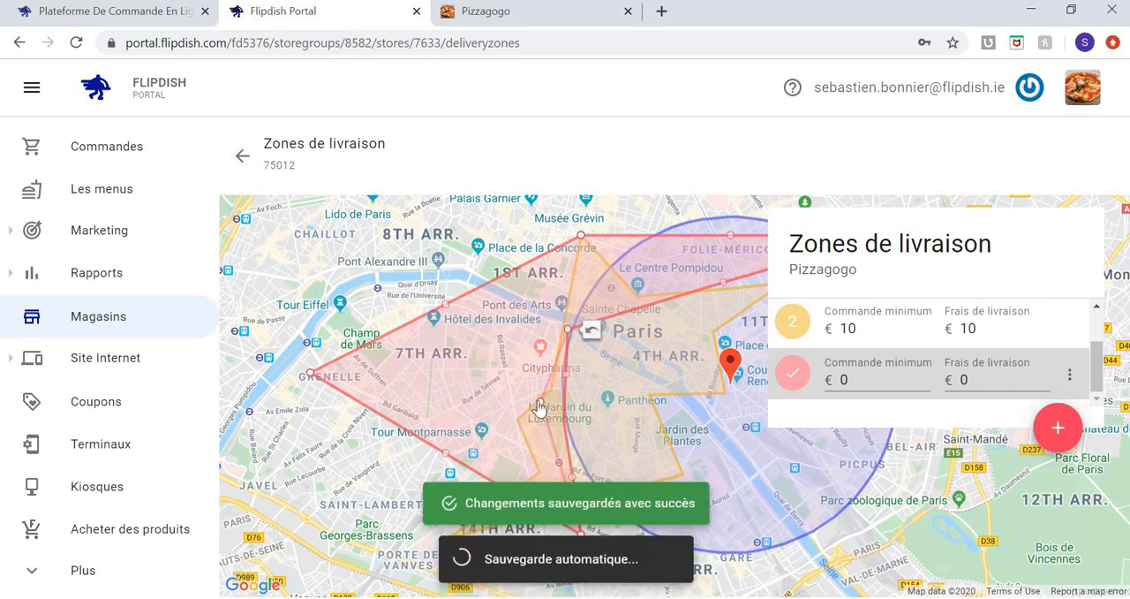
# Reshape the new polygon zone's southern side around Tour Montparnasse, ending just north of Les Catacombes, and set its minimum order to €30.
pyautogui.moveTo(559, 464); pyautogui.dragTo(518, 419)
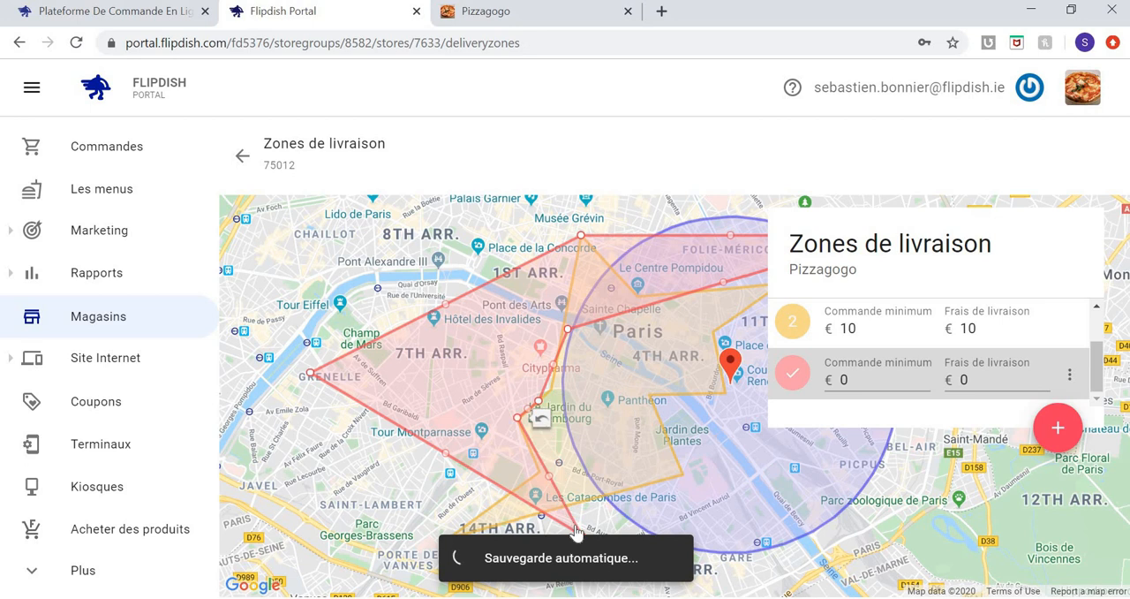
pyautogui.moveTo(582, 541); pyautogui.dragTo(537, 478)
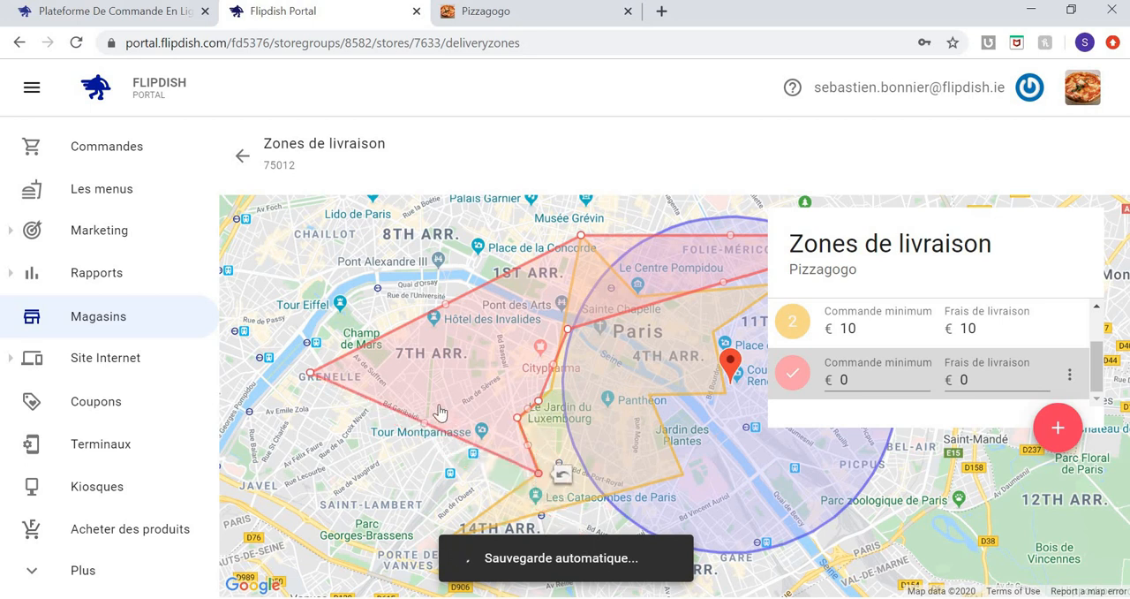
pyautogui.moveTo(425, 424); pyautogui.dragTo(384, 464)
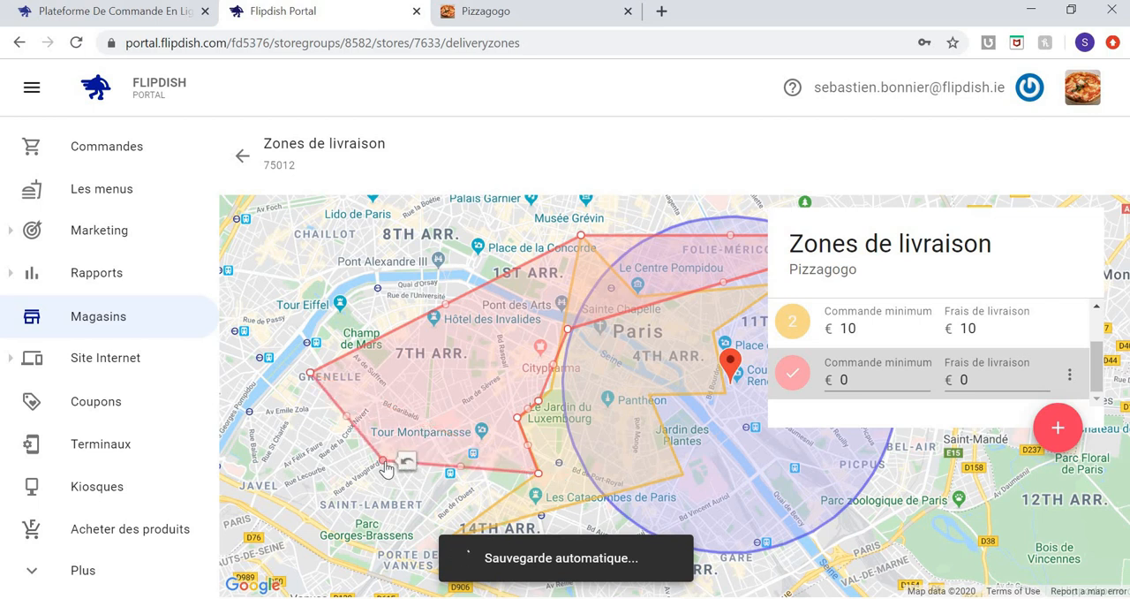
pyautogui.click(862, 377)
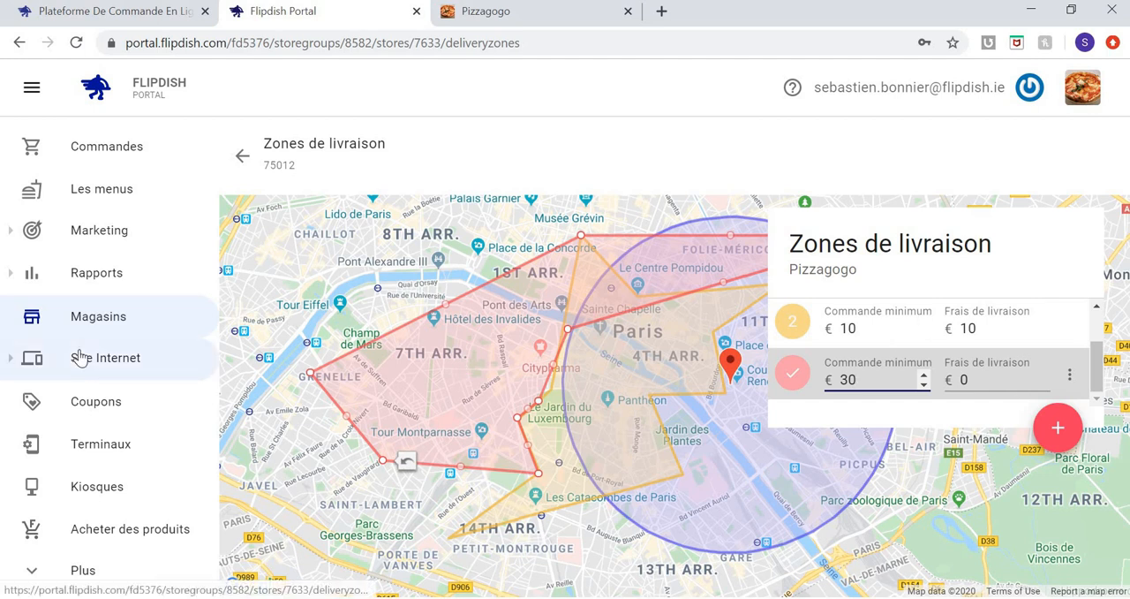
pyautogui.click(240, 153)
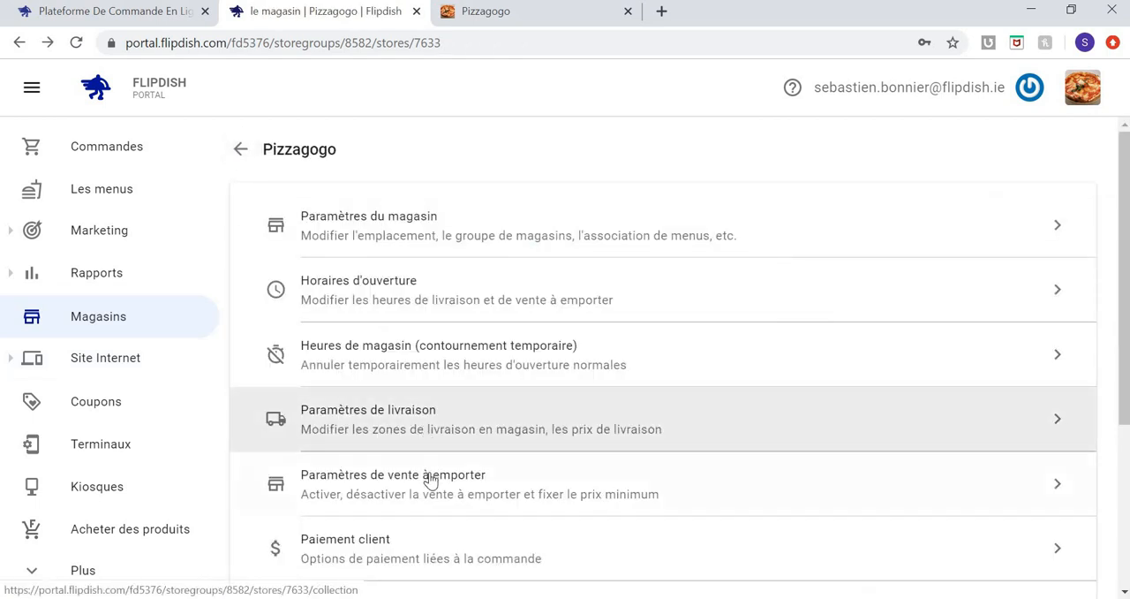
# Review the store's takeaway settings for accepting orders and the minimum amount, and return to the store settings.
pyautogui.scroll(-1, 430, 481)
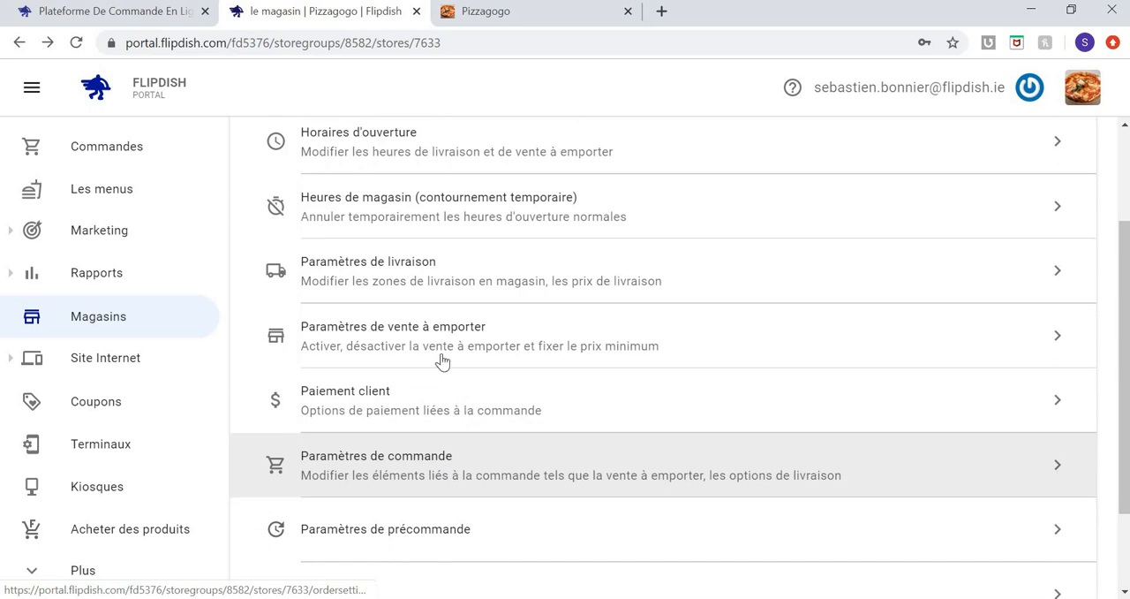
pyautogui.scroll(-1, 442, 361)
pyautogui.click(449, 341)
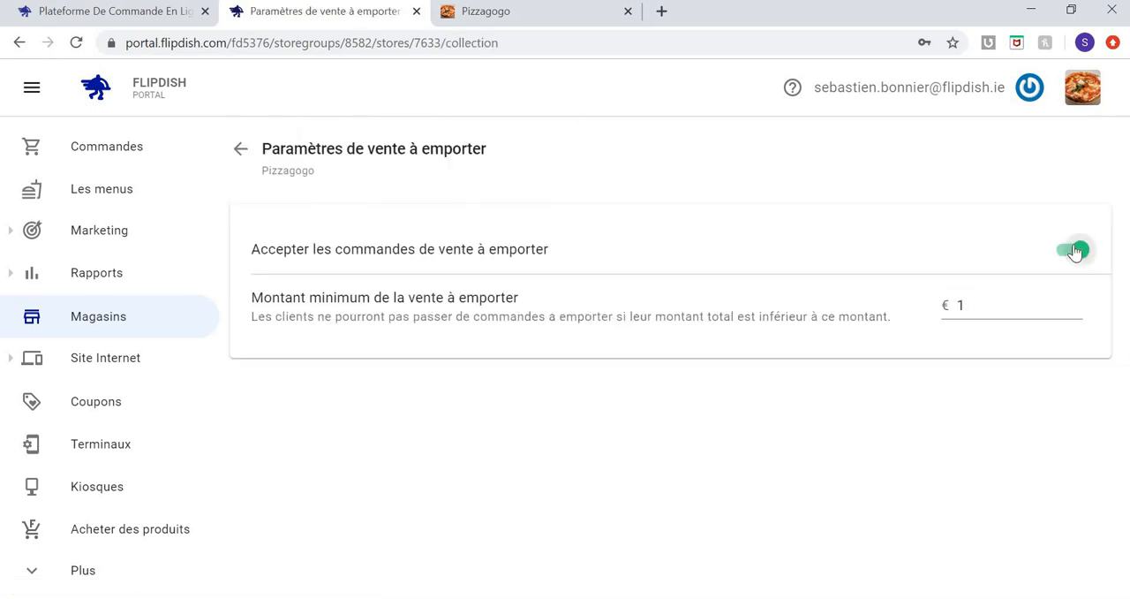
pyautogui.click(239, 159)
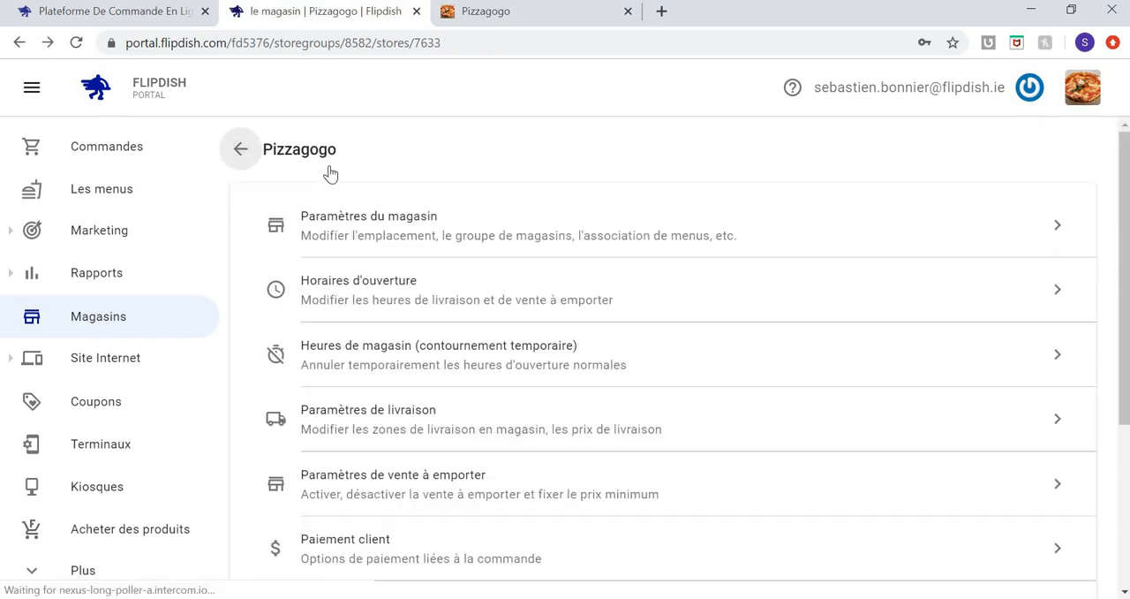
# Check the customer payment options for paying the driver or at the counter, and return to the store settings.
pyautogui.scroll(-2, 512, 370)
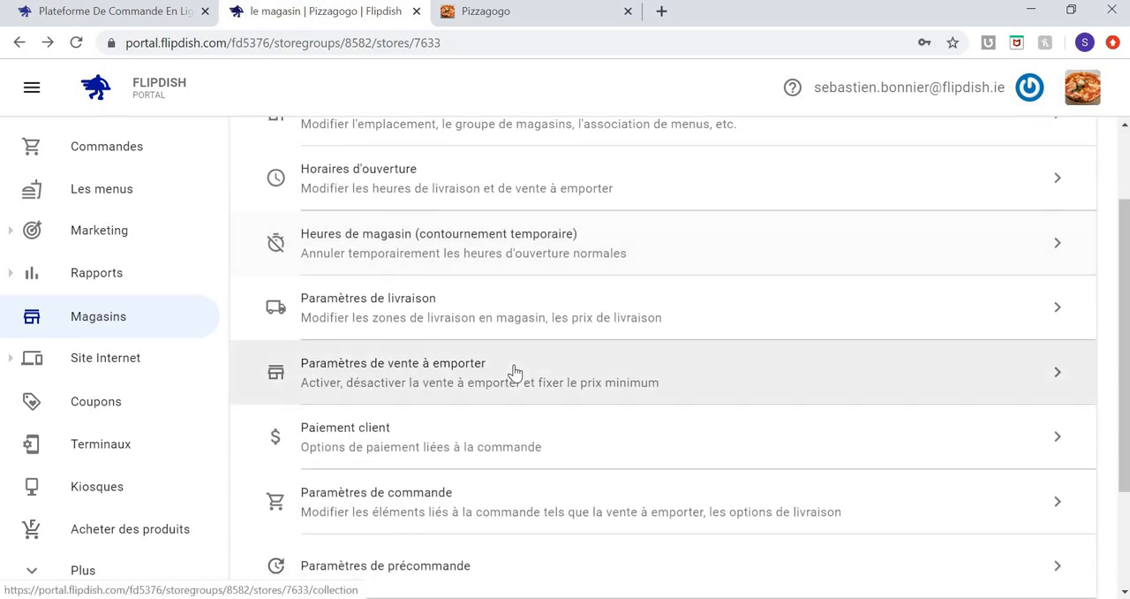
pyautogui.click(460, 446)
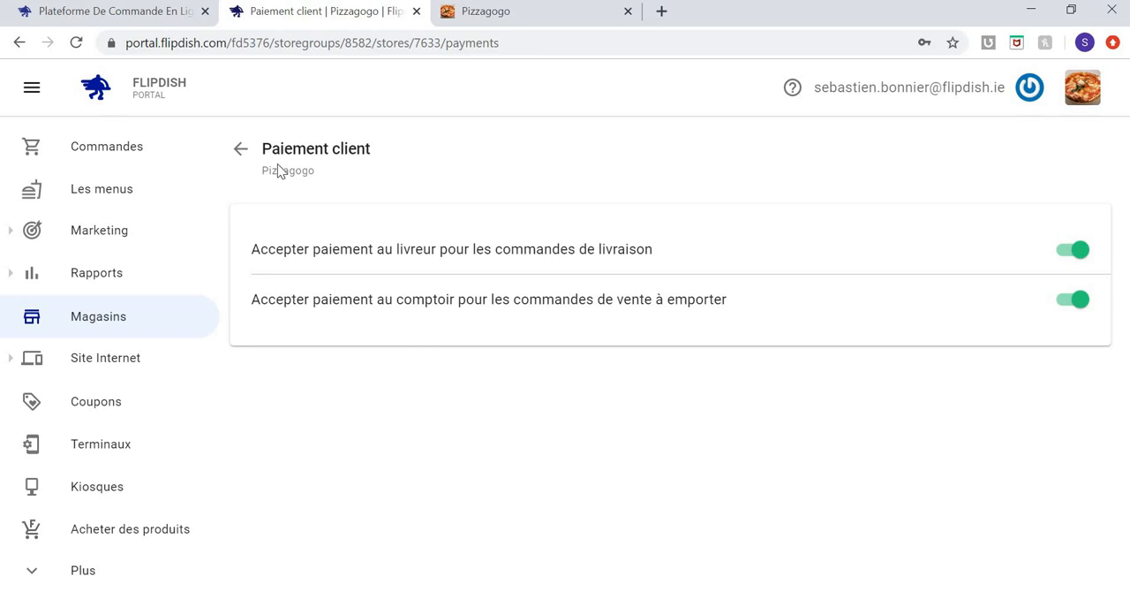
pyautogui.click(241, 151)
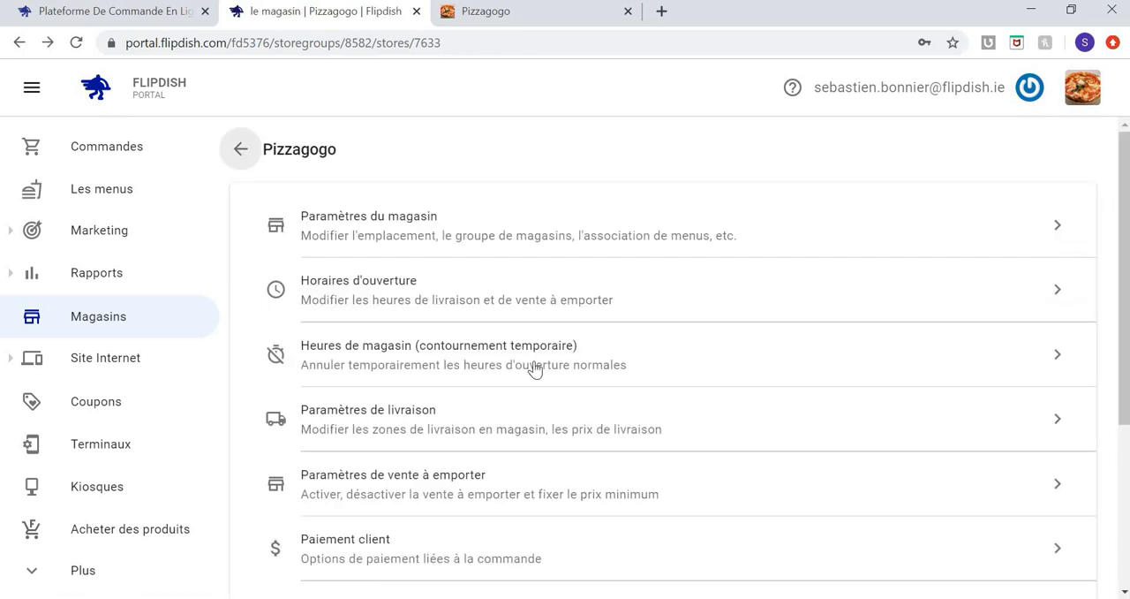
# Open the store's order settings and look over the order options.
pyautogui.scroll(-1, 535, 369)
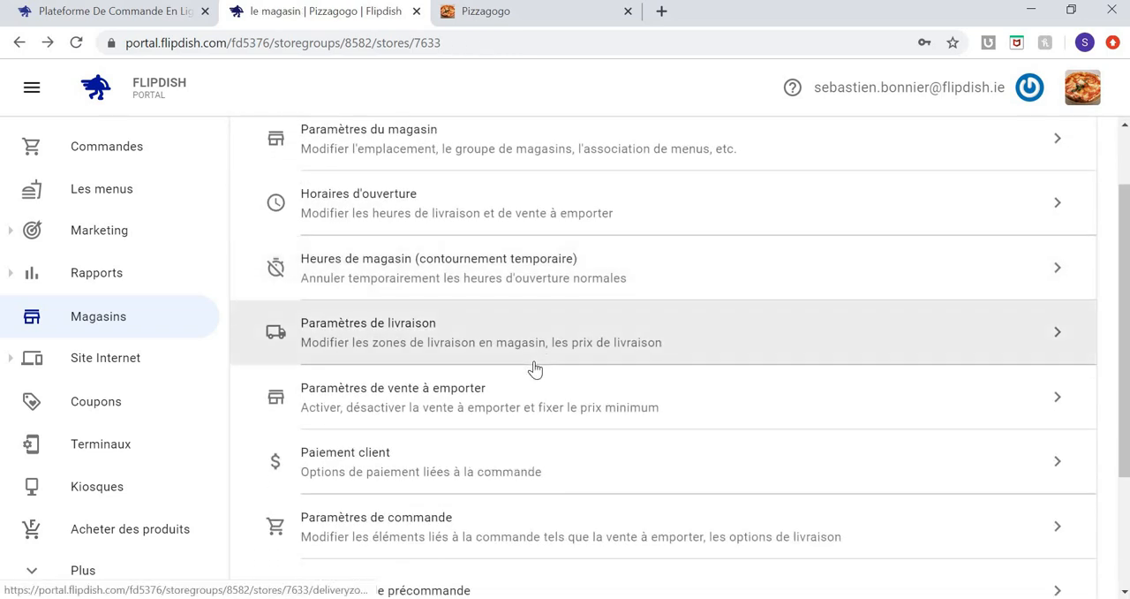
pyautogui.scroll(-1, 534, 370)
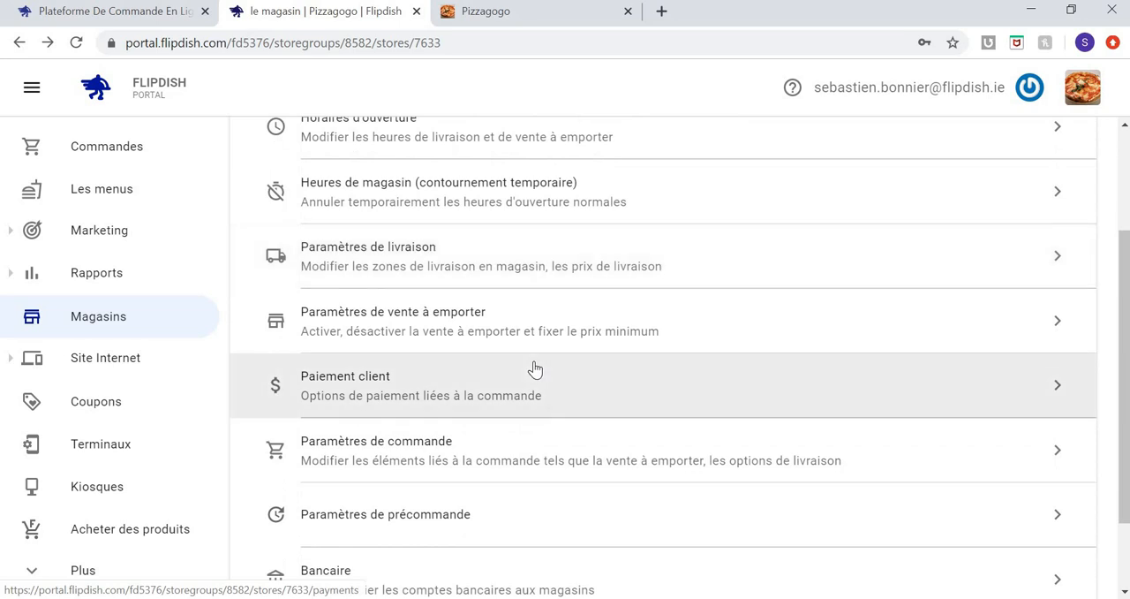
pyautogui.scroll(-1, 534, 369)
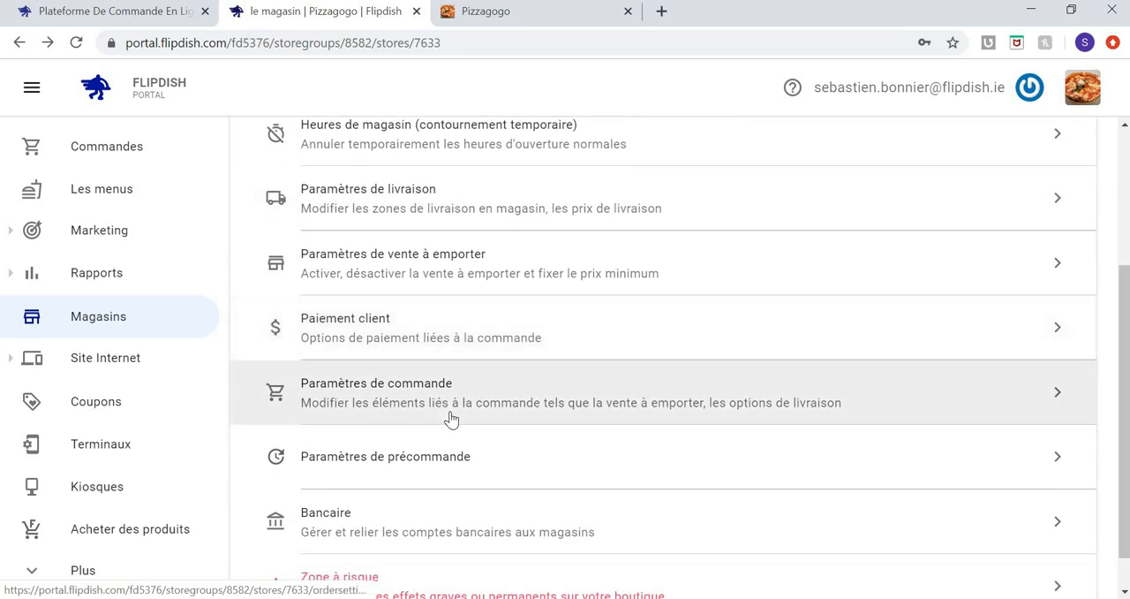
pyautogui.click(451, 419)
pyautogui.scroll(-1, 452, 415)
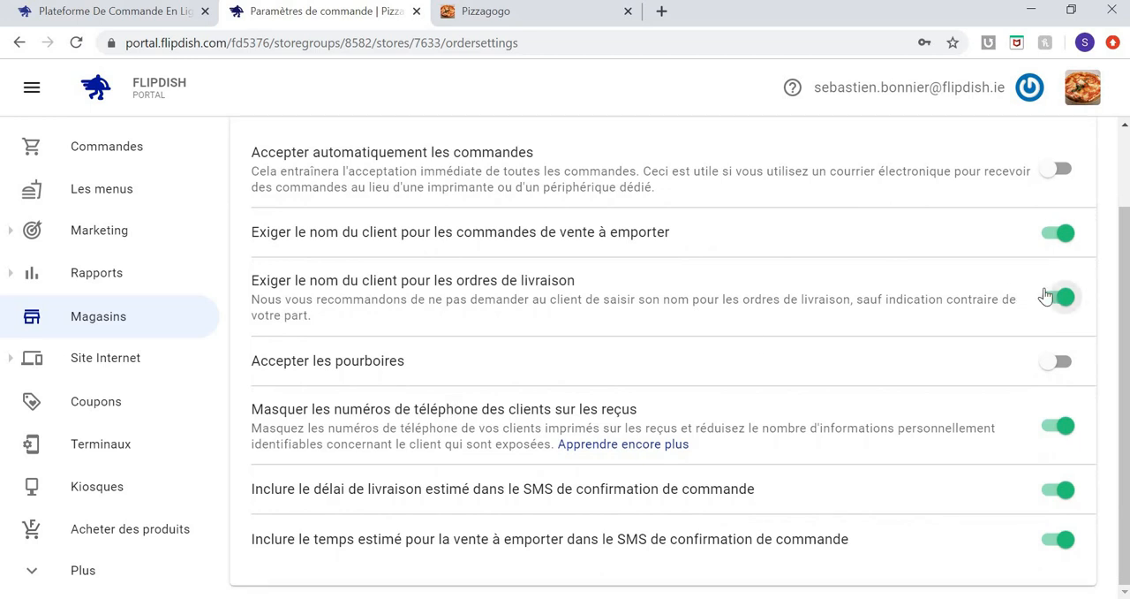
# Switch the takeaway customer-name requirement and the masking of phone numbers on receipts off and back on, and return to the store settings.
pyautogui.click(1056, 242)
pyautogui.click(1057, 242)
pyautogui.click(1060, 427)
pyautogui.click(1060, 427)
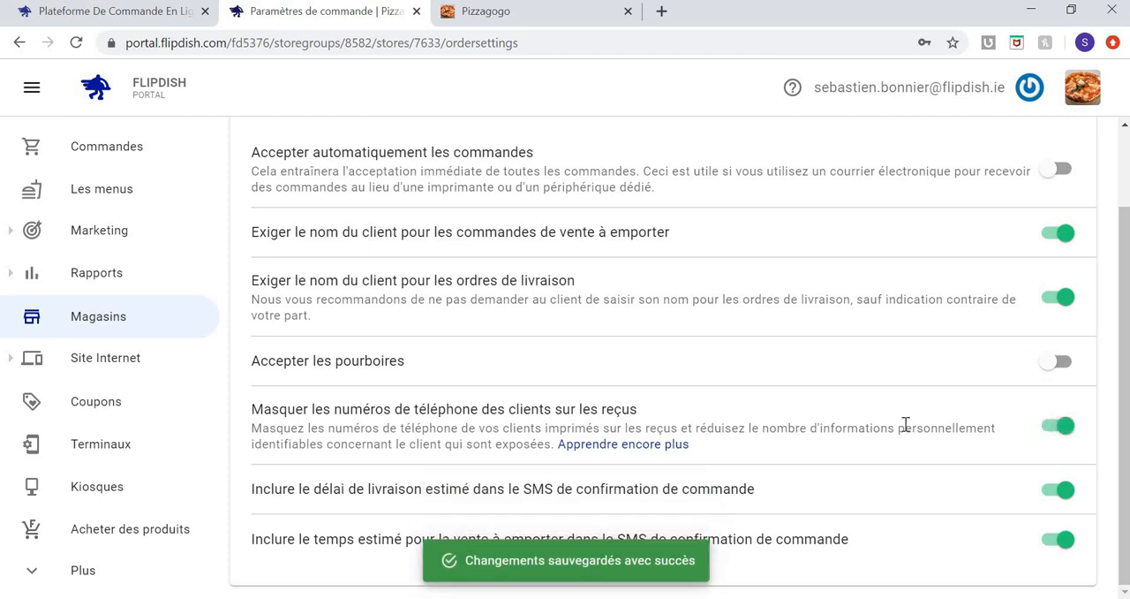
pyautogui.scroll(1, 905, 425)
pyautogui.scroll(-1, 905, 425)
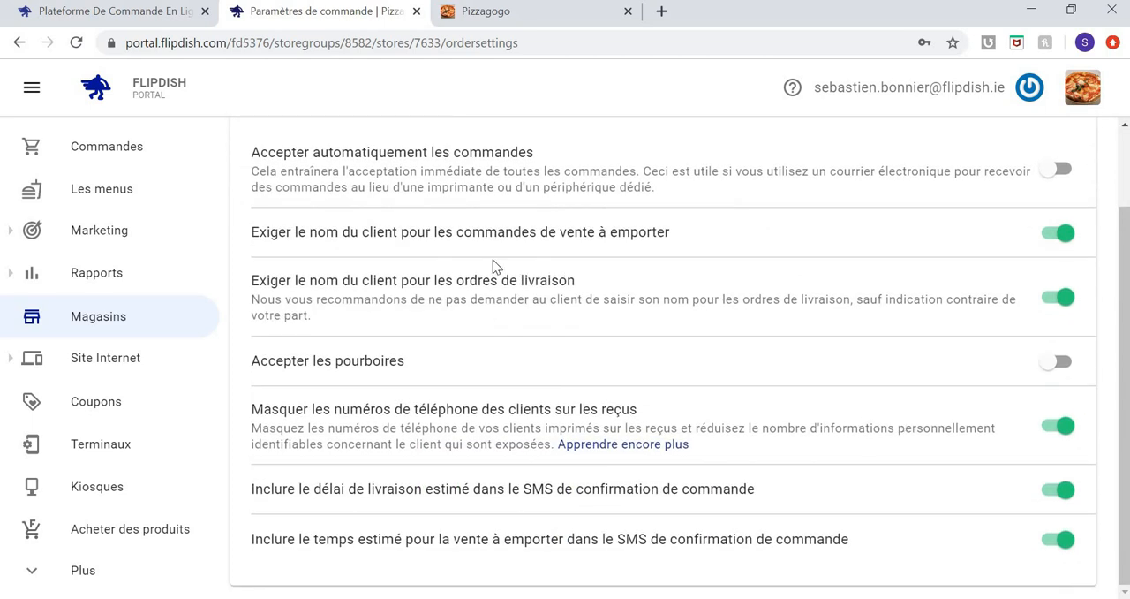
pyautogui.scroll(1, 493, 260)
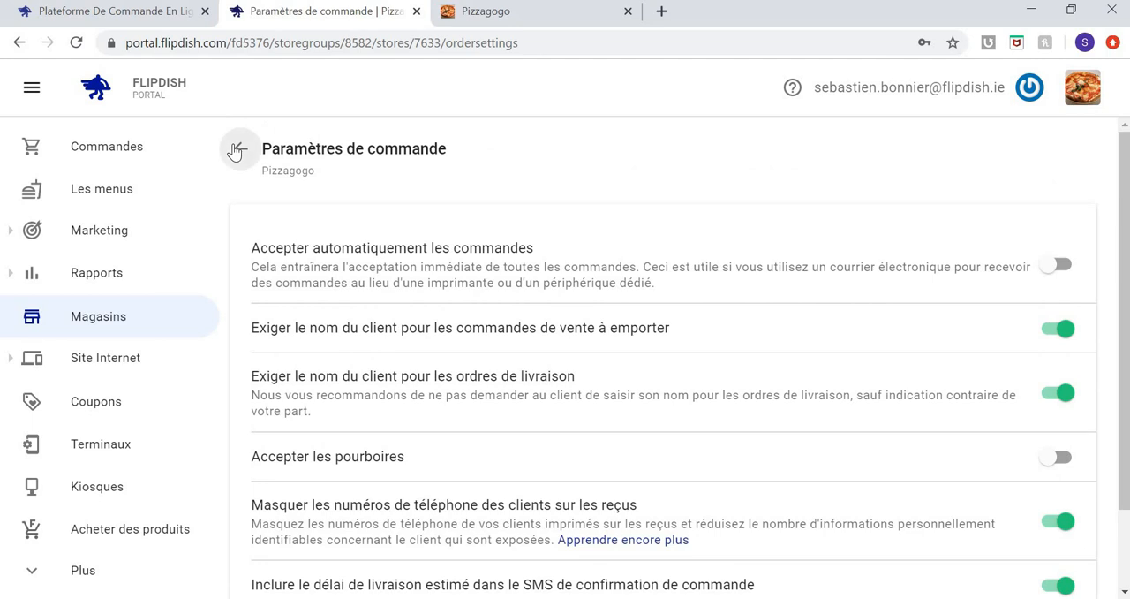
pyautogui.click(237, 150)
# In the delivery pre-order settings, set the number of days a customer can order in advance to 12.
pyautogui.scroll(-2, 537, 391)
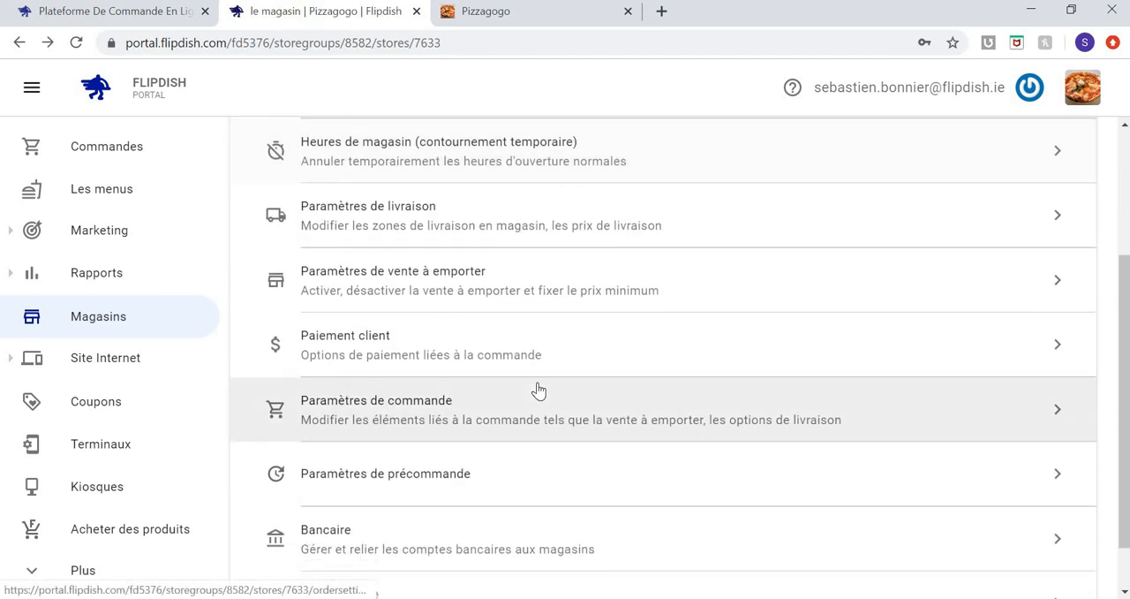
pyautogui.scroll(-1, 538, 389)
pyautogui.click(535, 409)
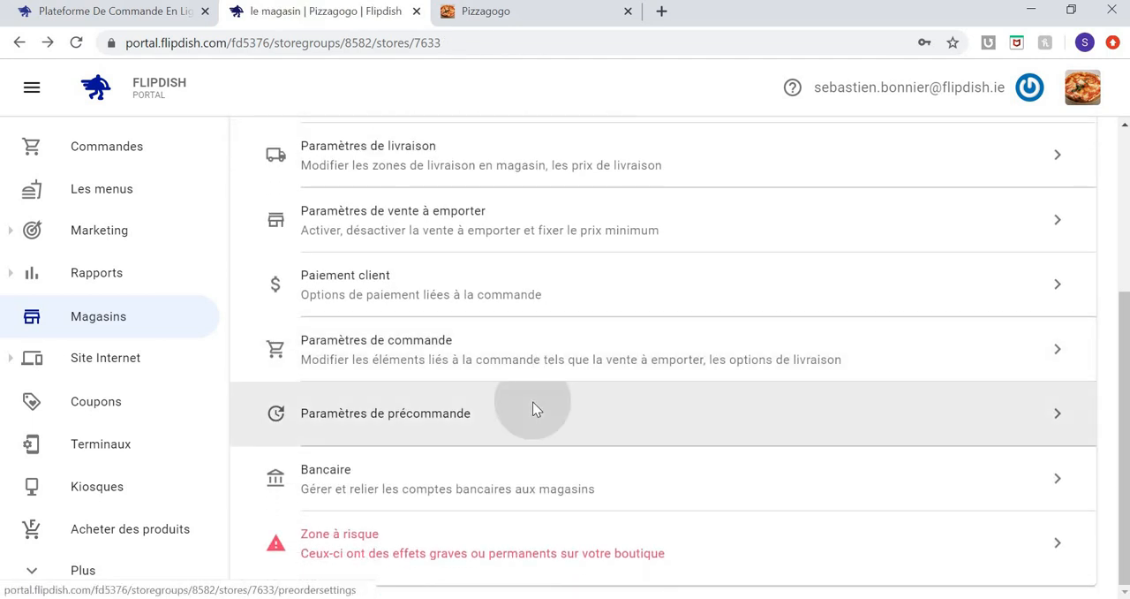
pyautogui.click(643, 297)
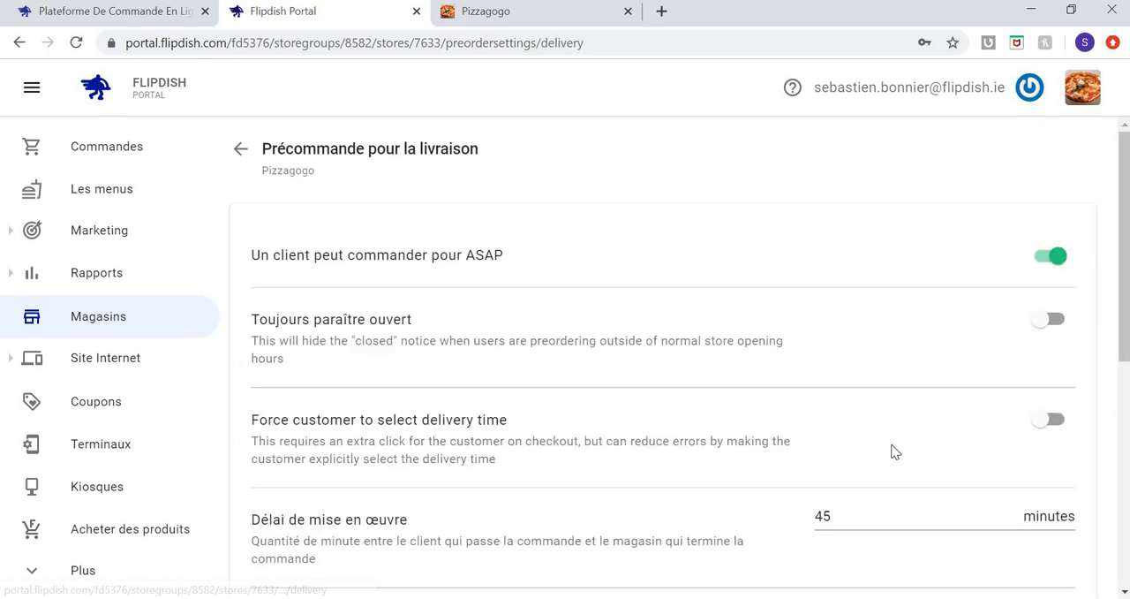
pyautogui.scroll(-3, 892, 451)
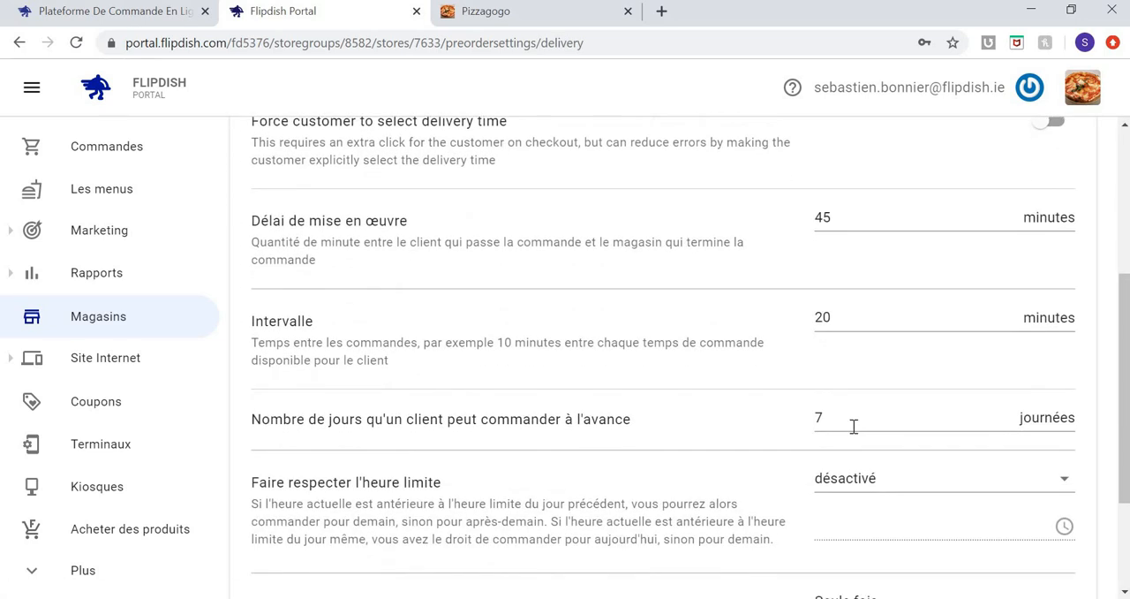
pyautogui.click(843, 422)
pyautogui.hotkey('ctrl', 'a')
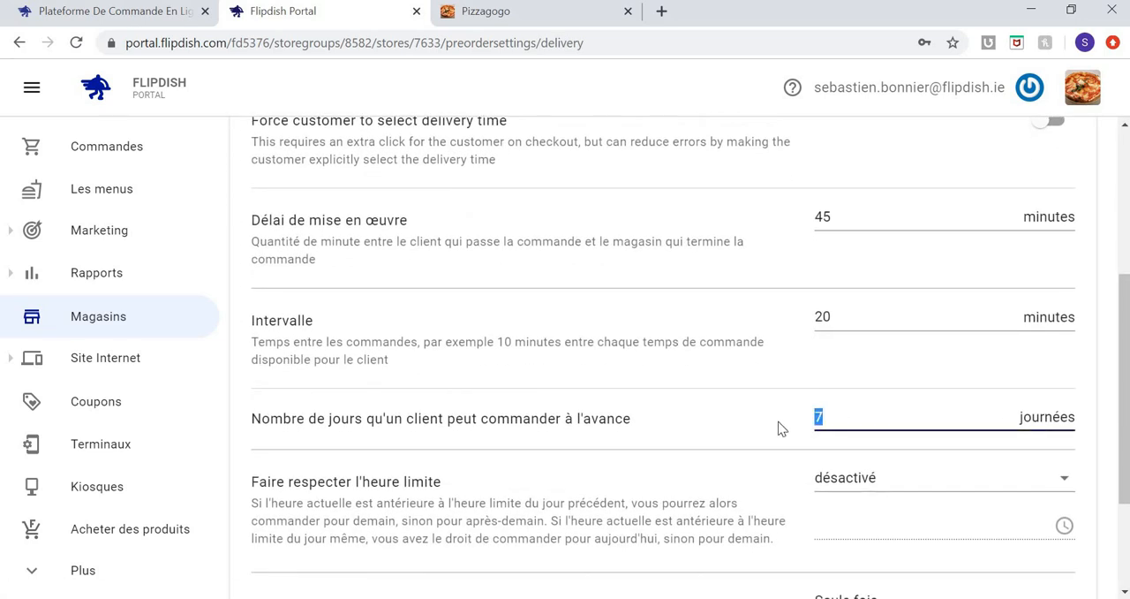
pyautogui.write('12')
pyautogui.click(755, 433)
# Review the remaining delivery pre-order options, including cut-off time and time display type, and go back to the store settings.
pyautogui.scroll(-2, 755, 432)
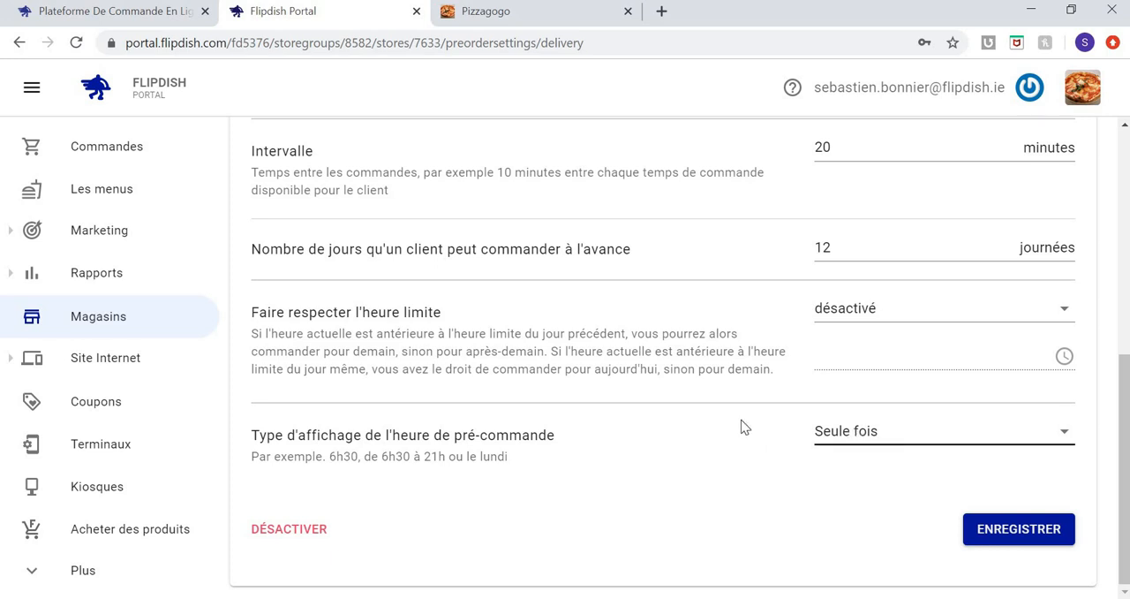
pyautogui.scroll(2, 741, 422)
pyautogui.scroll(3, 741, 427)
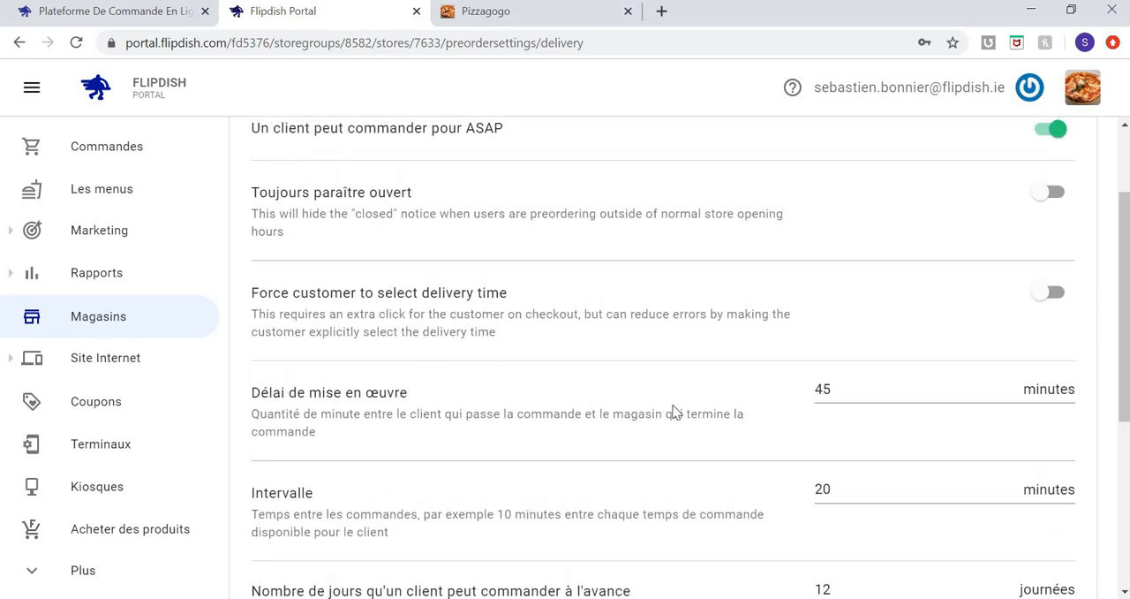
pyautogui.scroll(1, 674, 412)
pyautogui.scroll(2, 345, 195)
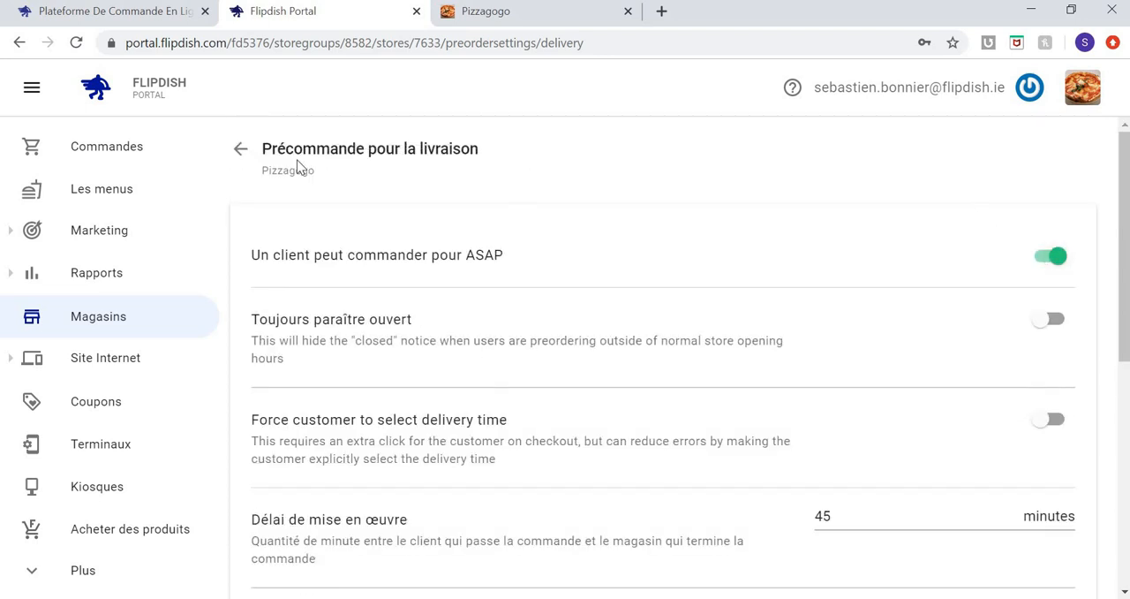
pyautogui.click(230, 153)
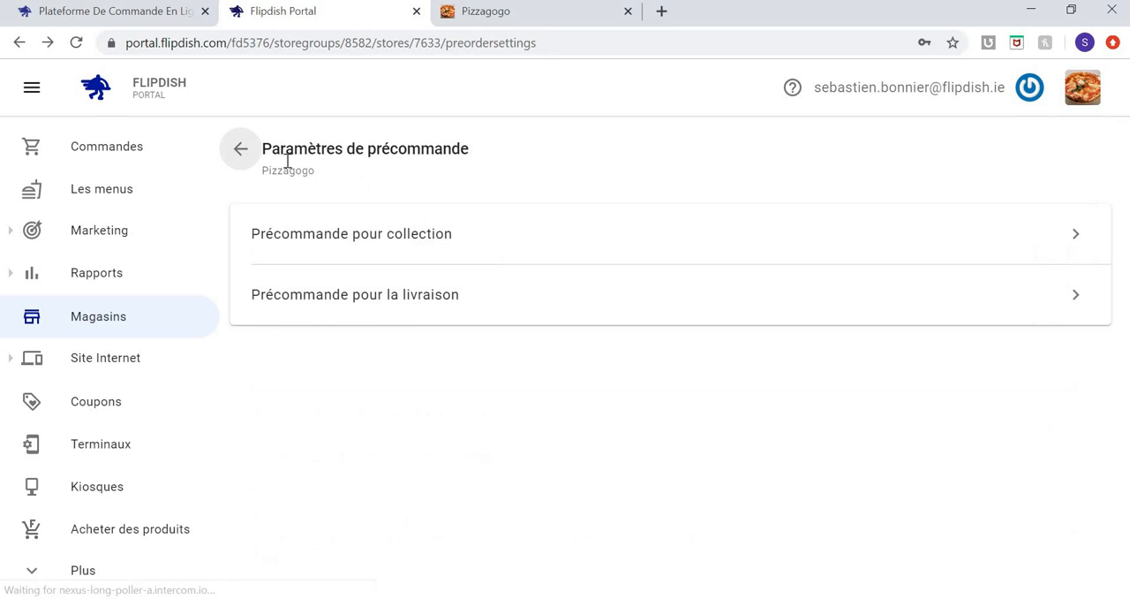
pyautogui.click(242, 148)
# Show the store's bank account assignment and open the management page for bank accounts.
pyautogui.scroll(-4, 463, 390)
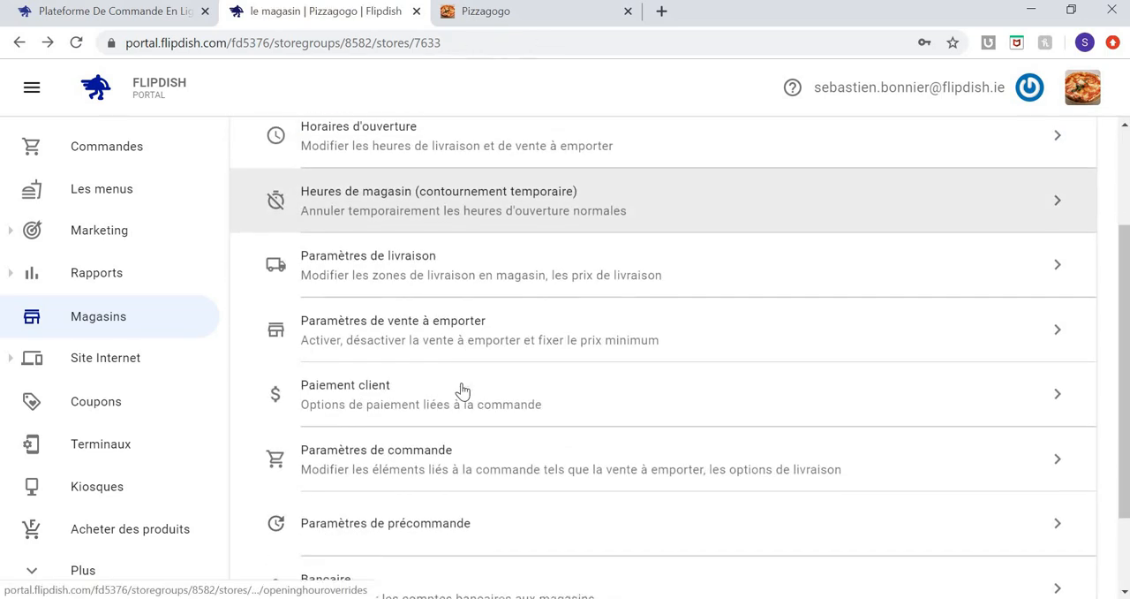
pyautogui.scroll(-2, 463, 390)
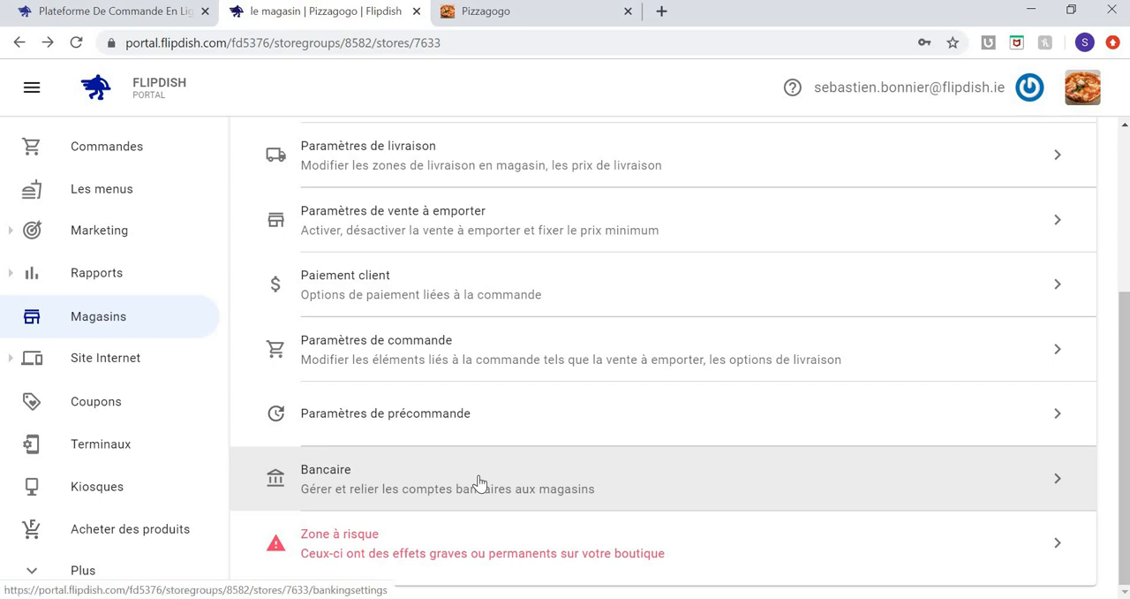
pyautogui.click(479, 481)
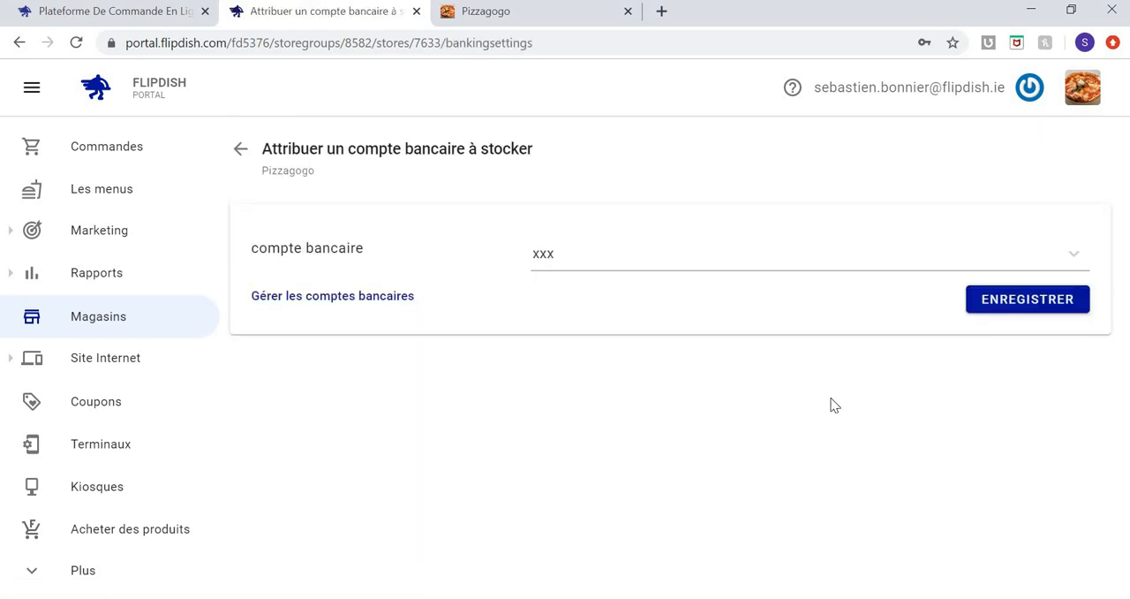
pyautogui.click(383, 305)
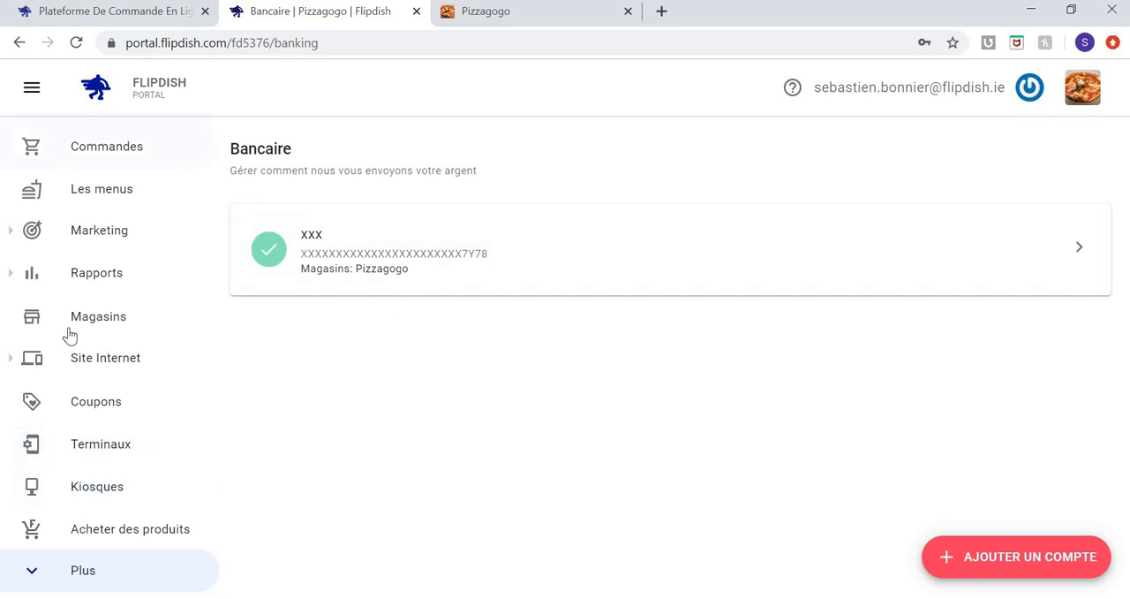
# Open the website configurator's live editor and expand the basic settings (Paramètres de base).
pyautogui.click(94, 317)
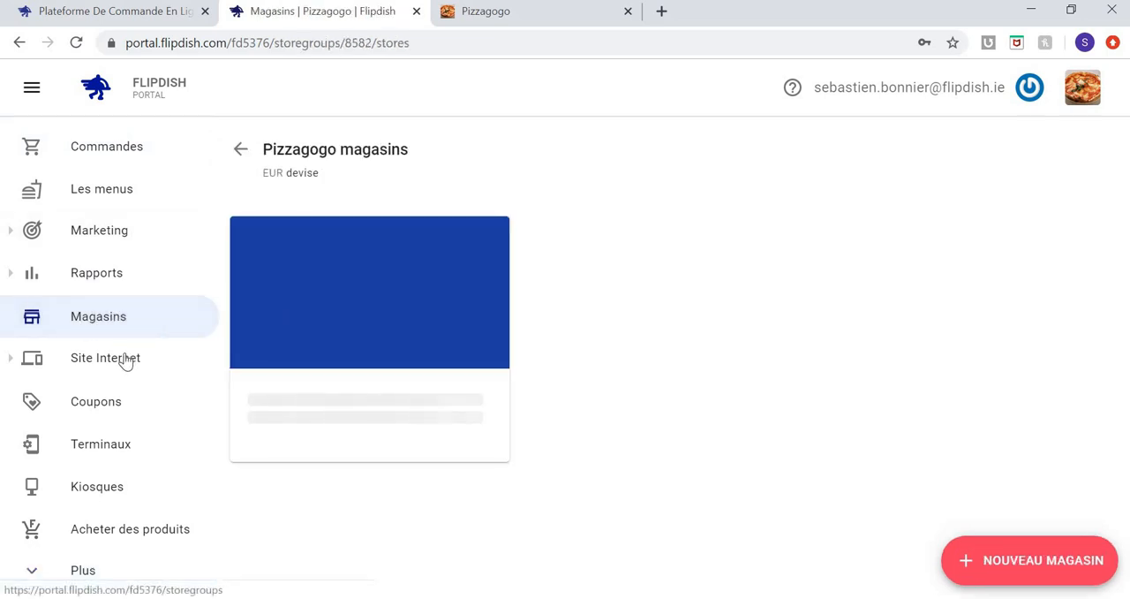
pyautogui.click(117, 365)
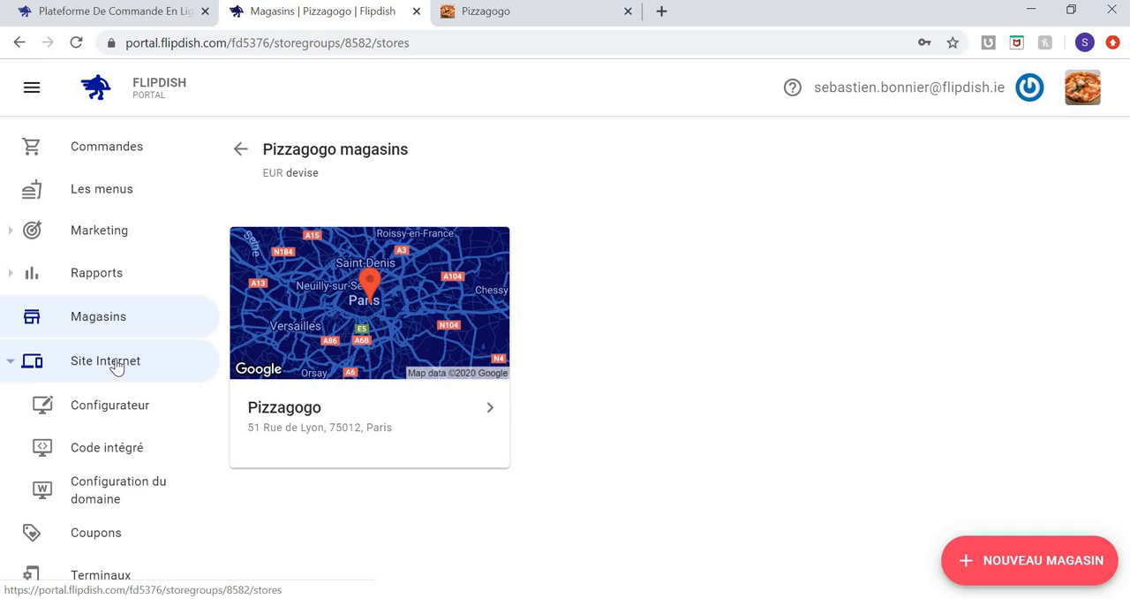
pyautogui.click(114, 410)
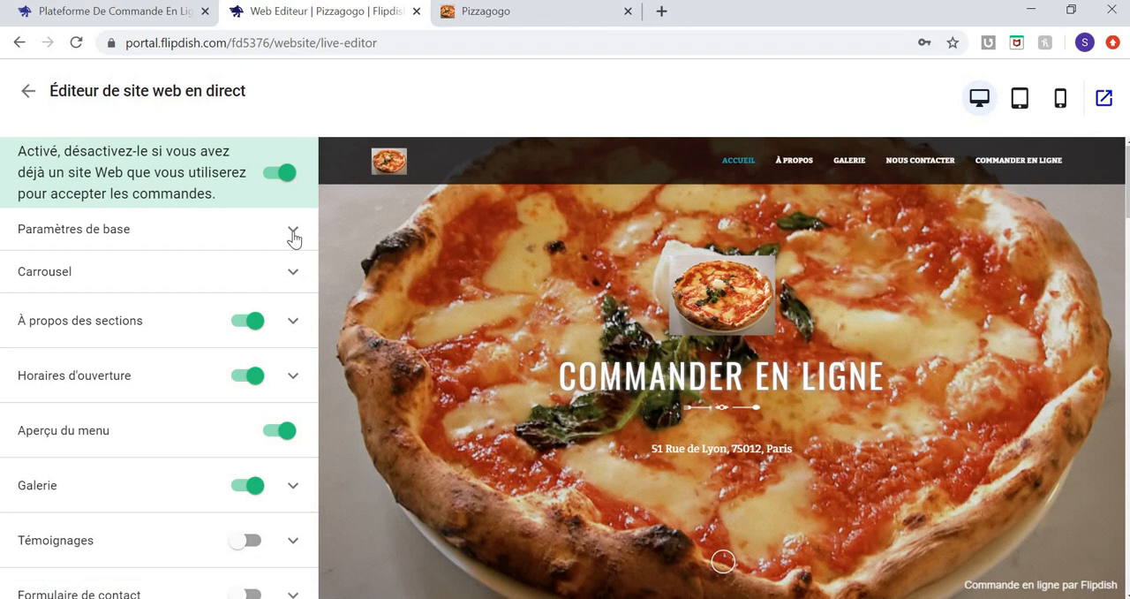
pyautogui.click(293, 234)
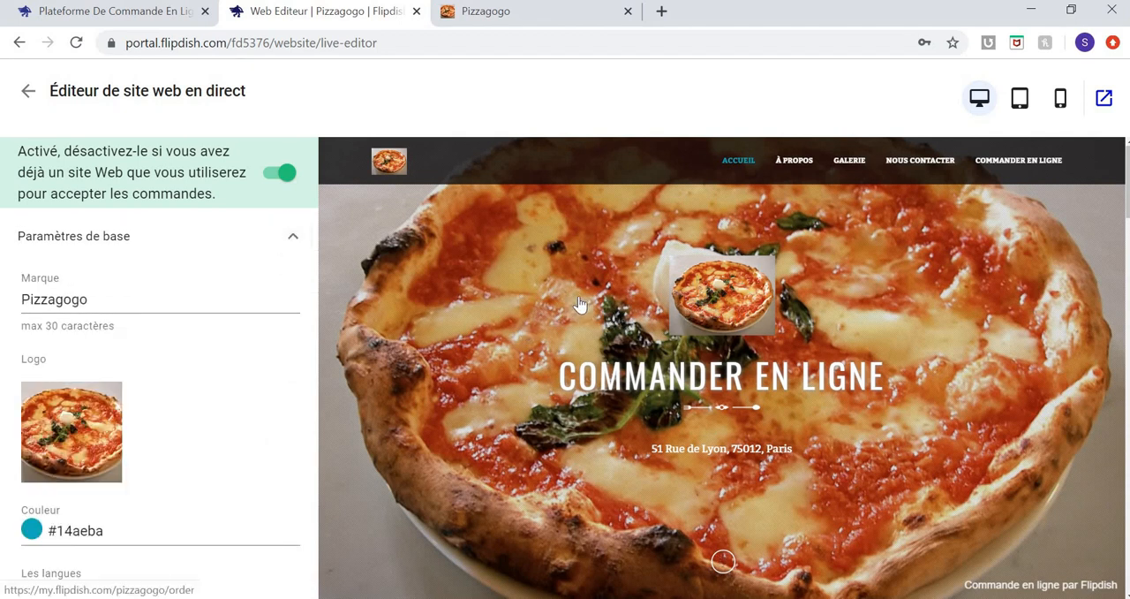
# Review the website's basic settings, including the language and store type options, and show the carousel (Carrousel) images.
pyautogui.scroll(-3, 186, 411)
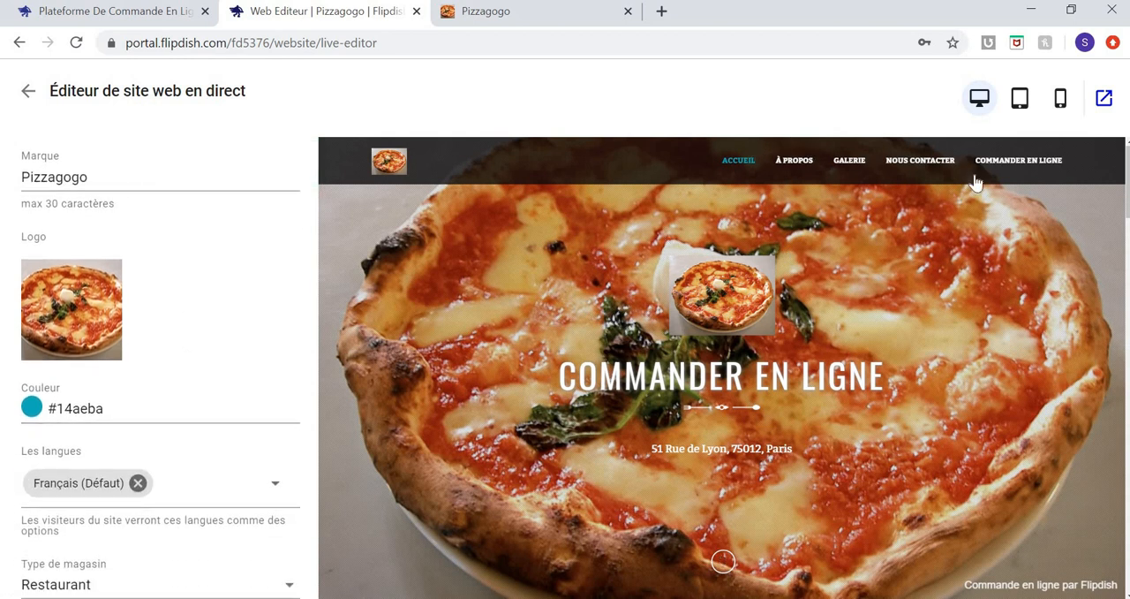
pyautogui.click(276, 488)
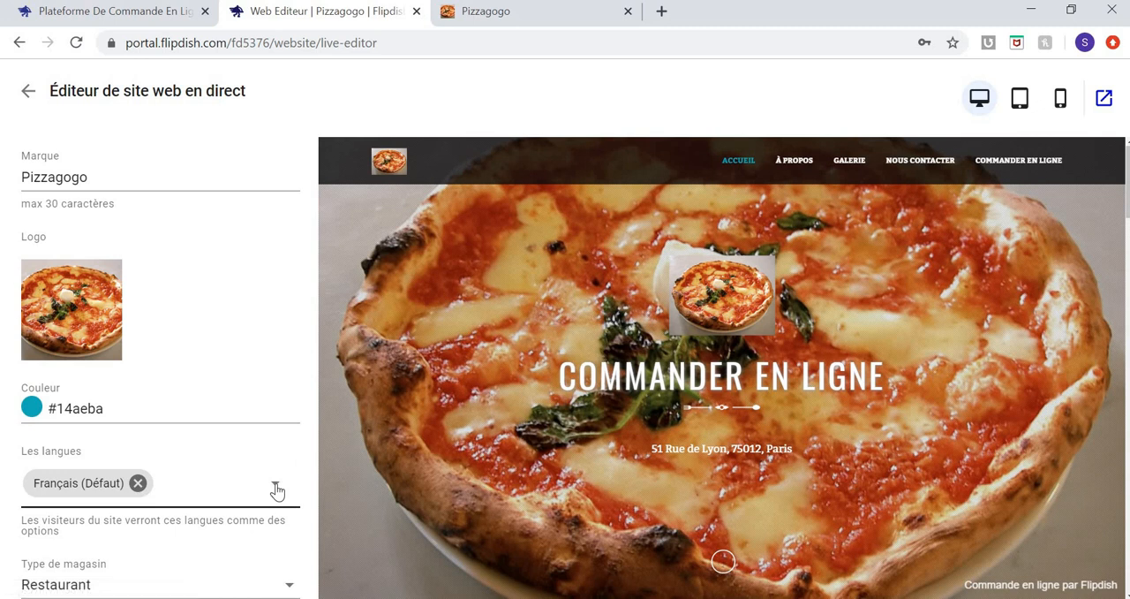
pyautogui.click(277, 491)
pyautogui.scroll(-2, 276, 492)
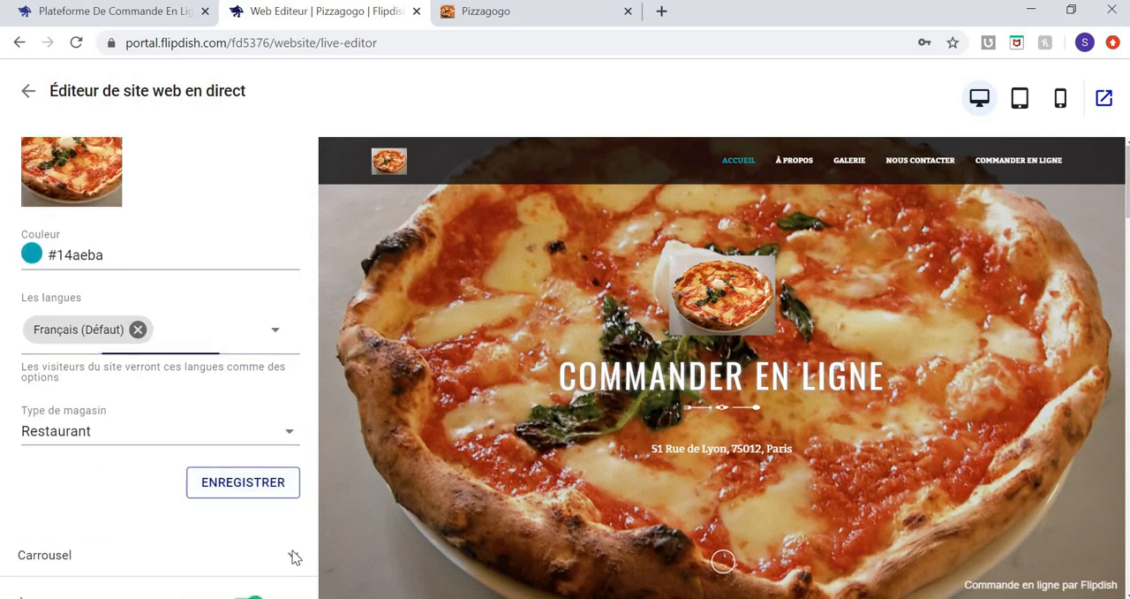
pyautogui.scroll(-4, 294, 556)
pyautogui.scroll(3, 228, 450)
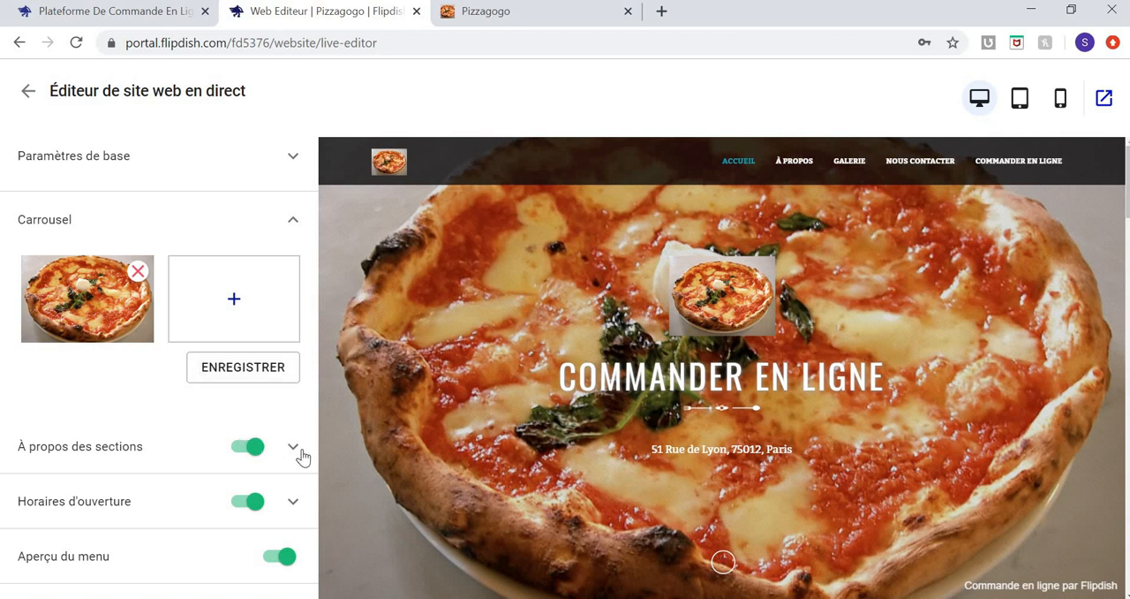
pyautogui.scroll(-1, 301, 456)
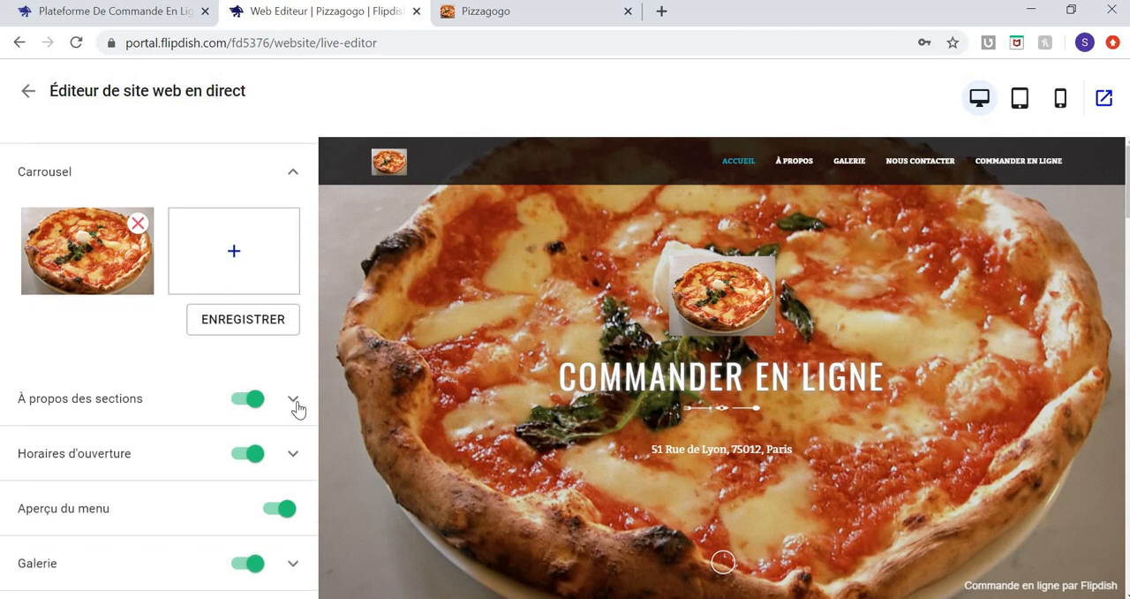
# In the about section (À propos des sections), set the subtitle to "Les Pizzas a Gogo" and save it.
pyautogui.click(296, 402)
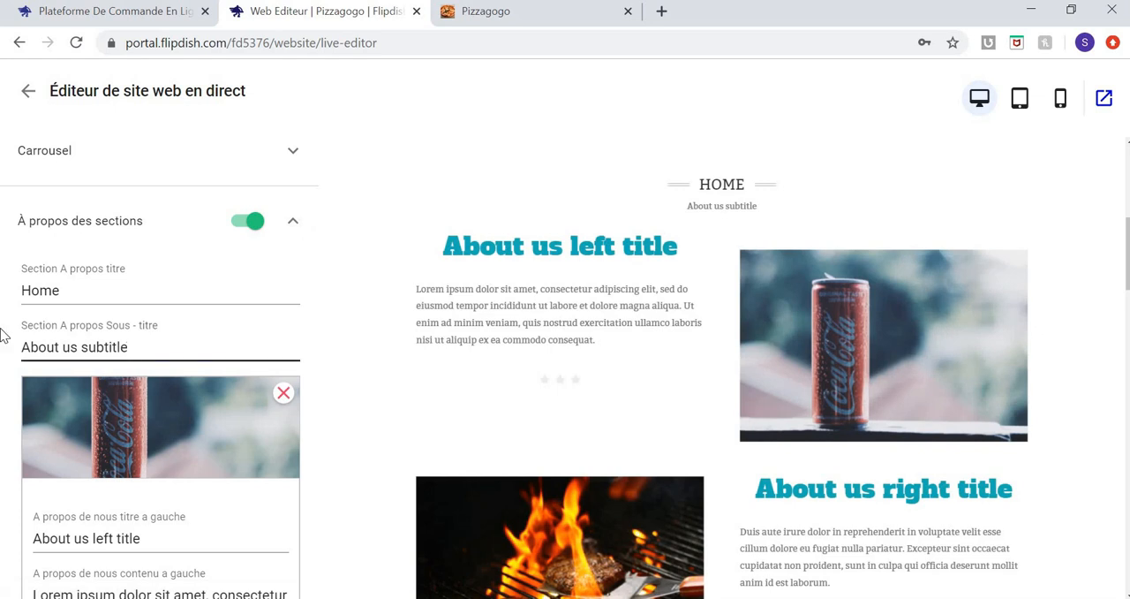
pyautogui.hotkey('ctrl', 'a')
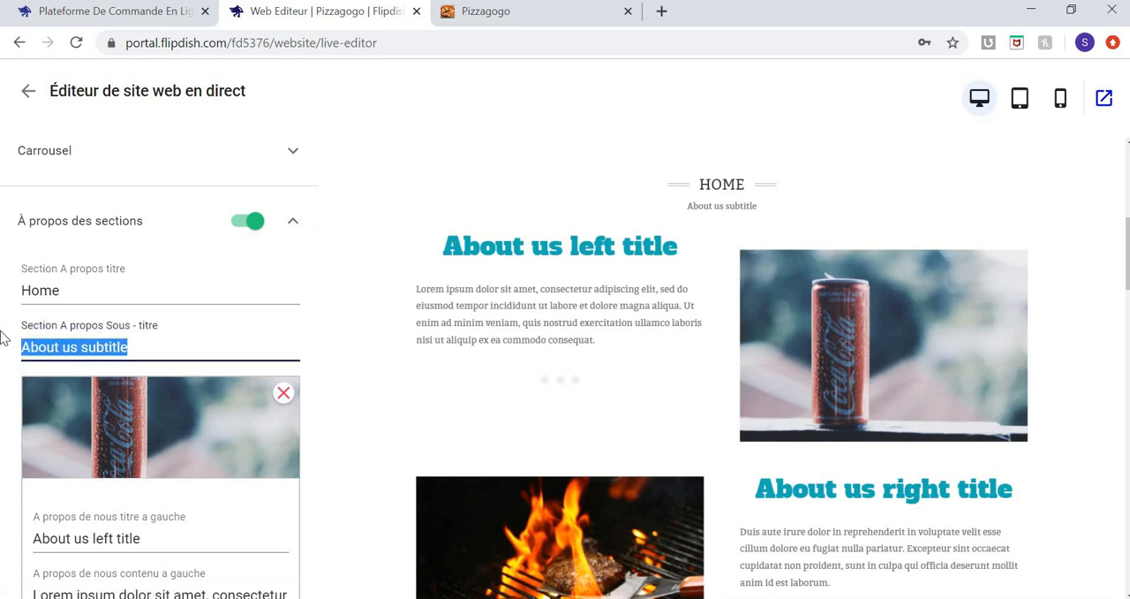
pyautogui.write('Les Pizzas')
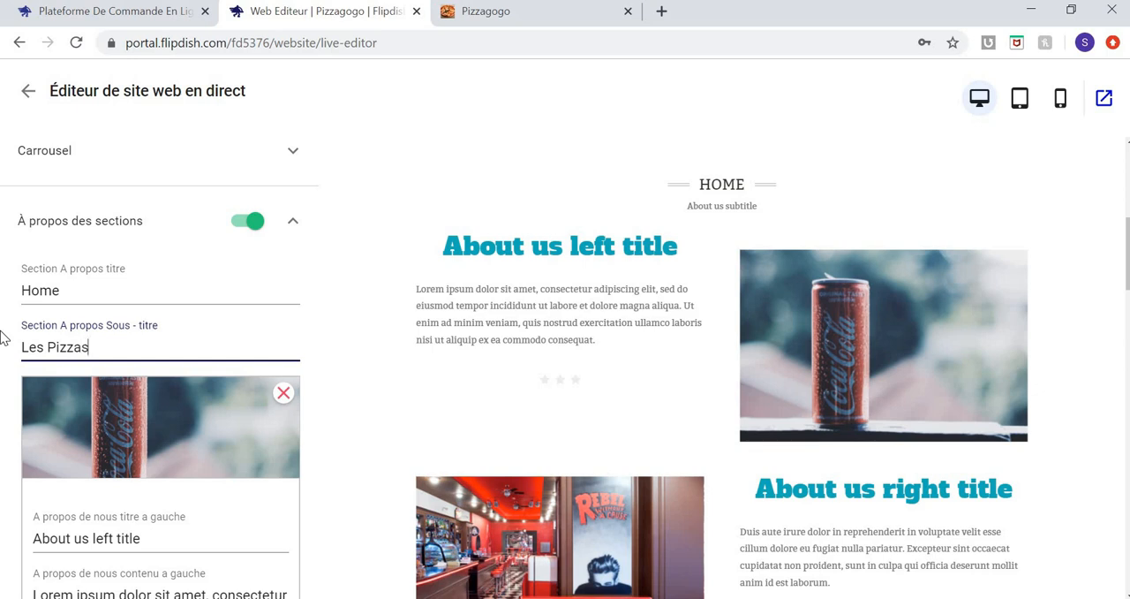
pyautogui.write(' a Gogo')
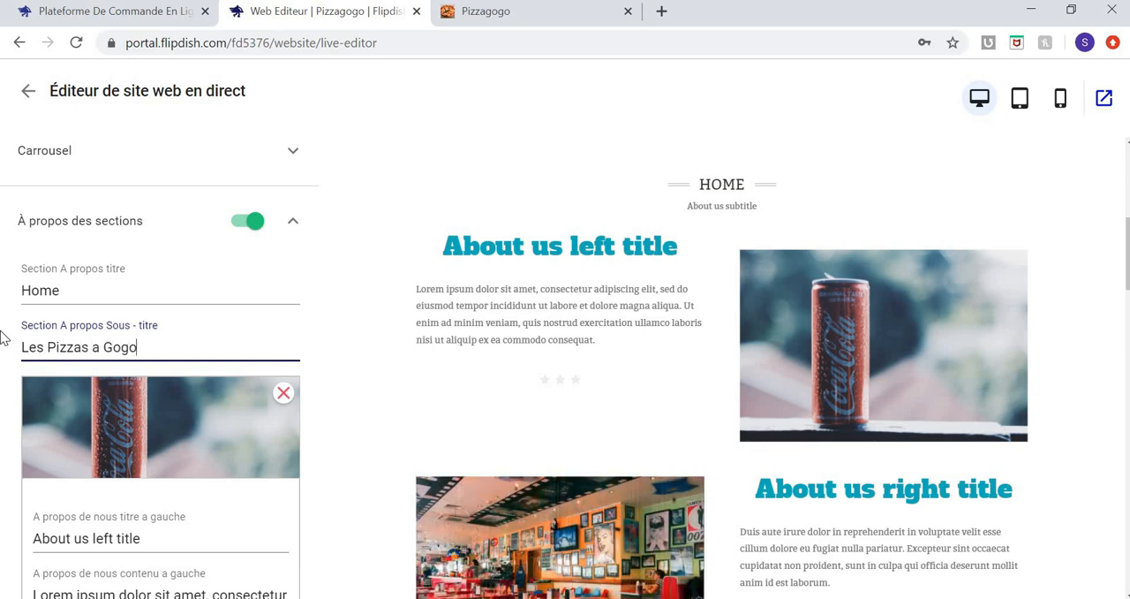
pyautogui.scroll(-3, 202, 384)
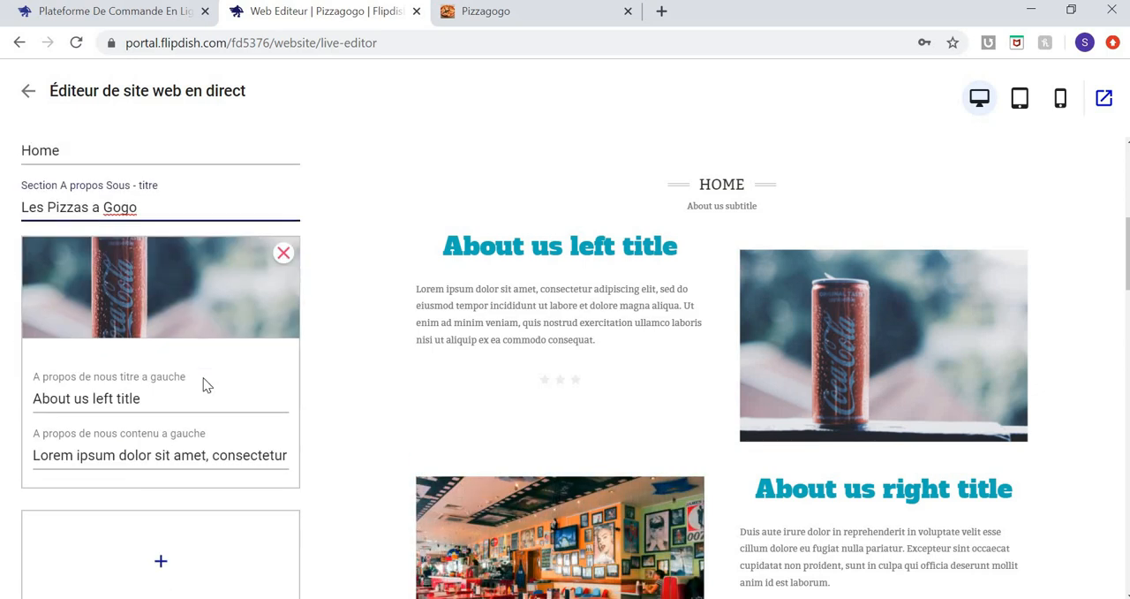
pyautogui.scroll(-1, 202, 384)
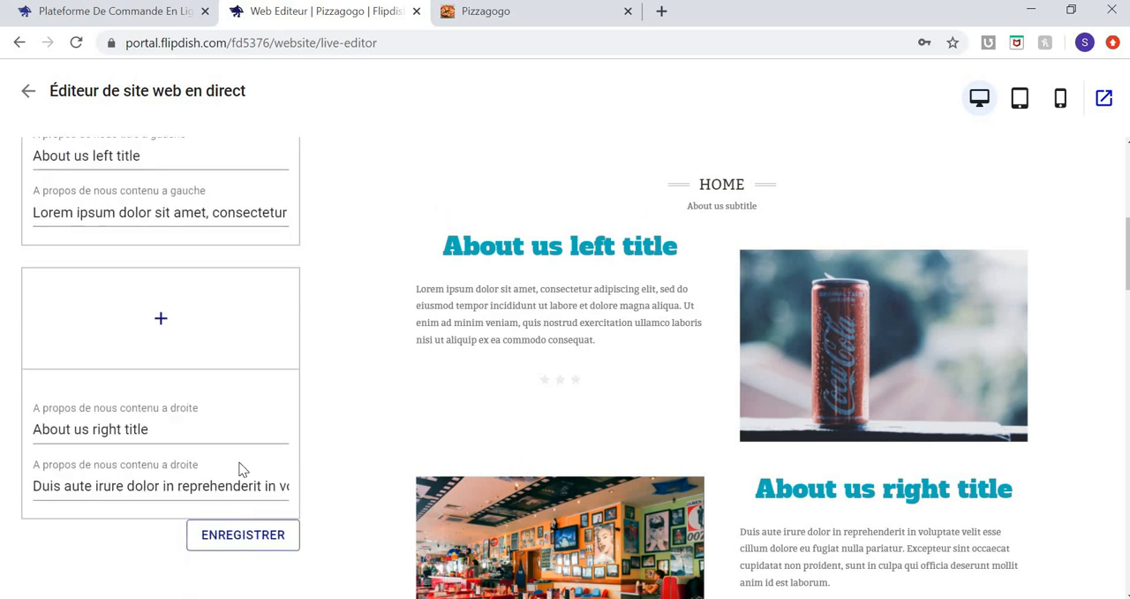
pyautogui.click(227, 540)
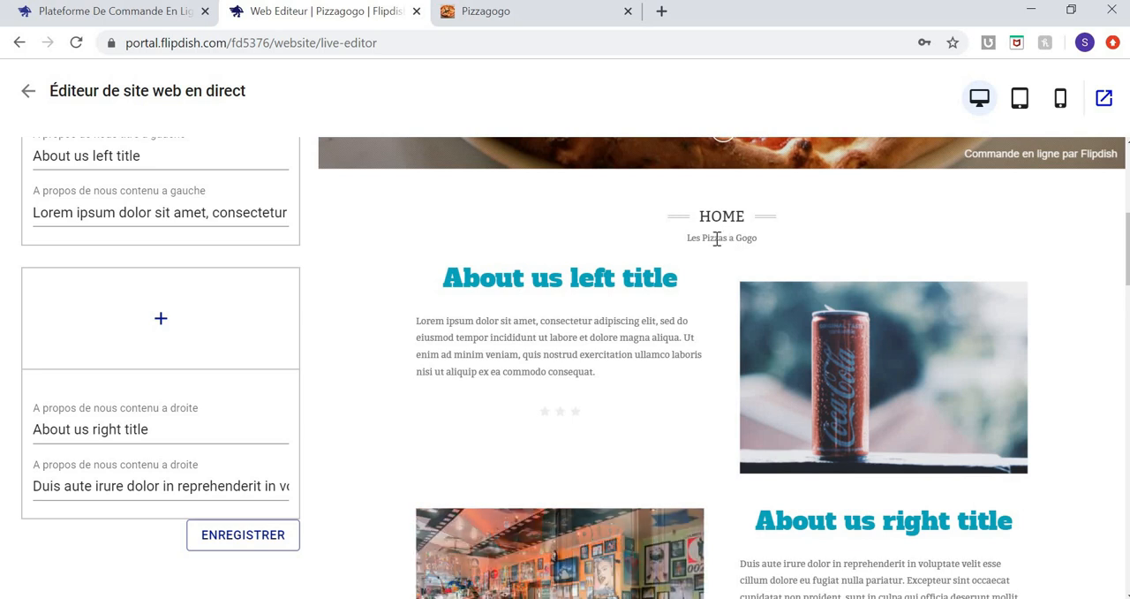
# Replace the about section's left title with "Le meilleur accueil de Paris", correcting the spelling of "accueil".
pyautogui.moveTo(147, 156); pyautogui.dragTo(12, 447)
pyautogui.write('Le')
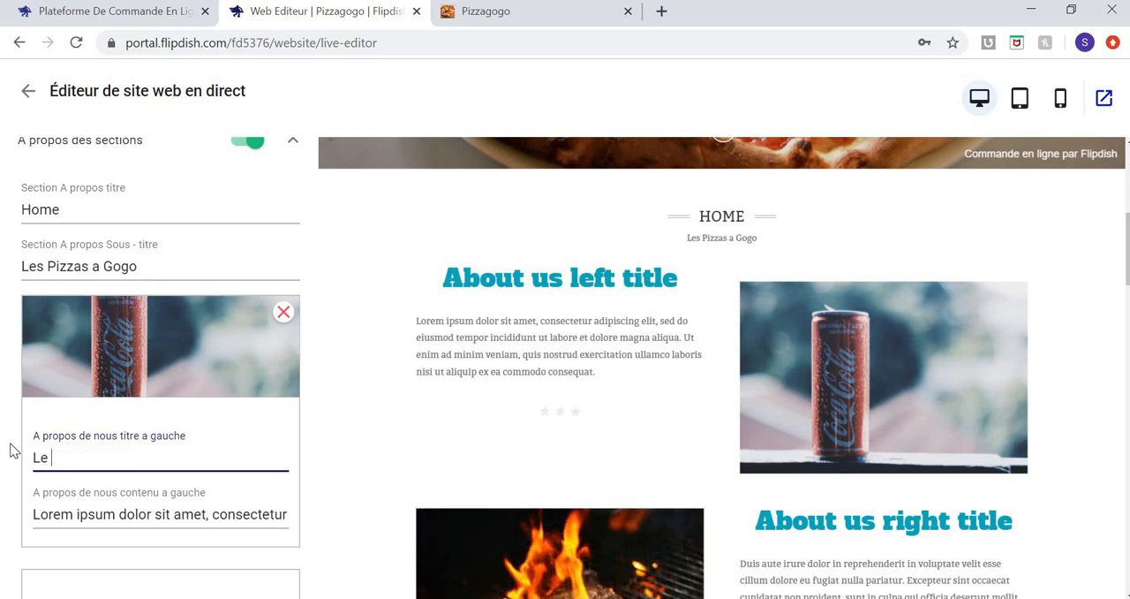
pyautogui.write(' meilleur ')
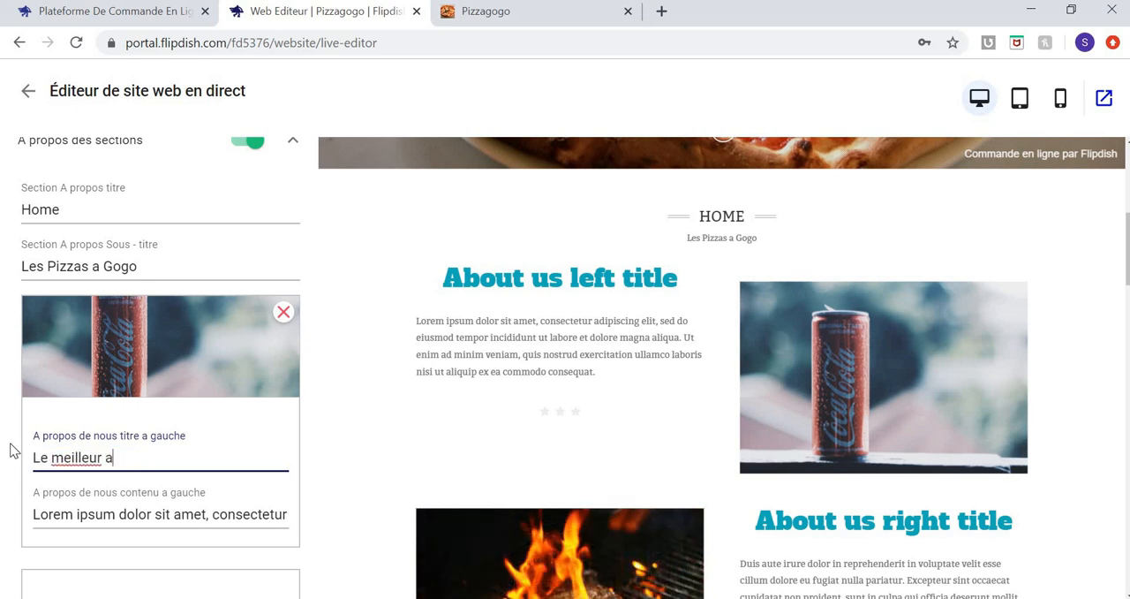
pyautogui.write('acceuil de Paris')
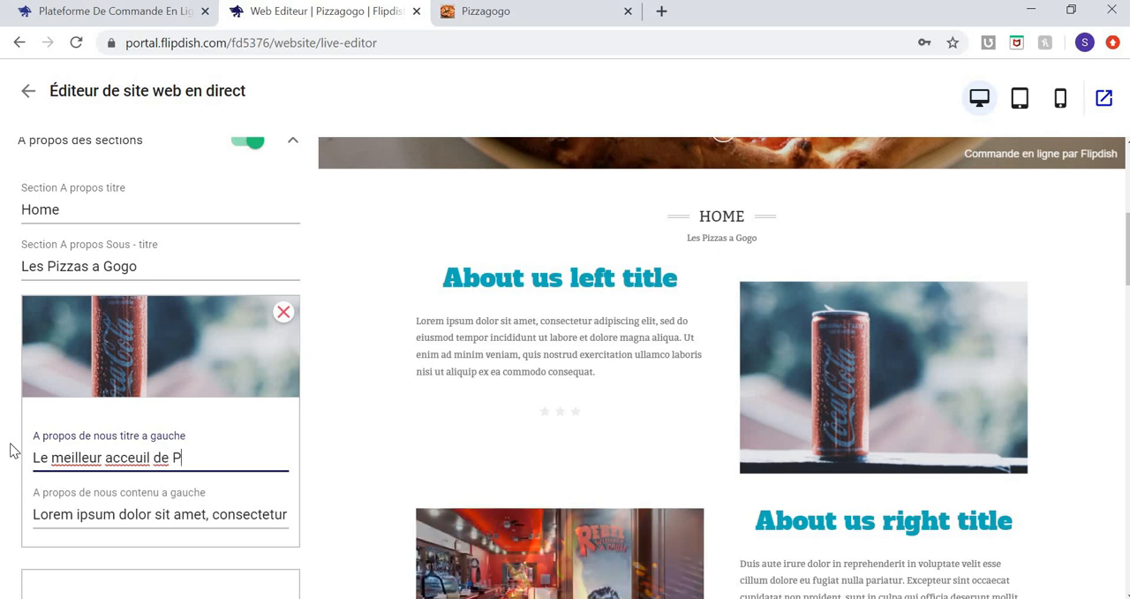
pyautogui.click(136, 458)
pyautogui.press('BackSpace')
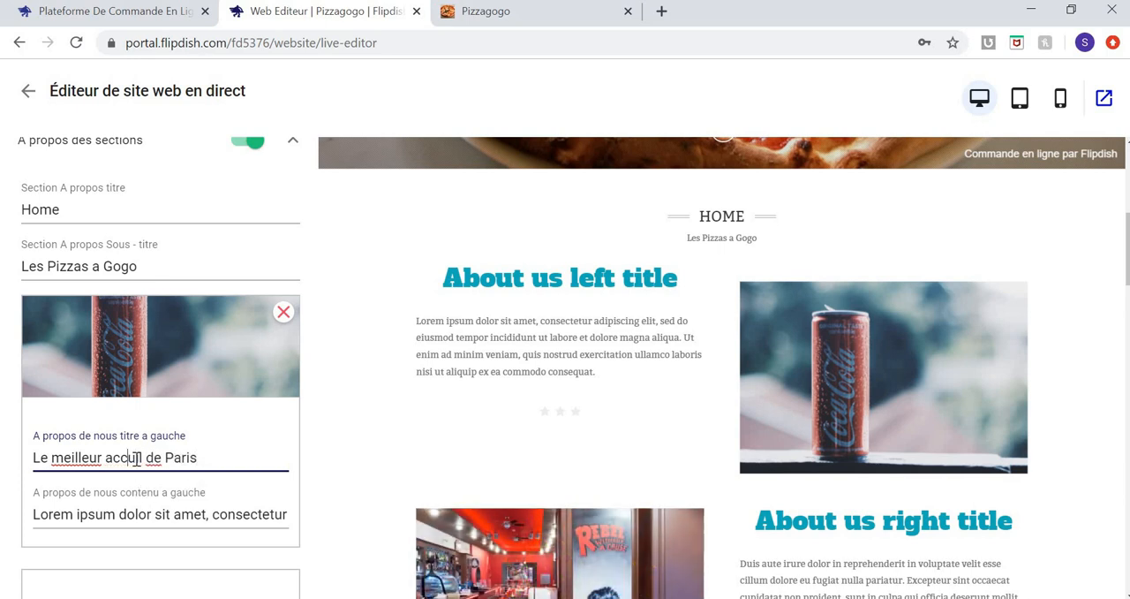
pyautogui.write('e')
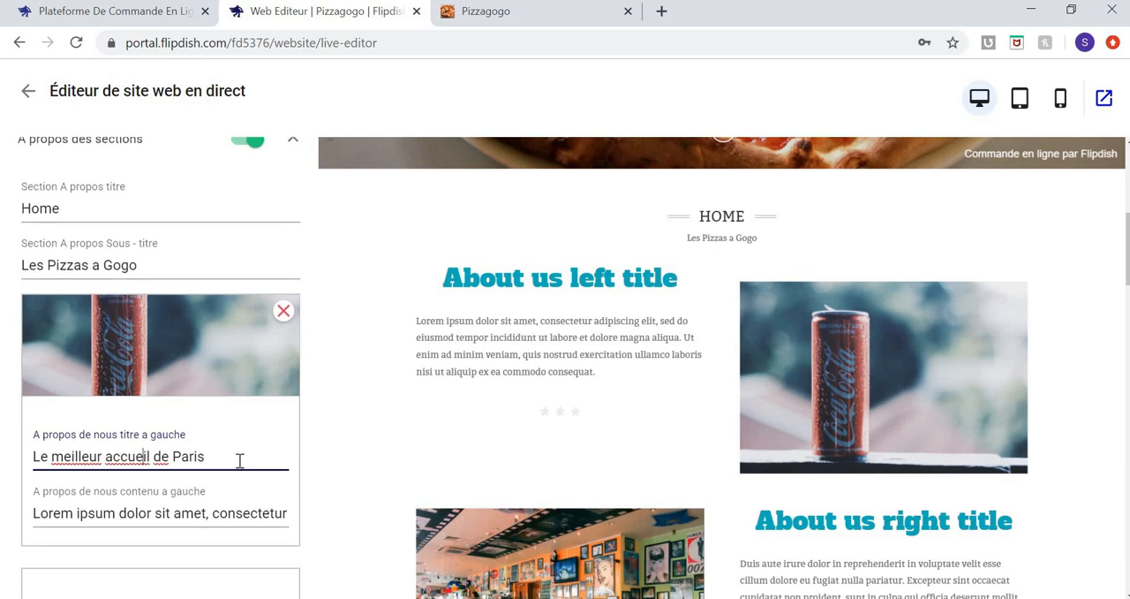
pyautogui.scroll(-3, 239, 459)
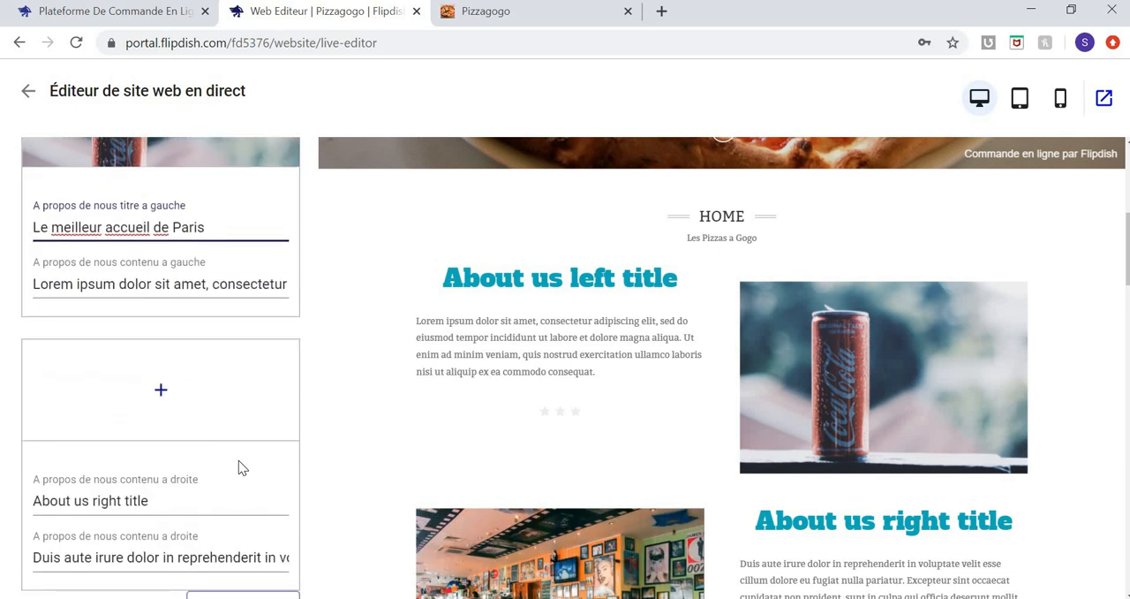
# Set the about section's left title to "la livraison qui envoie a gogo" and save the section.
pyautogui.tripleClick(28, 227)
pyautogui.write('La livraison')
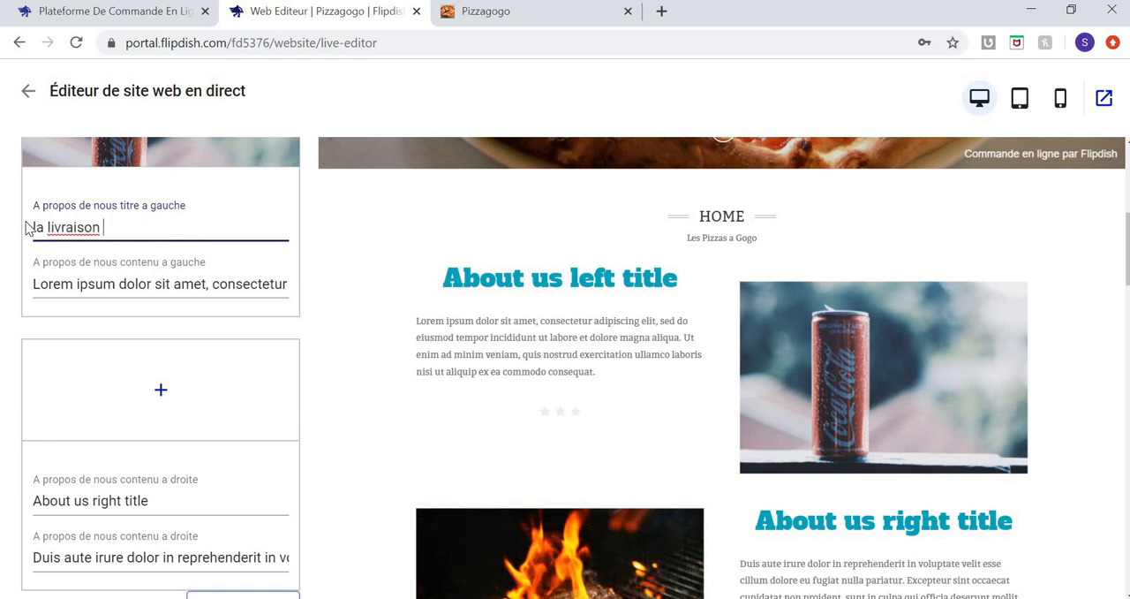
pyautogui.write('qui')
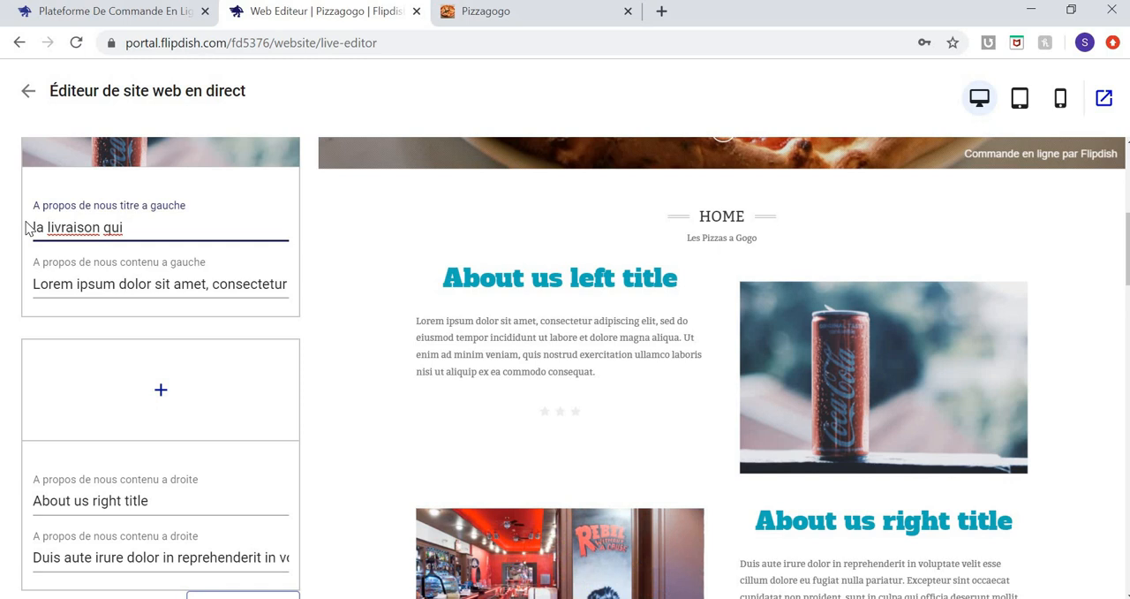
pyautogui.write(' envoie a gogo')
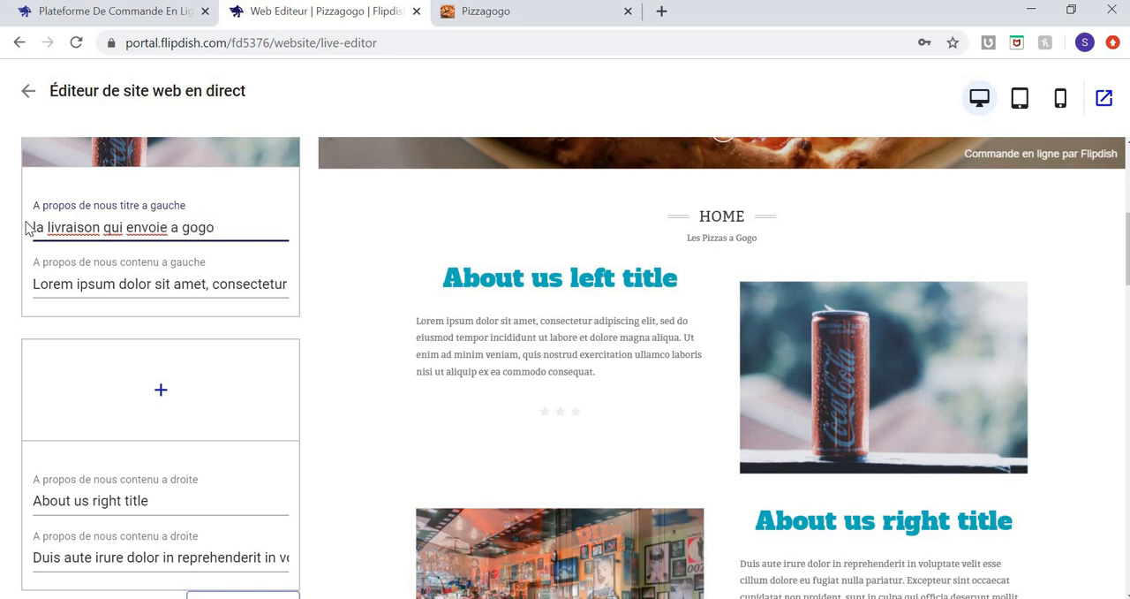
pyautogui.scroll(-2, 202, 315)
pyautogui.click(237, 422)
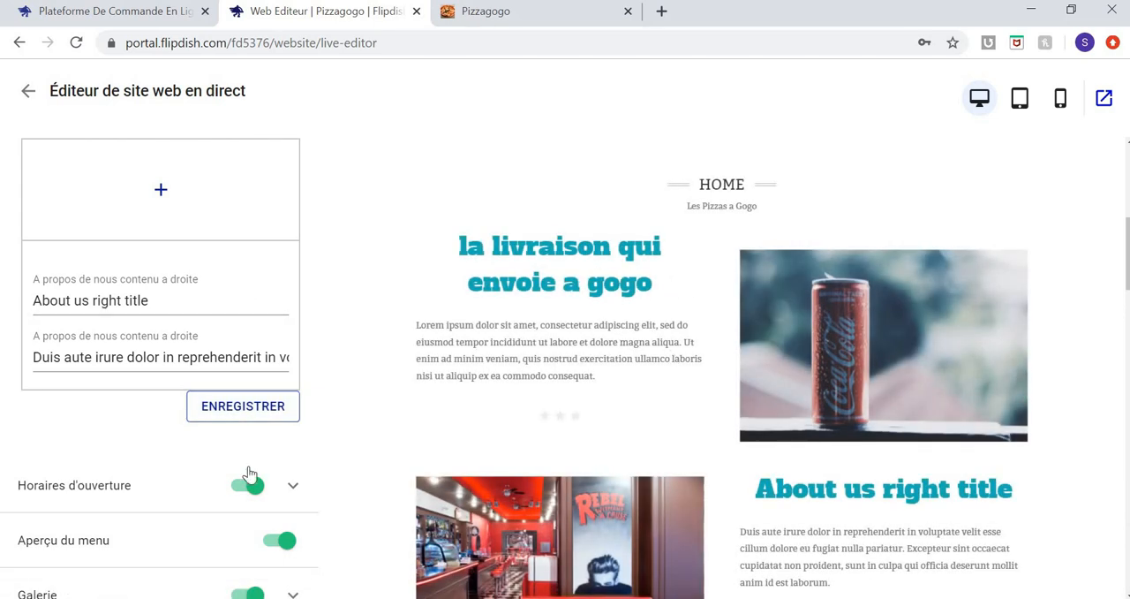
# Upload the PDR image from the Desktop to the about section's empty right-hand content block and save the section.
pyautogui.scroll(1, 161, 263)
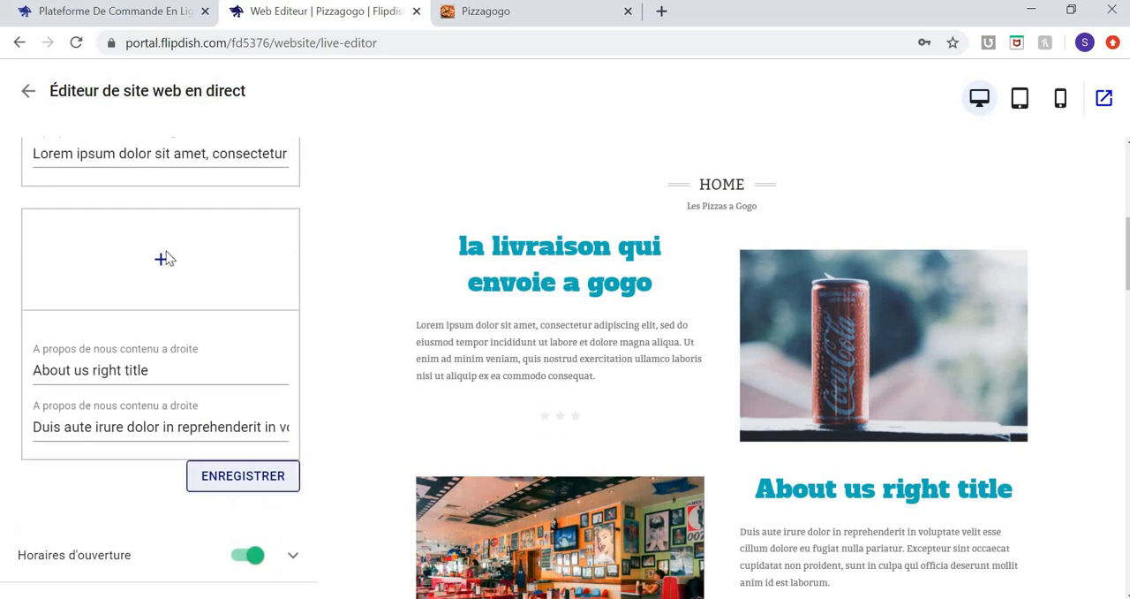
pyautogui.click(161, 262)
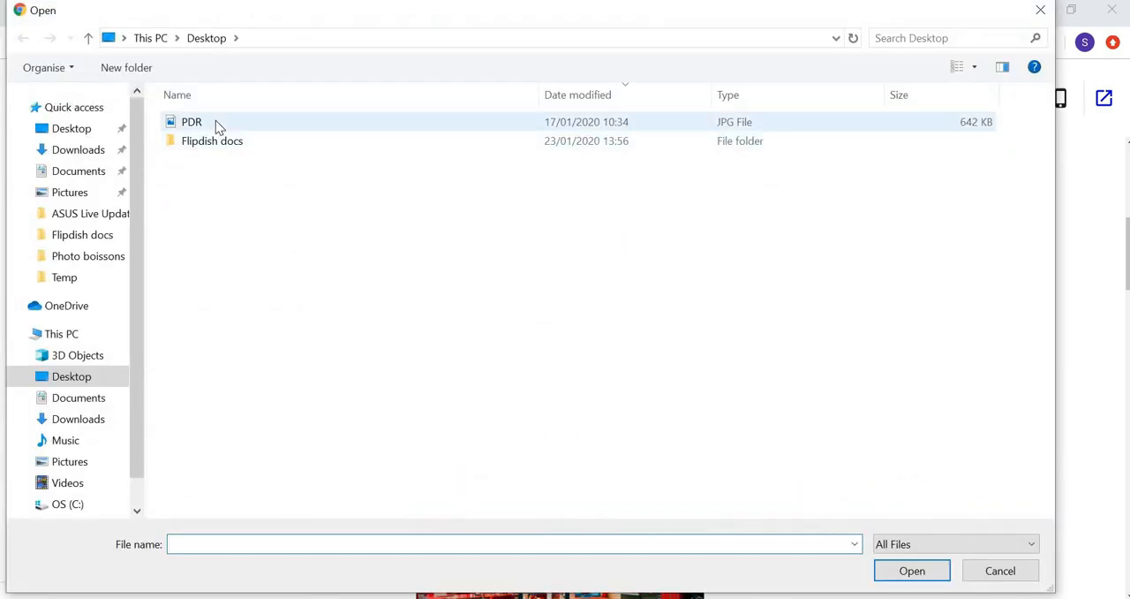
pyautogui.click(218, 124)
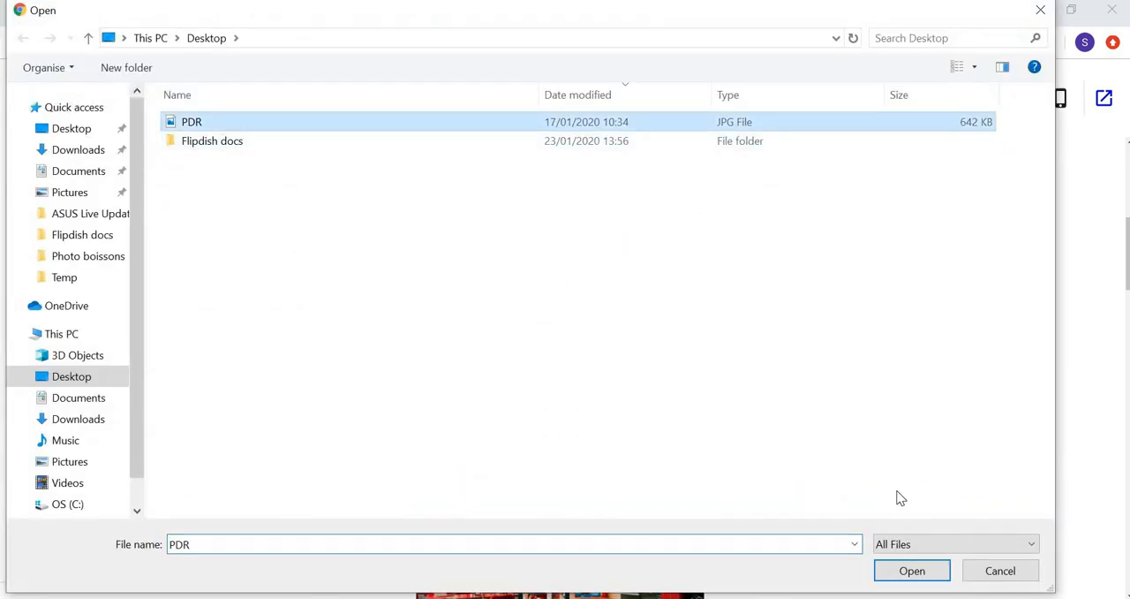
pyautogui.click(909, 571)
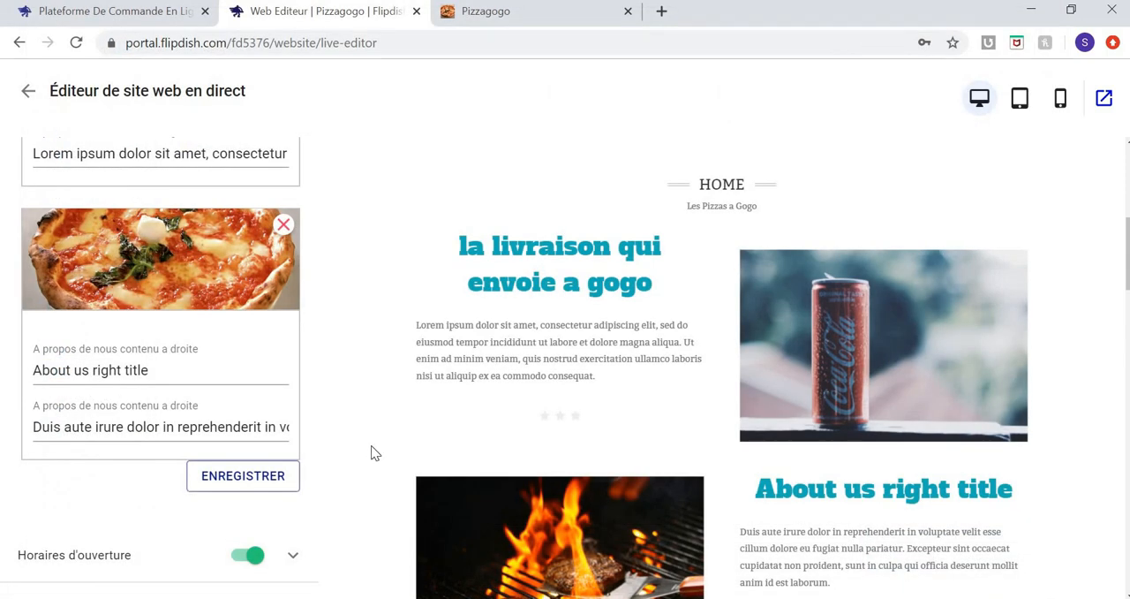
pyautogui.click(256, 481)
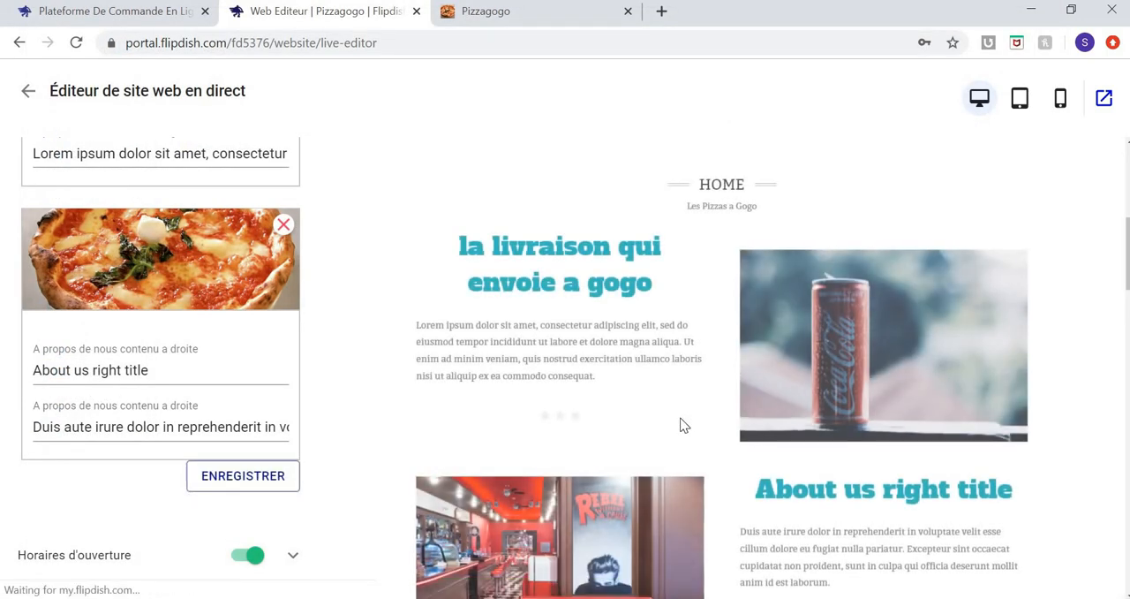
# Examine the website preview from the about section through opening hours, menu and gallery to the location map, and save the about section again.
pyautogui.scroll(-1, 680, 417)
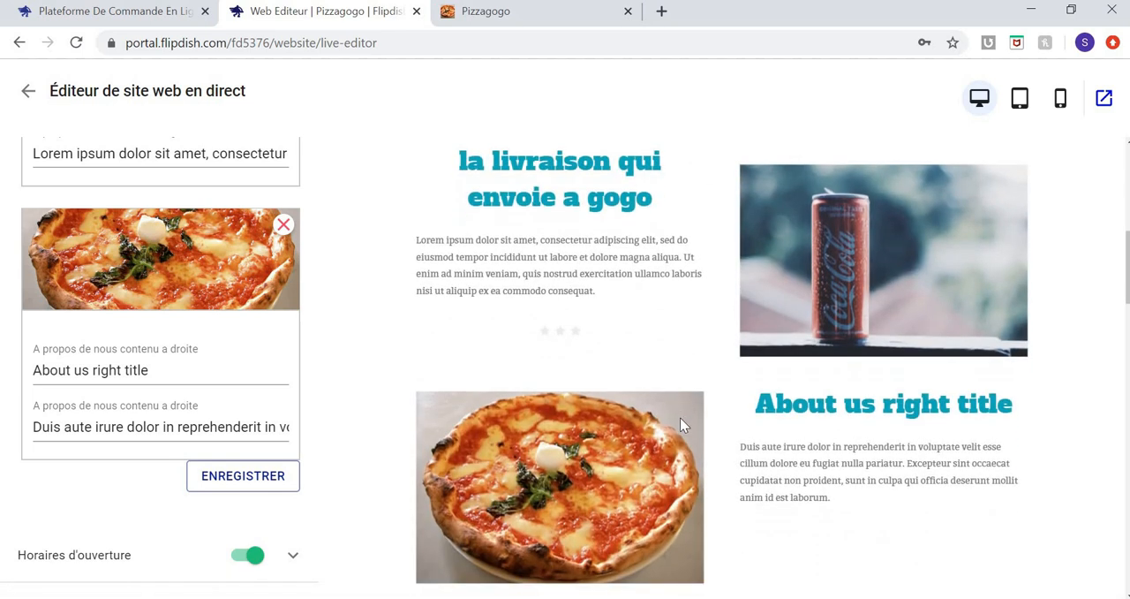
pyautogui.scroll(-3, 680, 417)
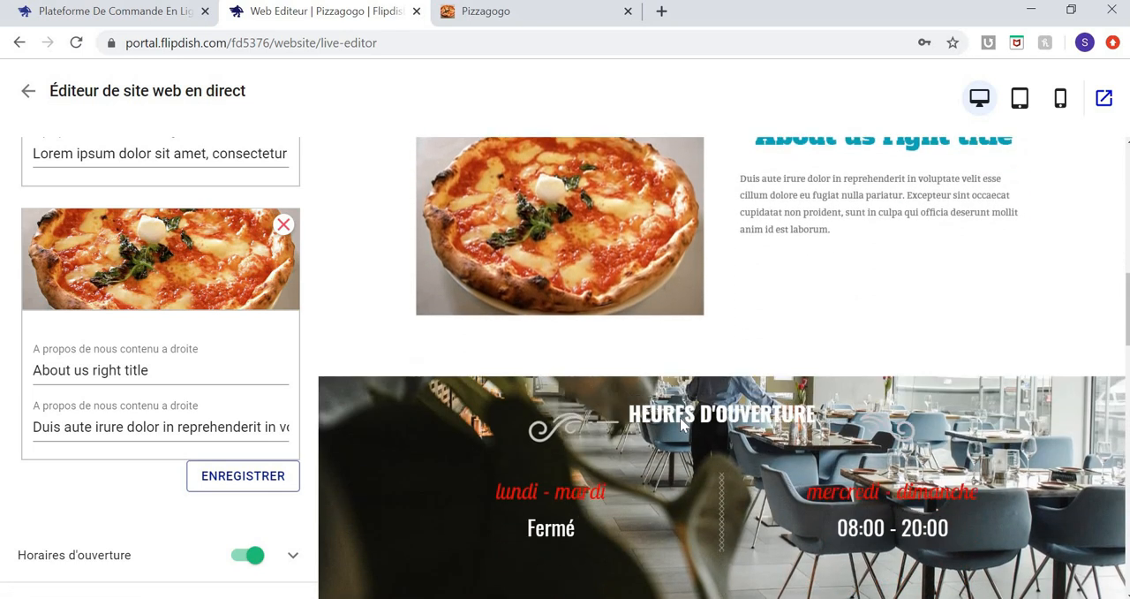
pyautogui.scroll(-2, 654, 432)
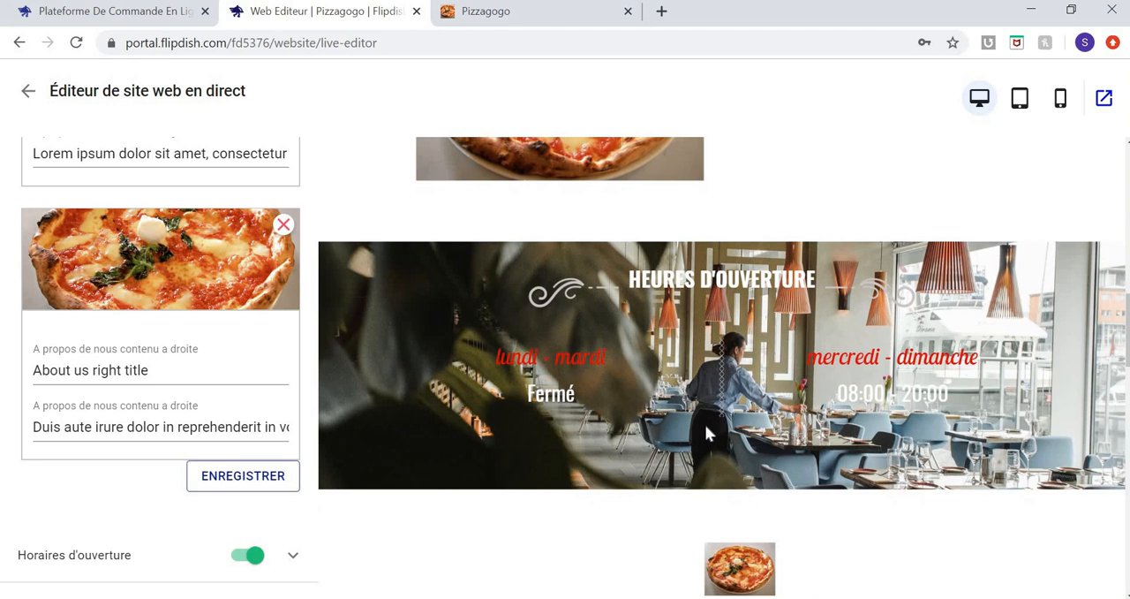
pyautogui.scroll(-3, 705, 424)
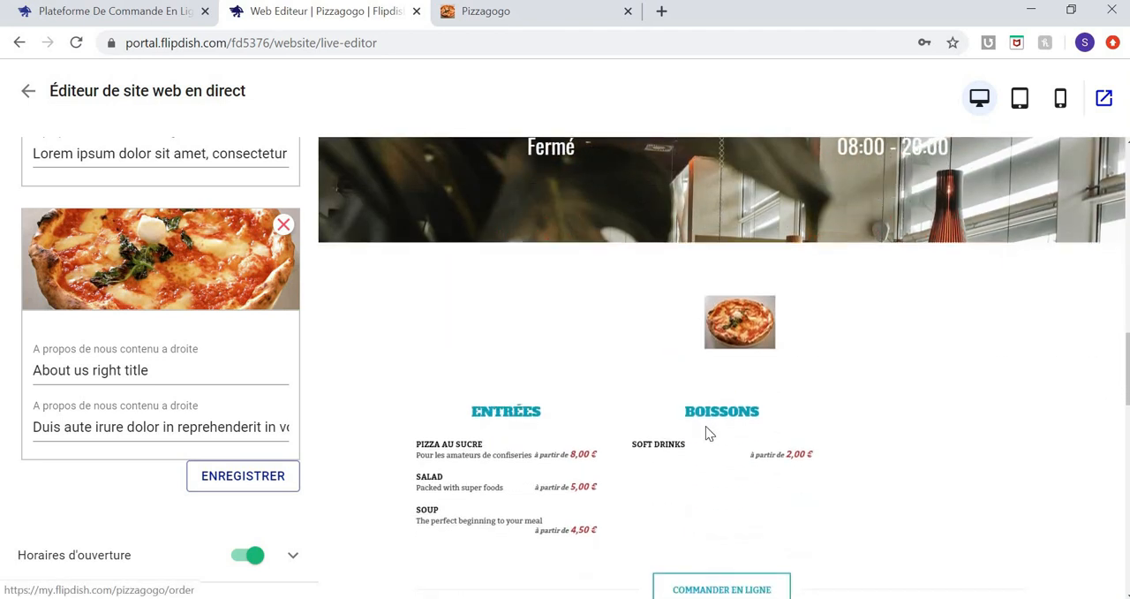
pyautogui.scroll(-1, 706, 427)
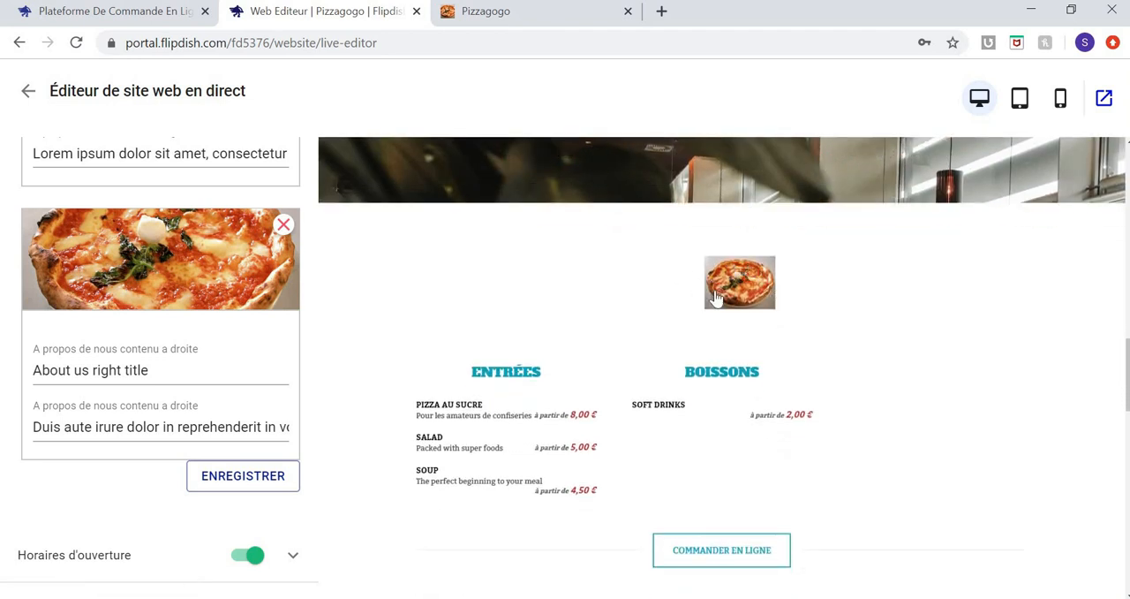
pyautogui.scroll(-2, 714, 292)
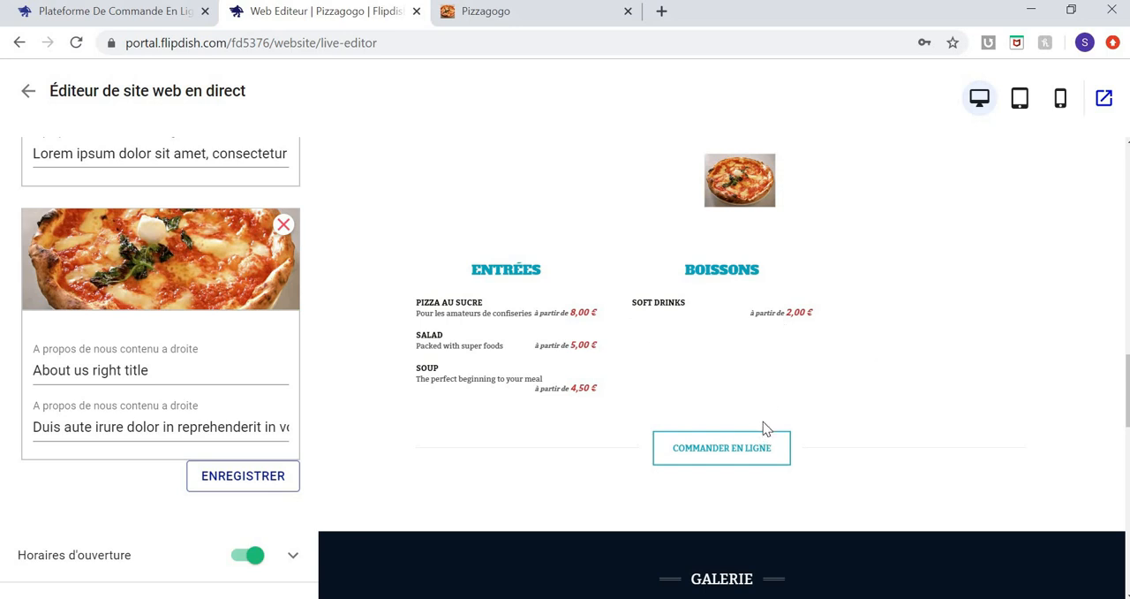
pyautogui.scroll(-5, 763, 421)
pyautogui.scroll(-6, 763, 429)
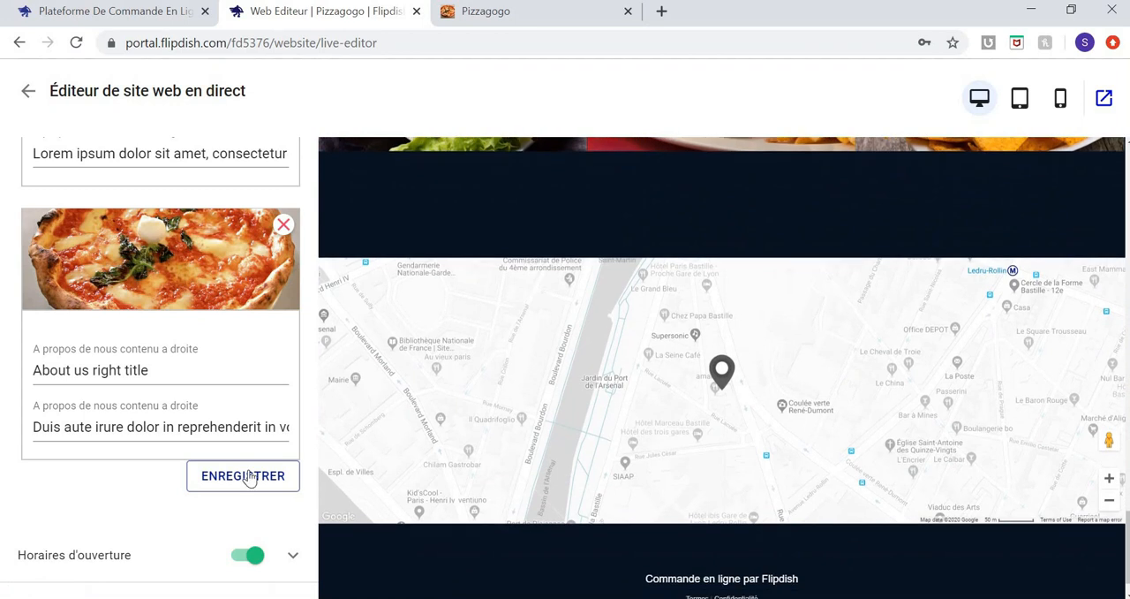
pyautogui.click(253, 475)
pyautogui.scroll(-3, 253, 471)
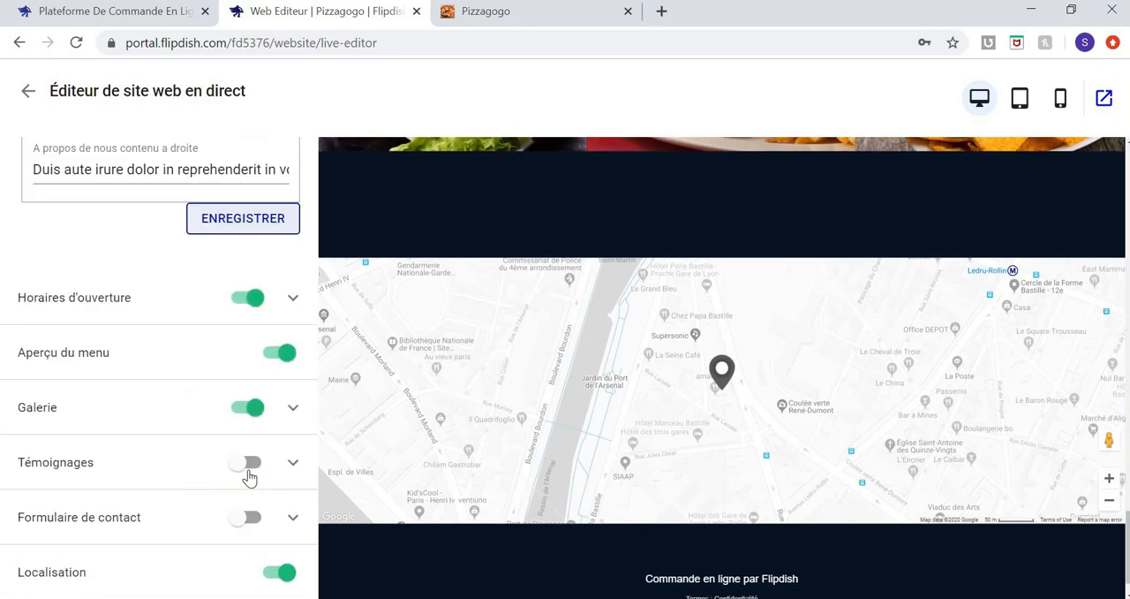
# Review the gallery section's images and their place in the website preview, then collapse the section.
pyautogui.click(293, 407)
pyautogui.scroll(-2, 197, 329)
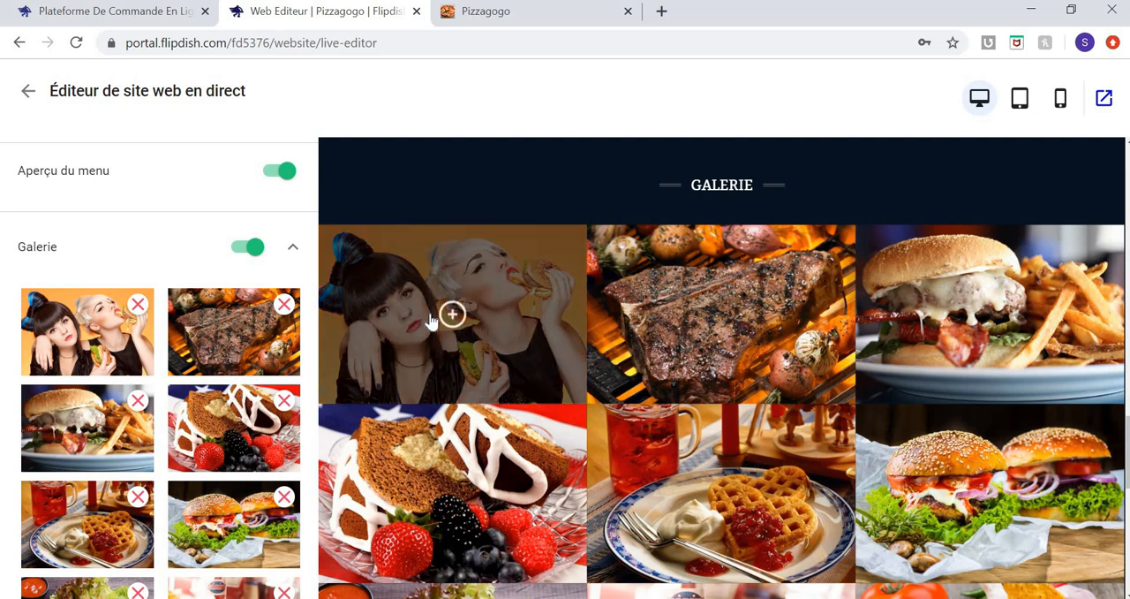
pyautogui.scroll(-2, 425, 320)
pyautogui.scroll(-5, 430, 319)
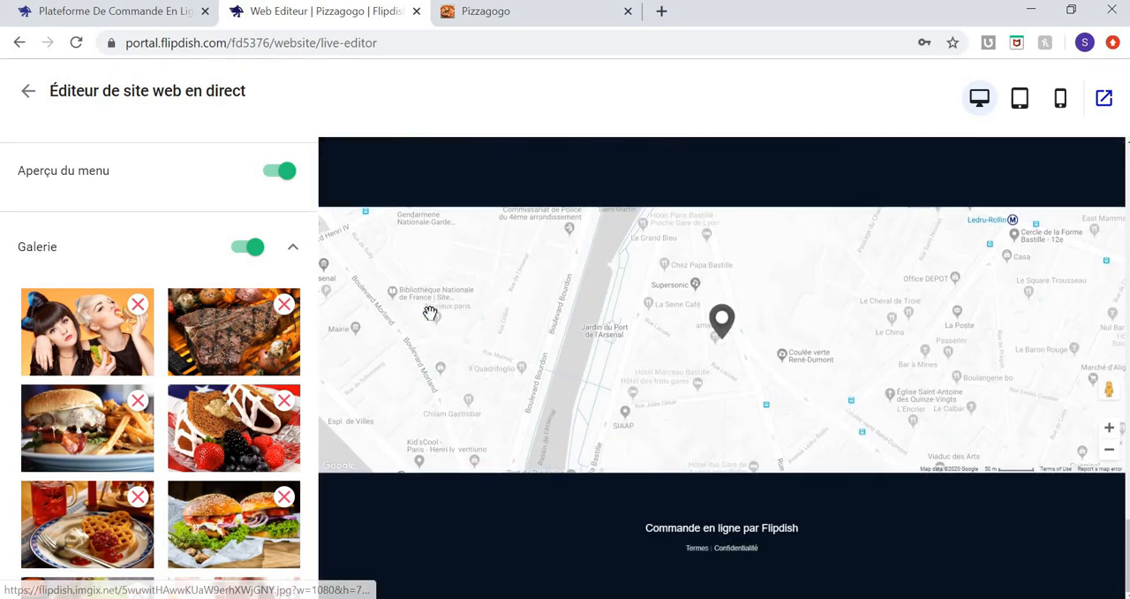
pyautogui.click(295, 250)
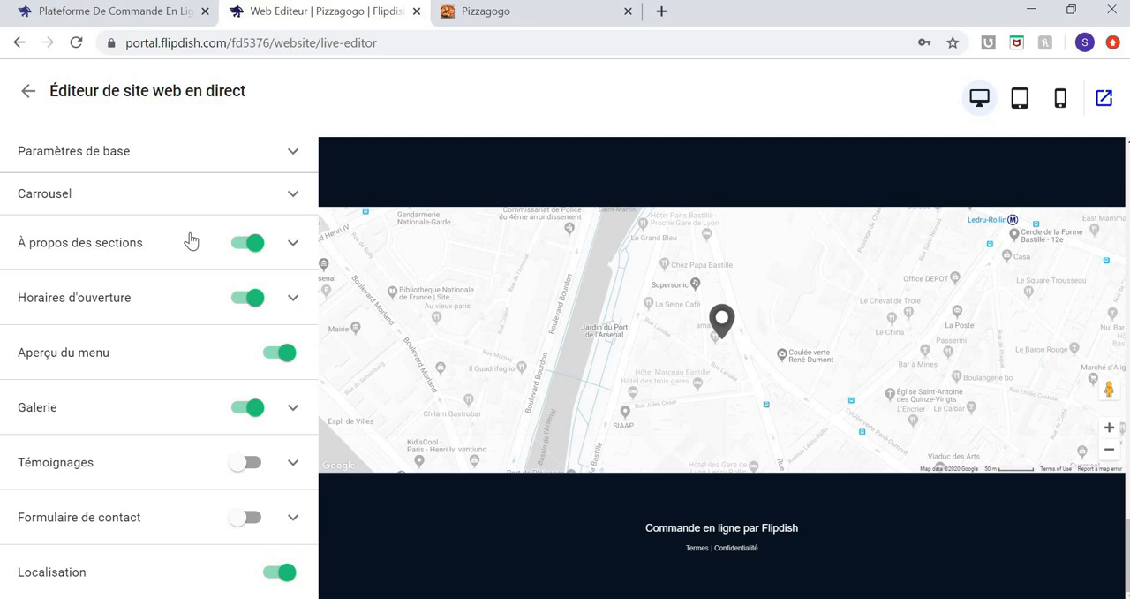
pyautogui.scroll(1, 191, 240)
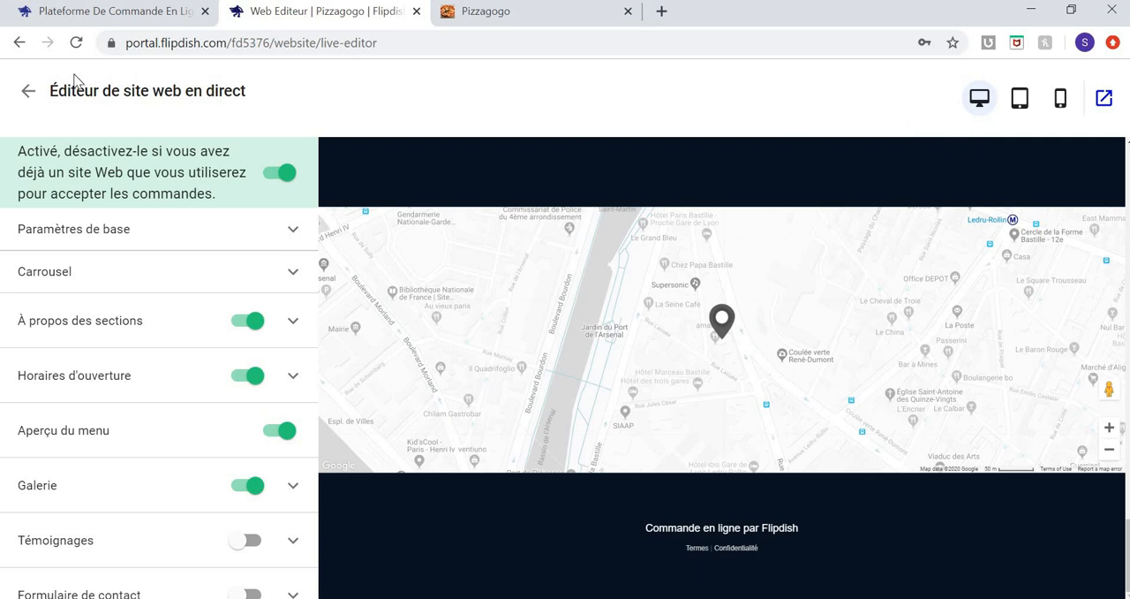
# Leave the live website editor and view the web integration code for embedding ordering in an existing site.
pyautogui.click(32, 91)
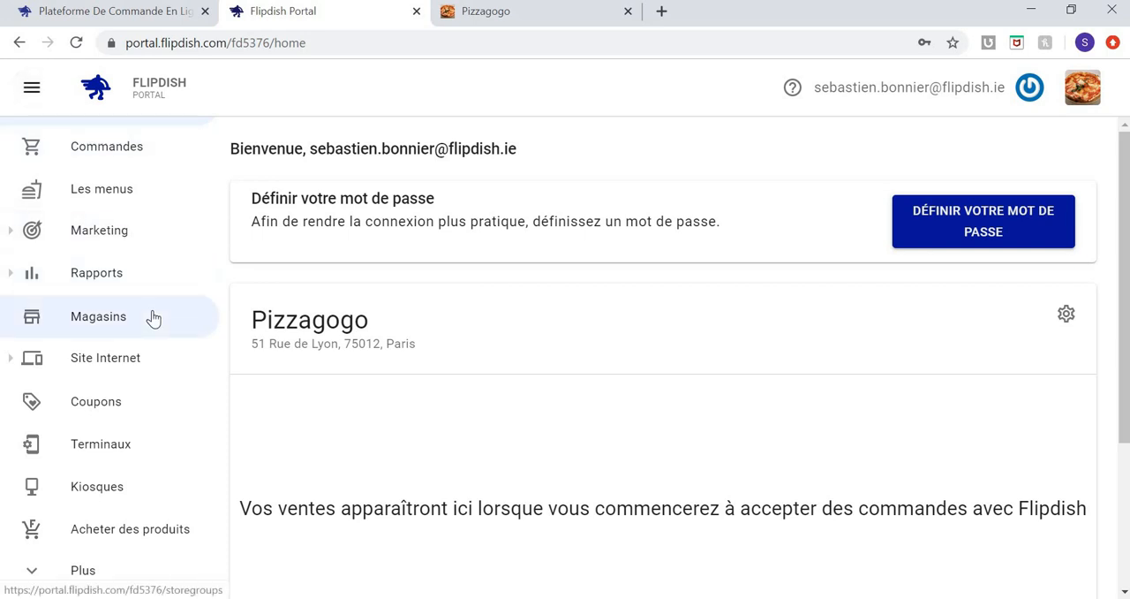
pyautogui.click(11, 361)
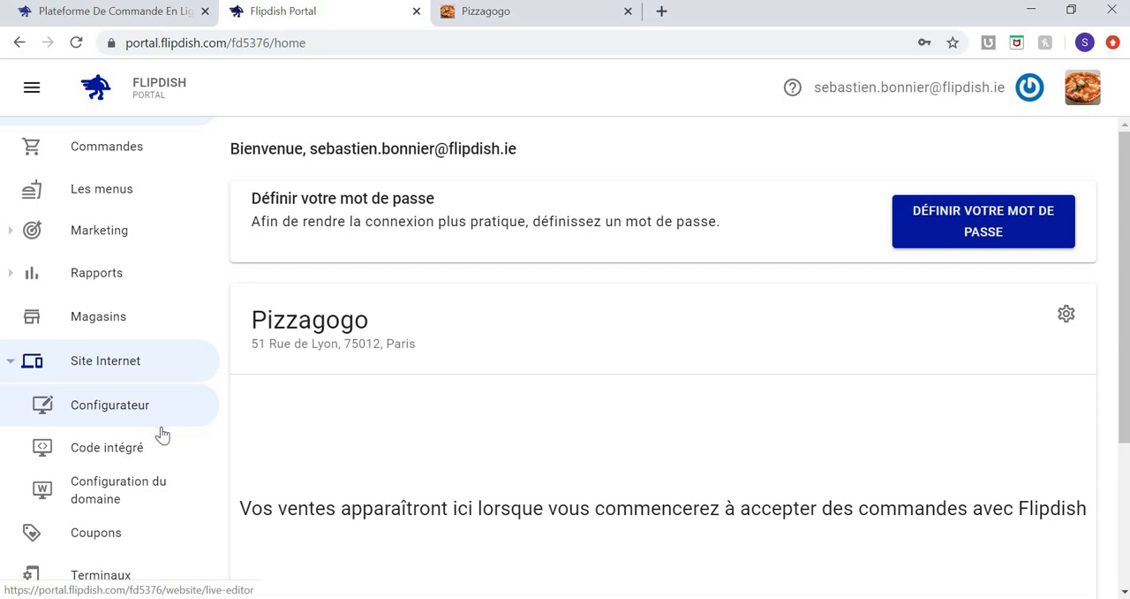
pyautogui.click(145, 455)
pyautogui.moveTo(532, 363)
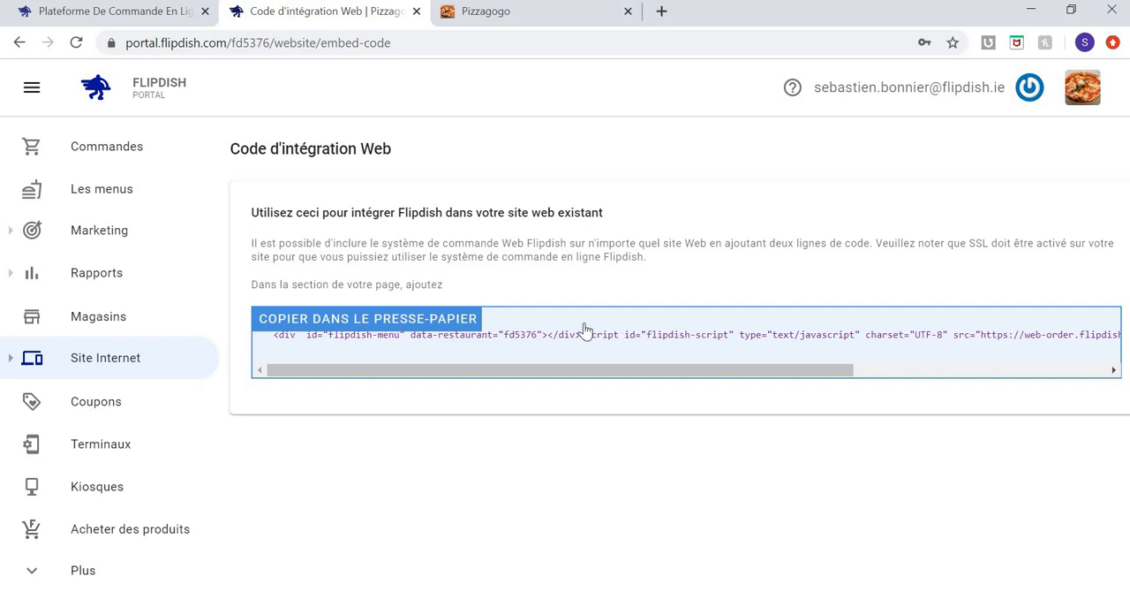
# Go to the website's domain configuration, open the restaurant's current website link, and close the older Pizzagogo tab.
pyautogui.click(184, 373)
pyautogui.click(140, 492)
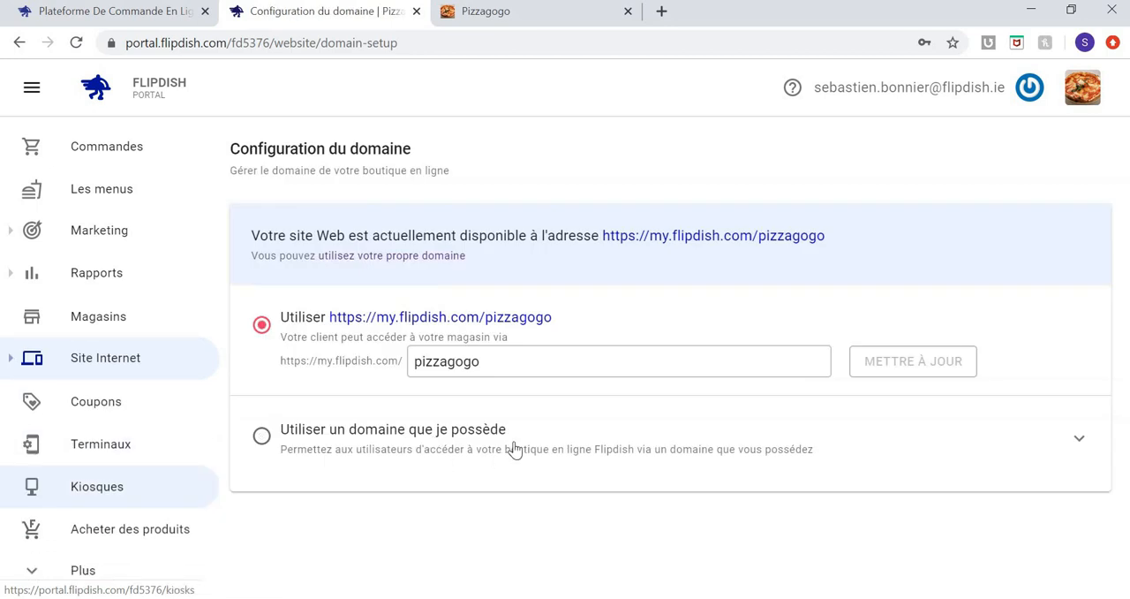
pyautogui.click(516, 361)
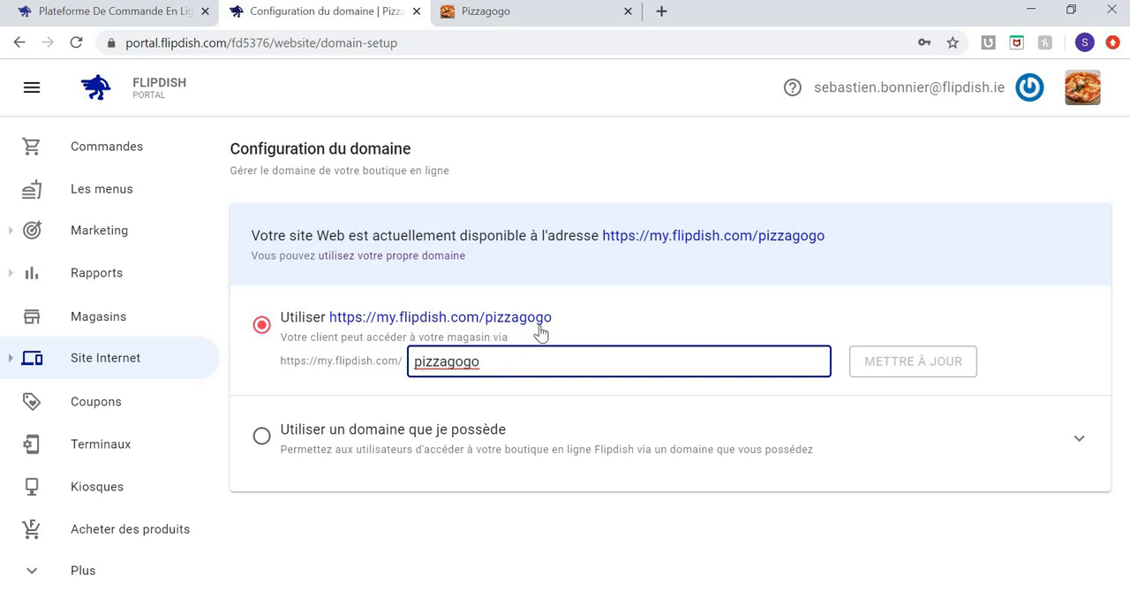
pyautogui.click(682, 237)
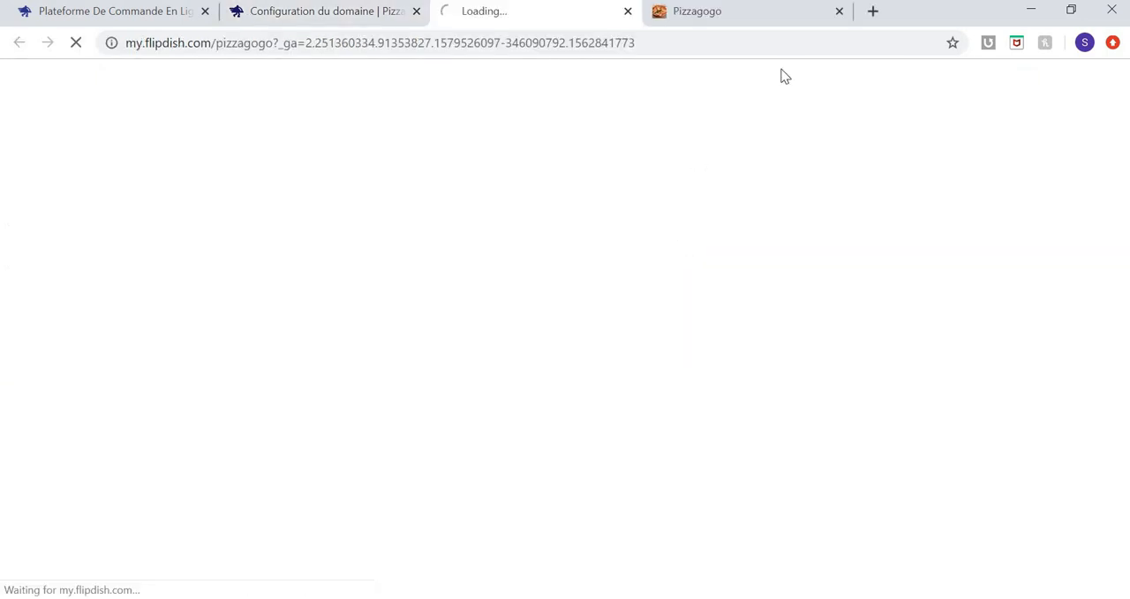
pyautogui.click(840, 11)
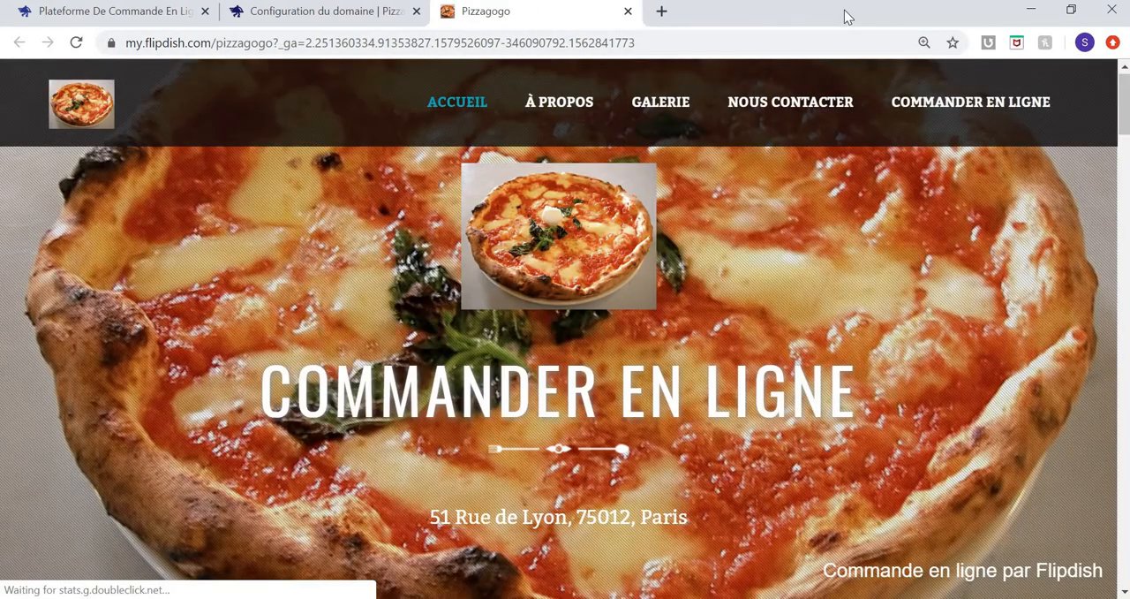
pyautogui.click(230, 46)
pyautogui.click(303, 44)
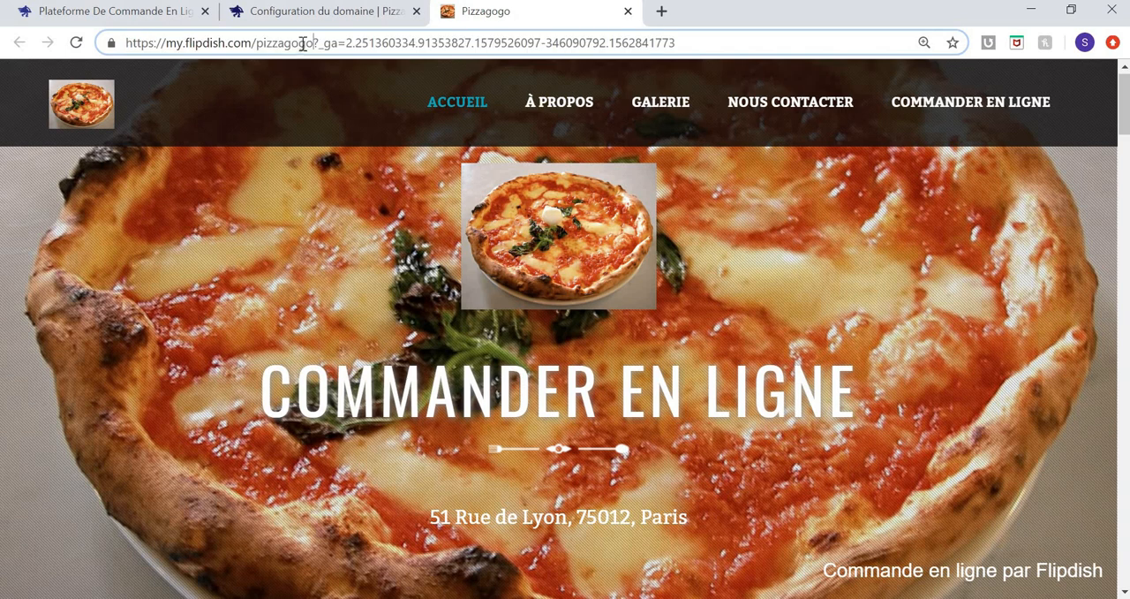
pyautogui.hotkey('shift', 'Home')
pyautogui.hotkey('ctrl', 'c')
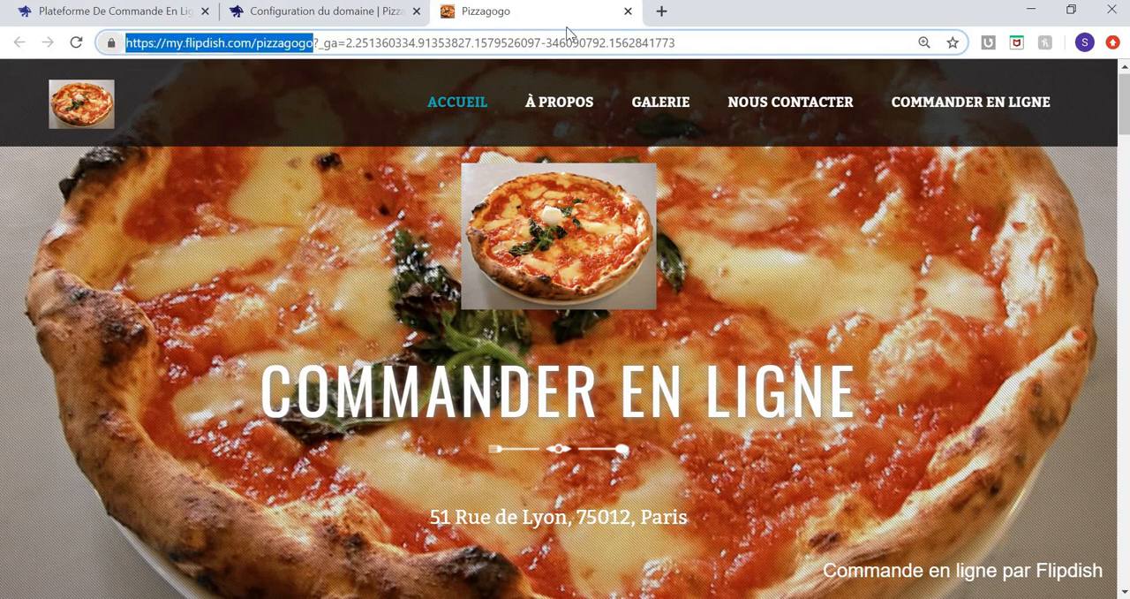
pyautogui.click(627, 12)
pyautogui.click(457, 14)
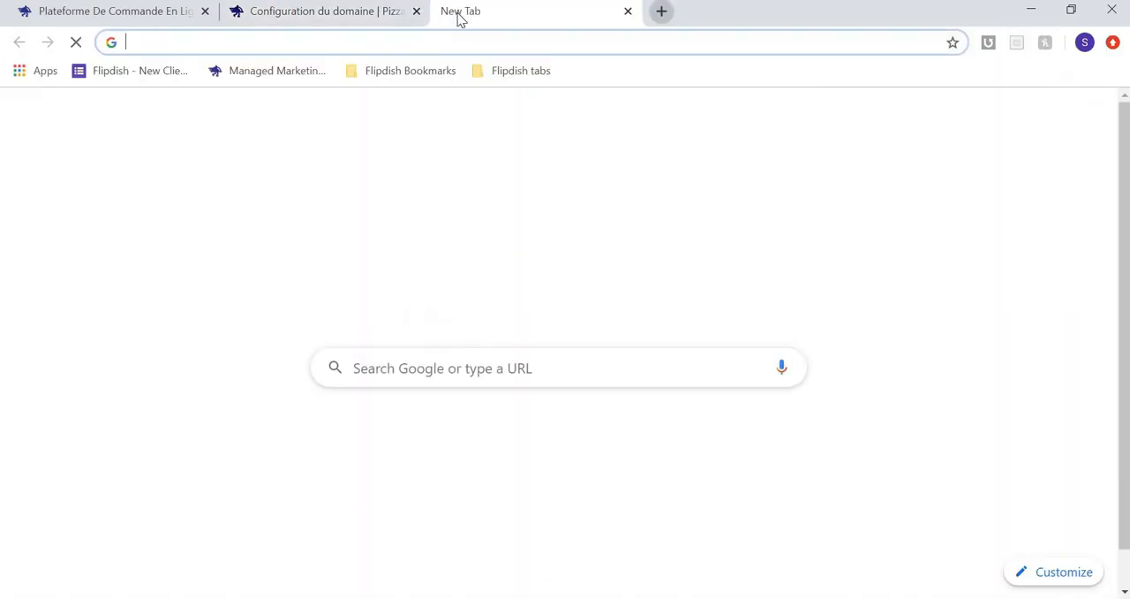
pyautogui.hotkey('ctrl', 'v')
pyautogui.press('Return')
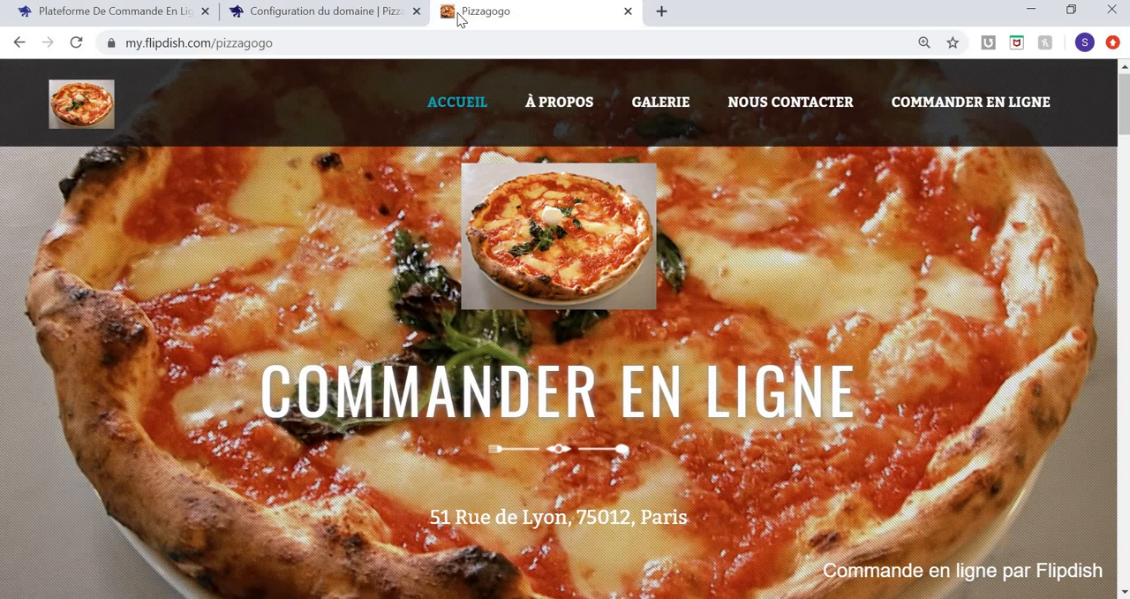
# Return to the domain configuration, choose to use an owned domain, and add "pizzagogo.fr" as the website's domain.
pyautogui.click(339, 16)
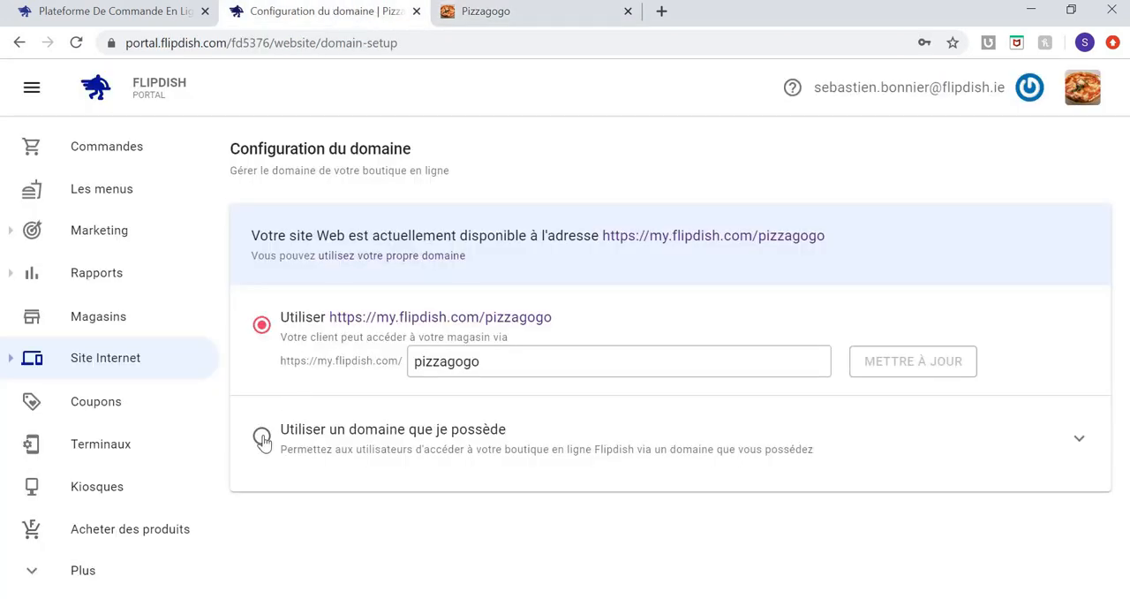
pyautogui.click(263, 439)
pyautogui.click(1081, 441)
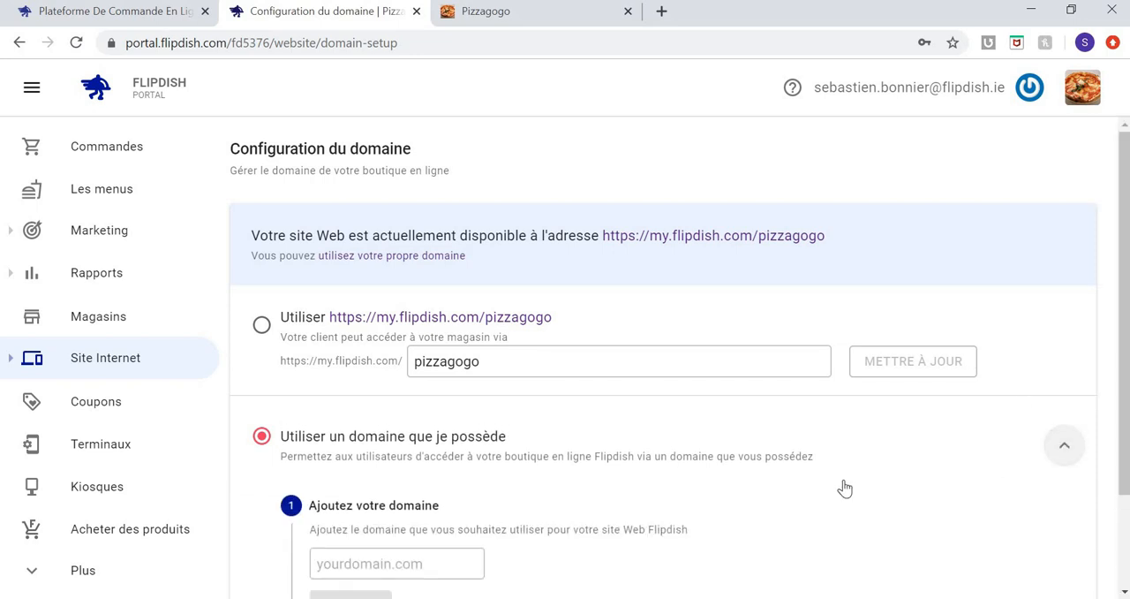
pyautogui.scroll(-2, 706, 481)
pyautogui.click(409, 442)
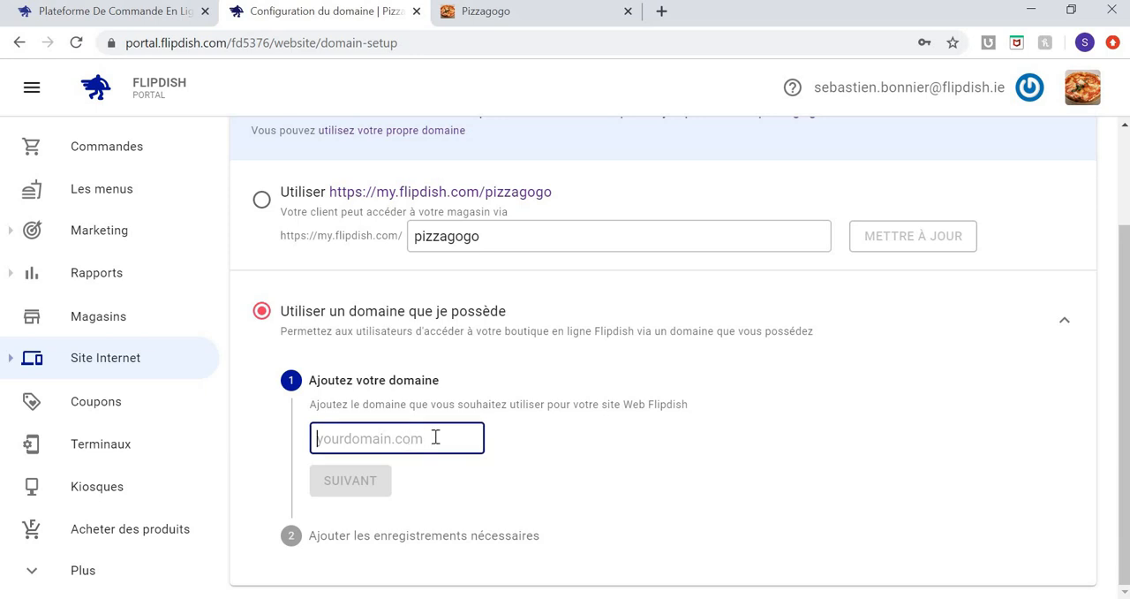
pyautogui.write('pizzag')
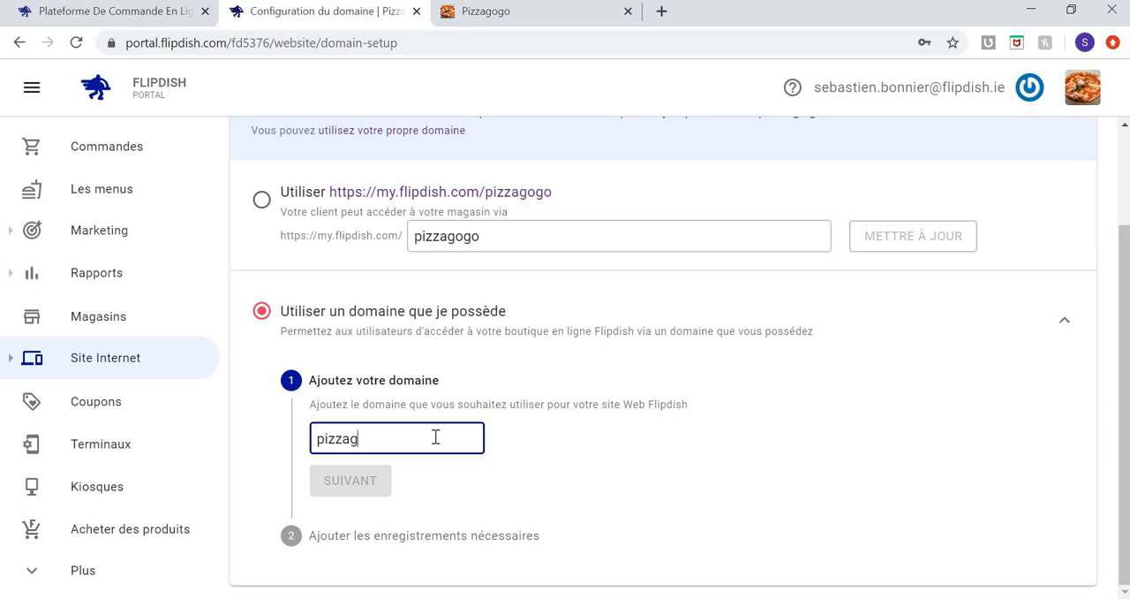
pyautogui.write('ogo.fr')
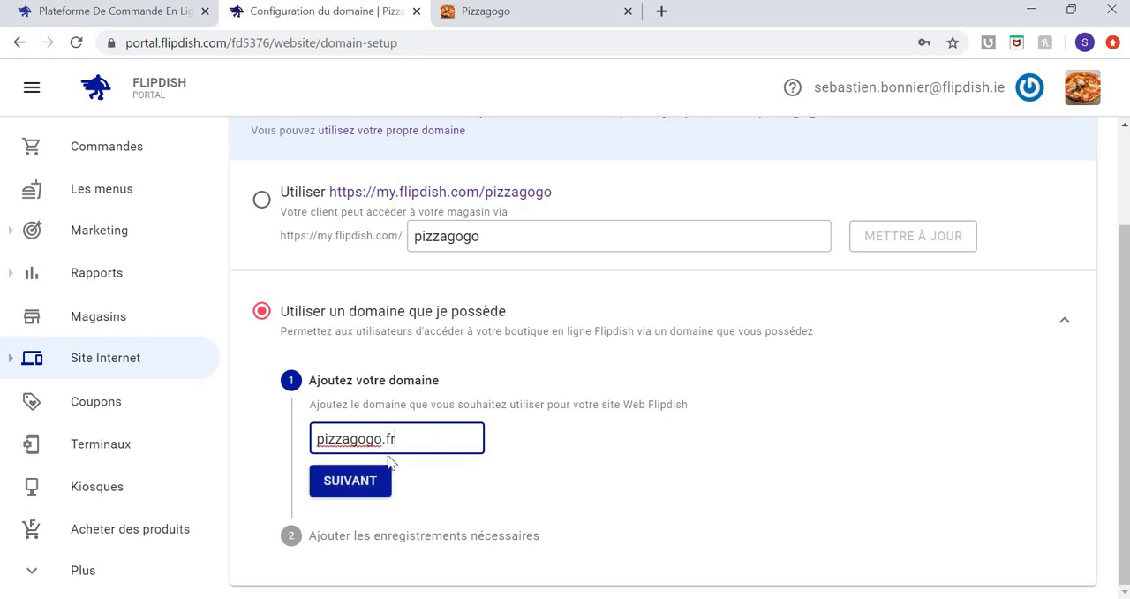
pyautogui.click(354, 486)
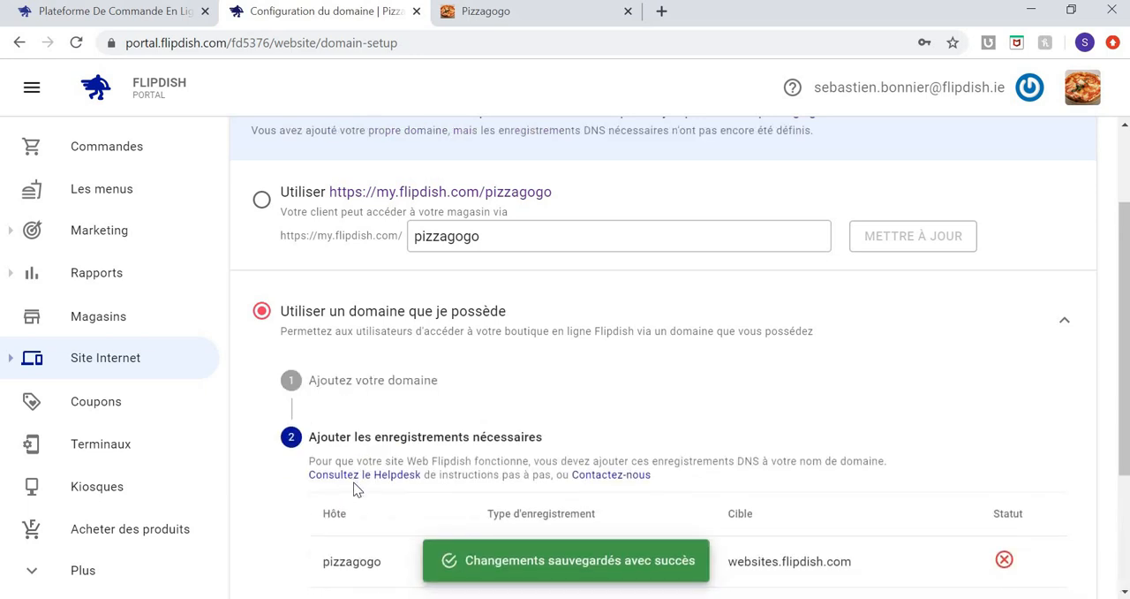
# Review the required DNS records for the added domain and reselect the my.flipdish.com/pizzagogo address option.
pyautogui.scroll(-2, 354, 489)
pyautogui.scroll(-1, 355, 489)
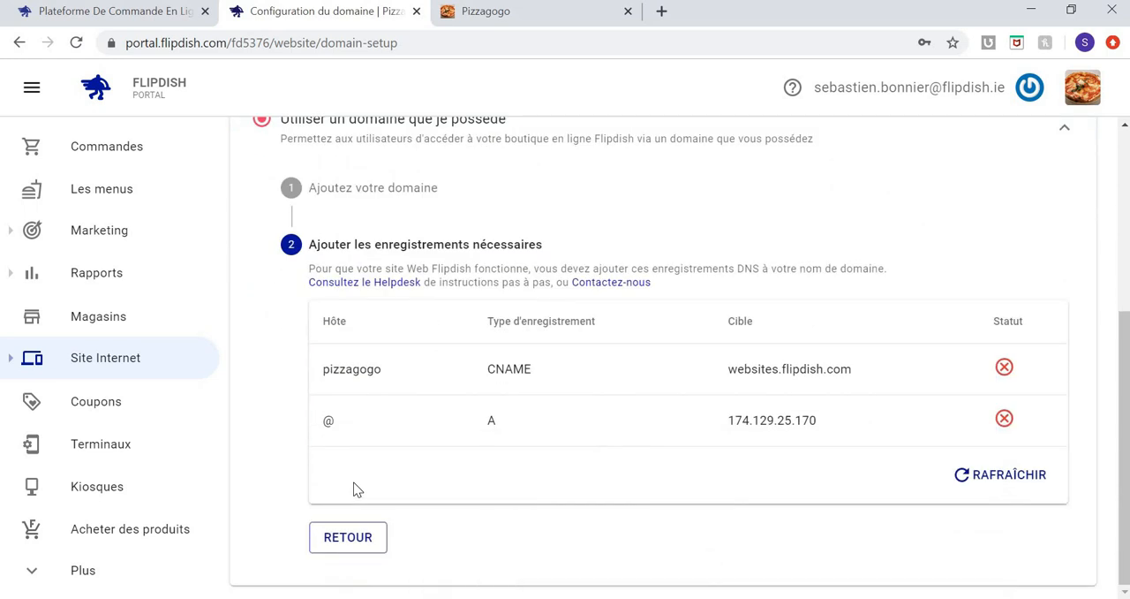
pyautogui.scroll(4, 354, 487)
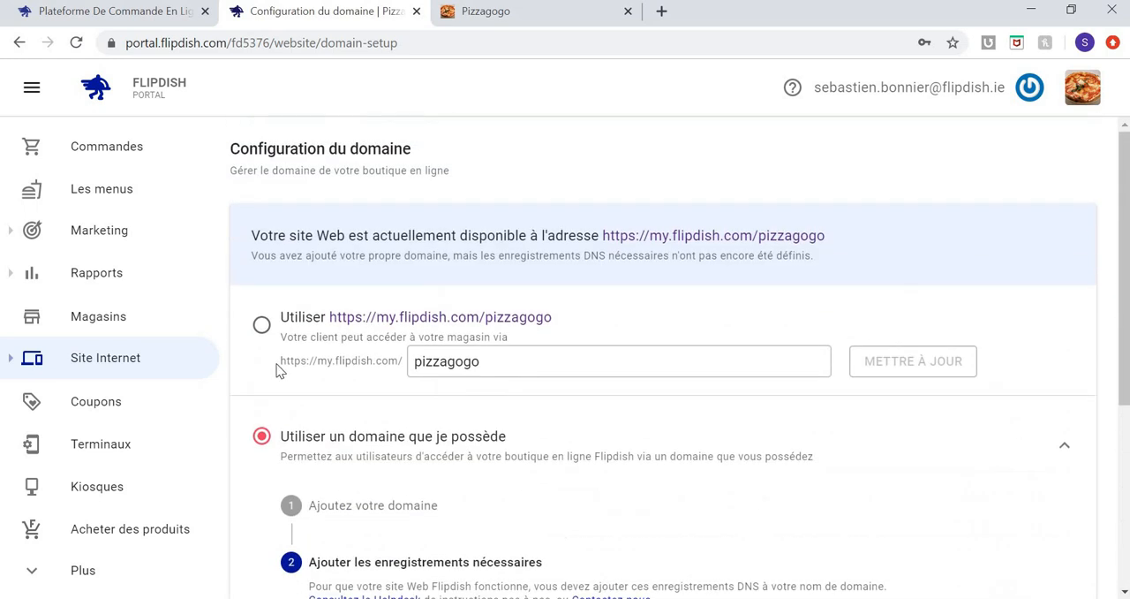
pyautogui.click(264, 333)
pyautogui.scroll(-4, 720, 345)
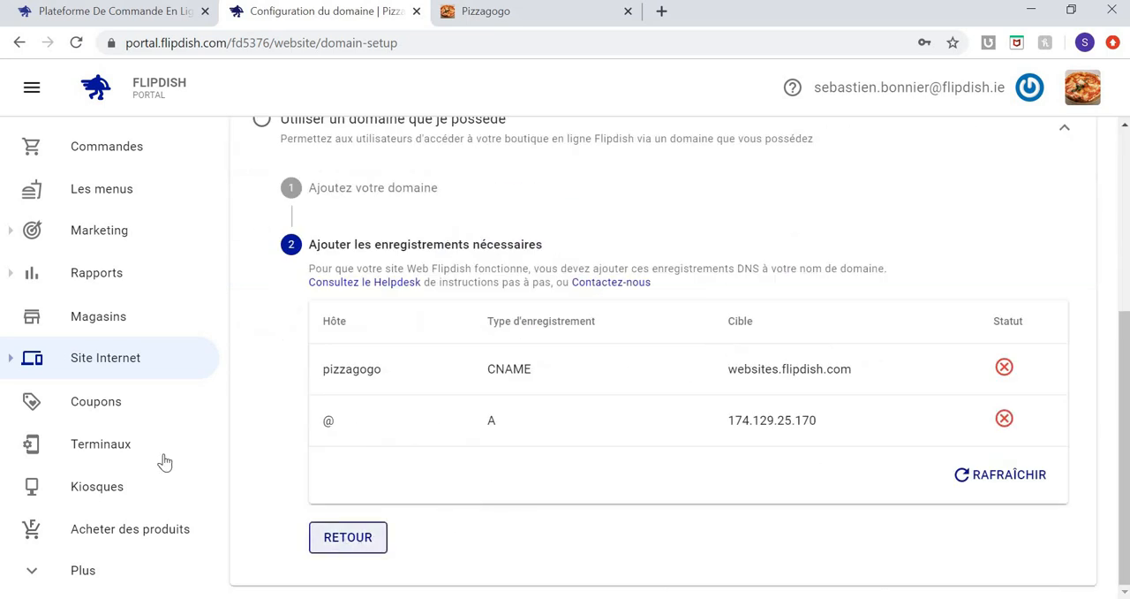
# Start a new percentage-discount coupon and review its code, description, discount, validity and usage settings.
pyautogui.click(114, 418)
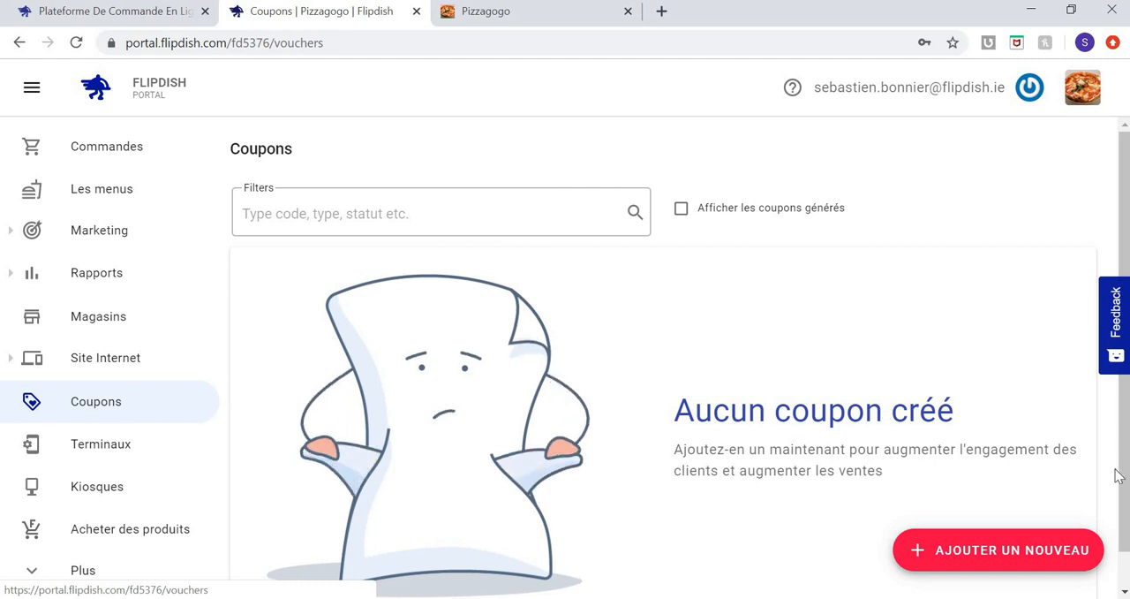
pyautogui.click(1002, 552)
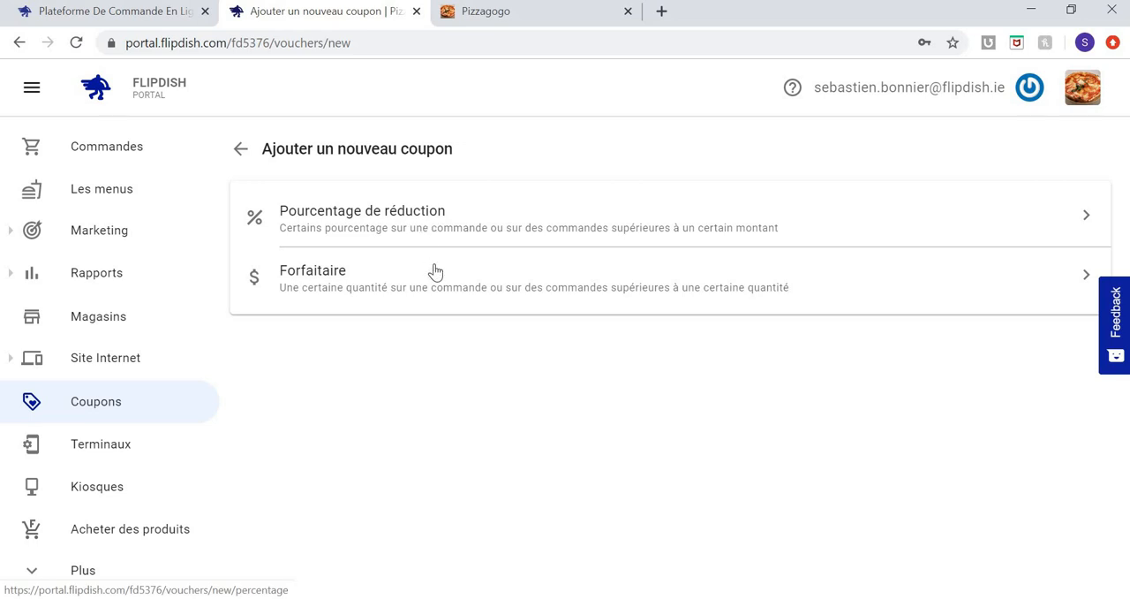
pyautogui.click(469, 230)
pyautogui.scroll(-2, 434, 386)
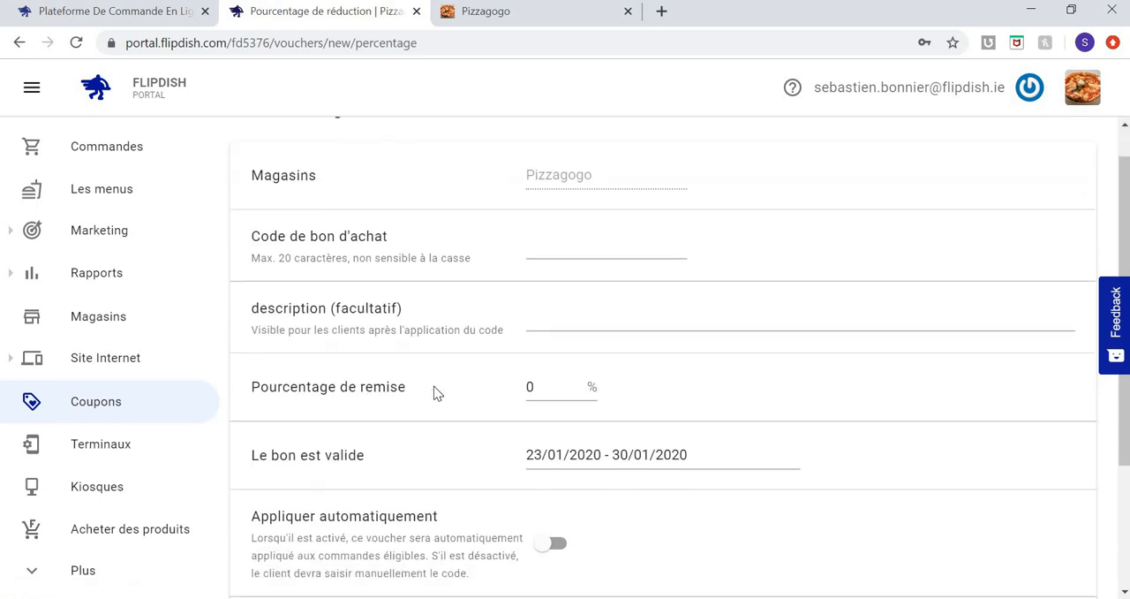
pyautogui.scroll(-1, 433, 389)
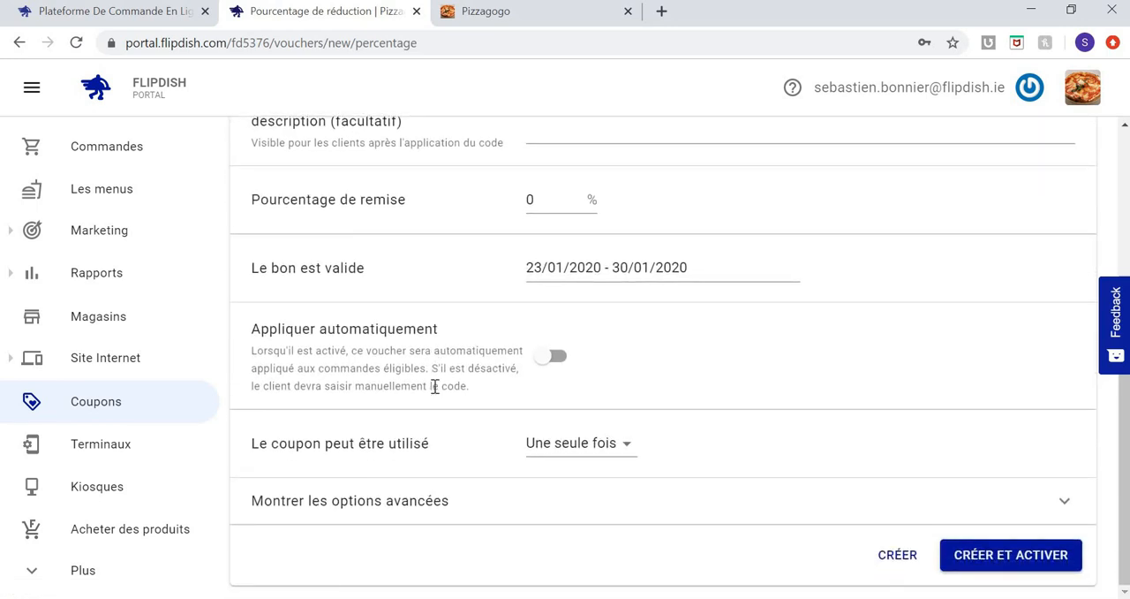
pyautogui.scroll(2, 434, 386)
pyautogui.scroll(-2, 434, 391)
# Expand the coupon's advanced options and review the priority, minimum order, delivery fee and order type settings.
pyautogui.click(389, 501)
pyautogui.scroll(-3, 388, 508)
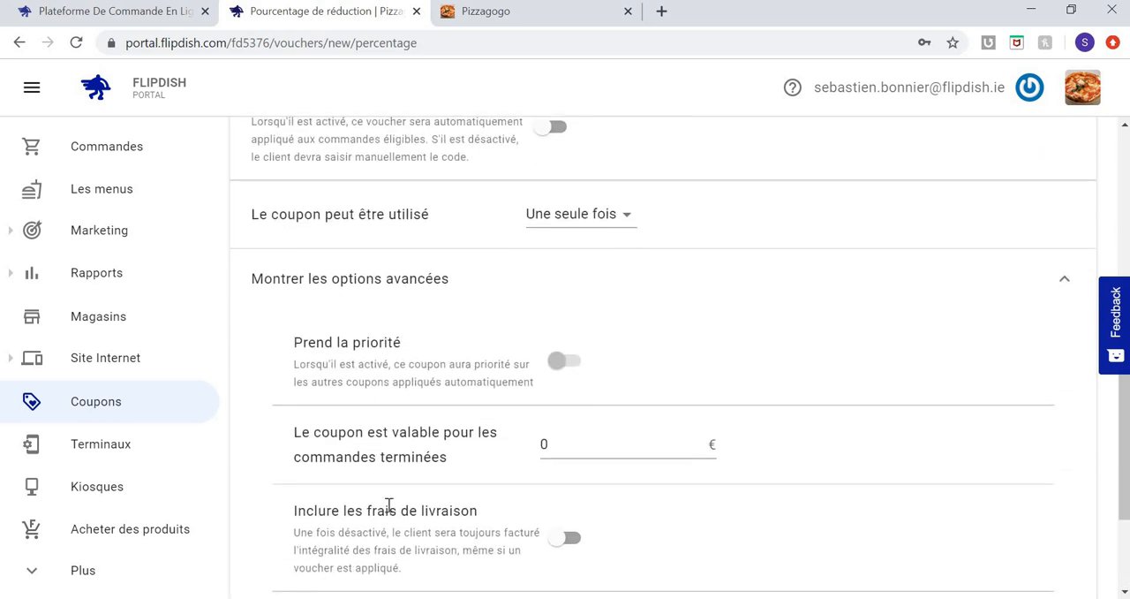
pyautogui.scroll(-2, 389, 508)
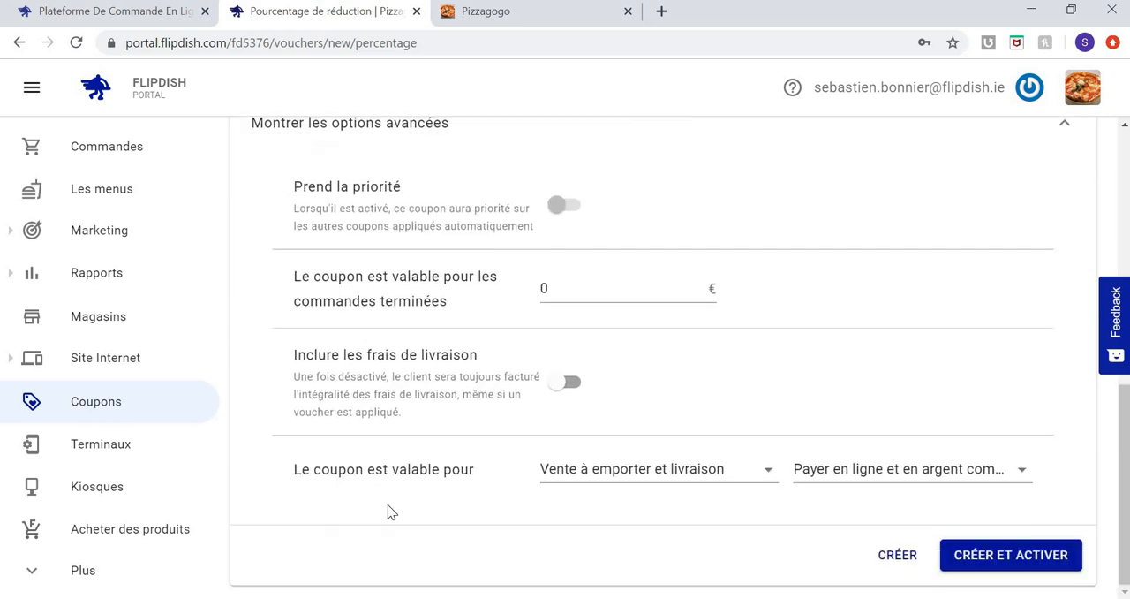
# Open the restaurant's terminals page.
pyautogui.click(128, 457)
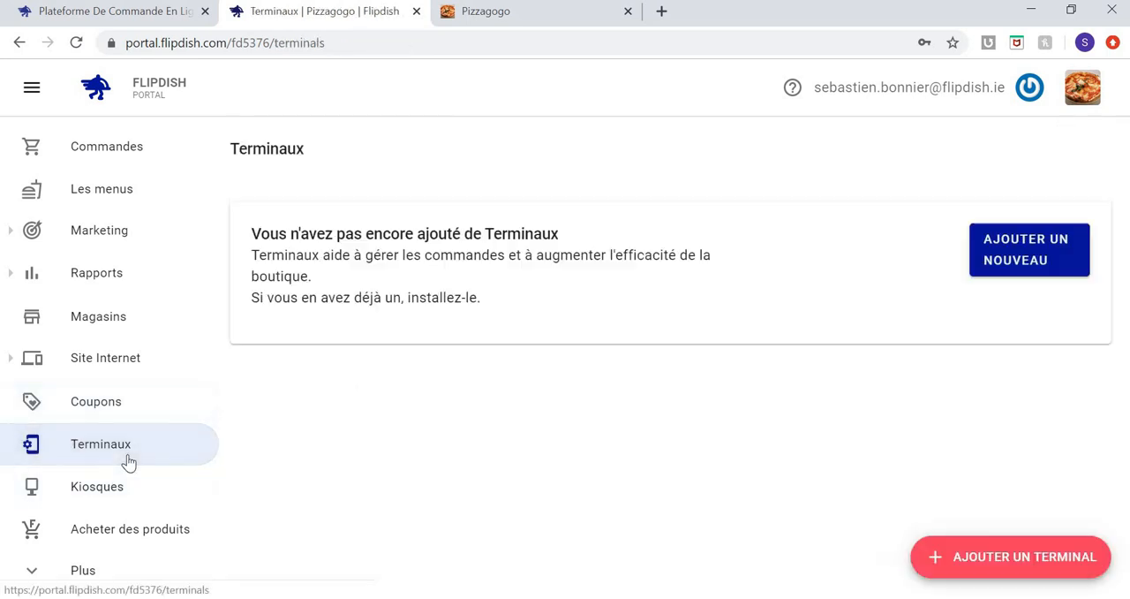
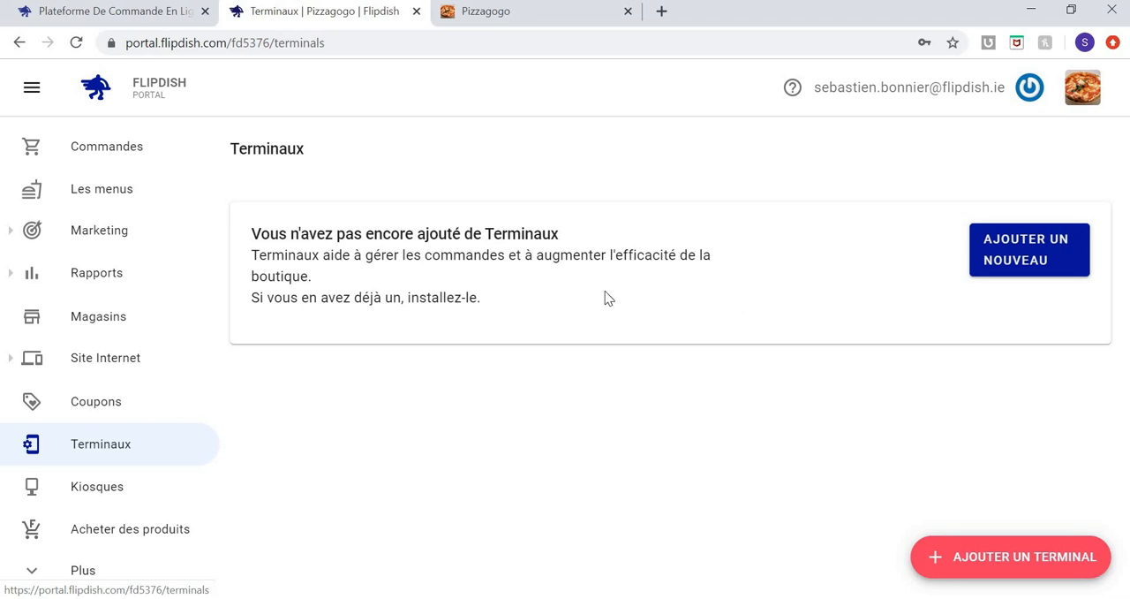
# Look over the restaurant's orders page, its terminals page and its list of menus.
pyautogui.click(132, 163)
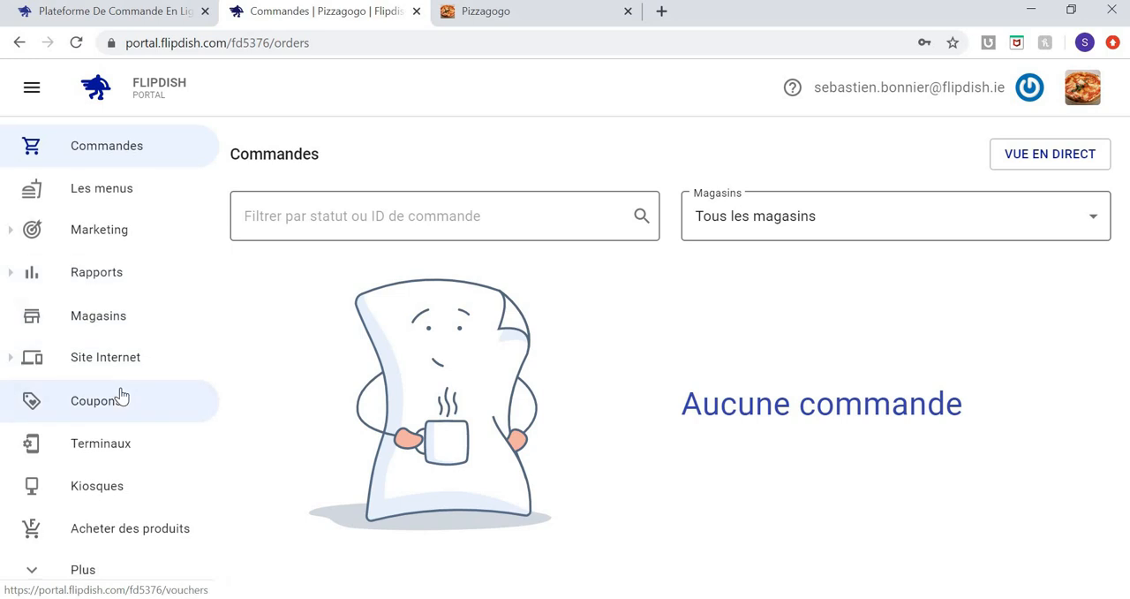
pyautogui.click(114, 445)
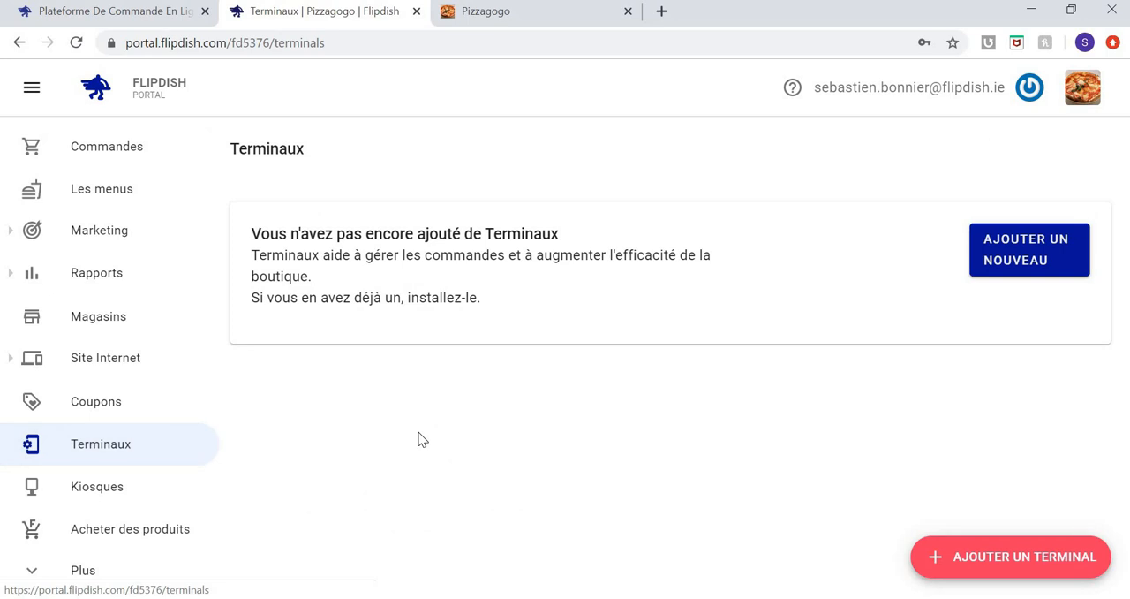
pyautogui.click(111, 213)
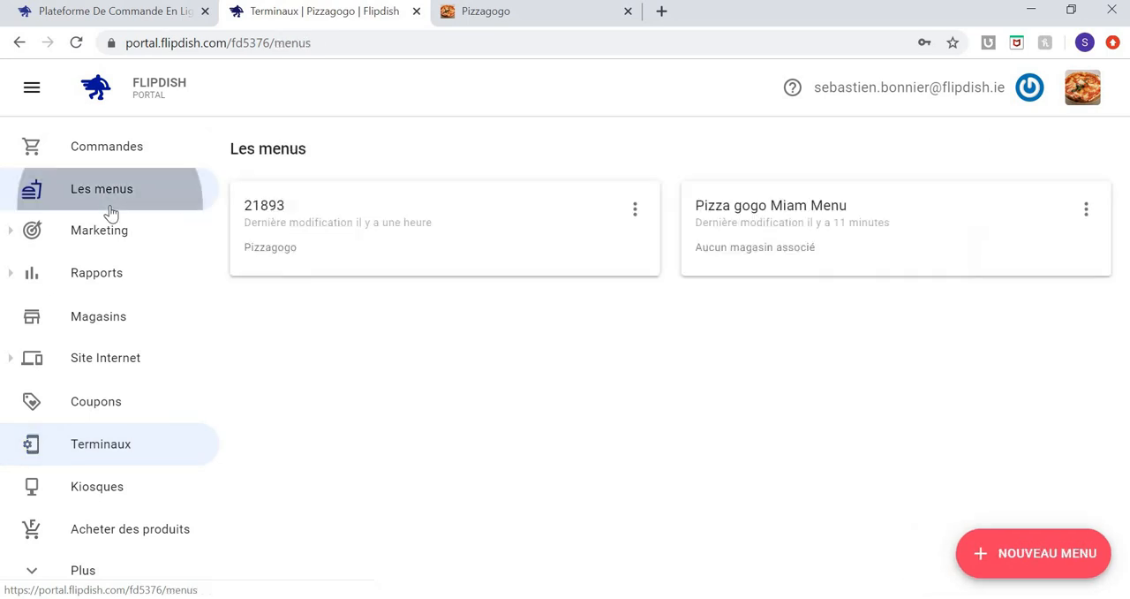
# Return to the orders page, open the Flipdish product shop in a separate tab and switch back to the portal.
pyautogui.click(134, 160)
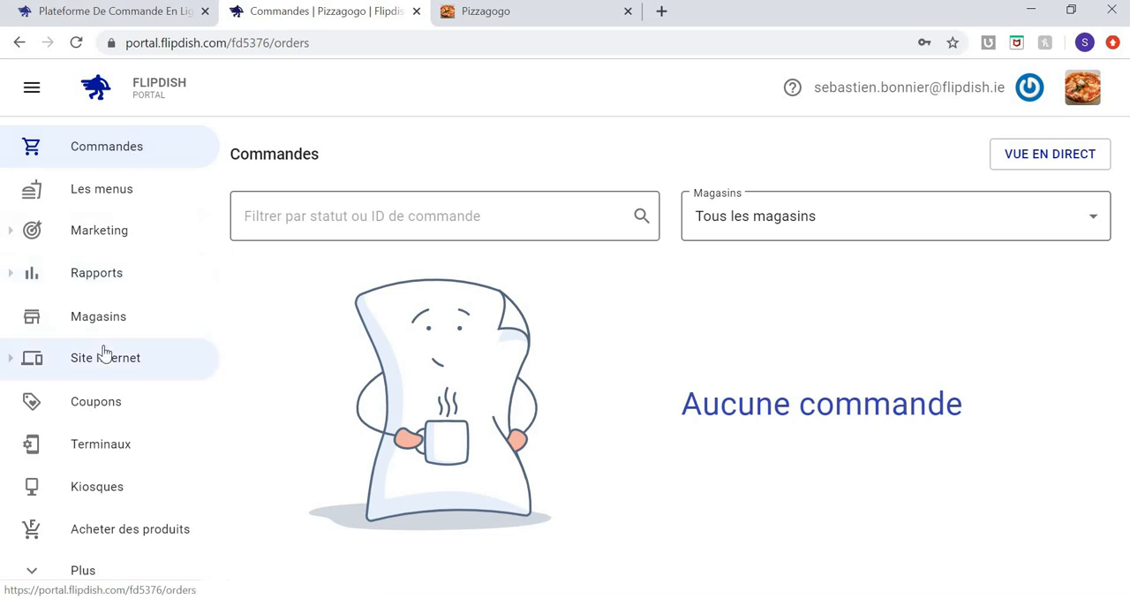
pyautogui.click(121, 537)
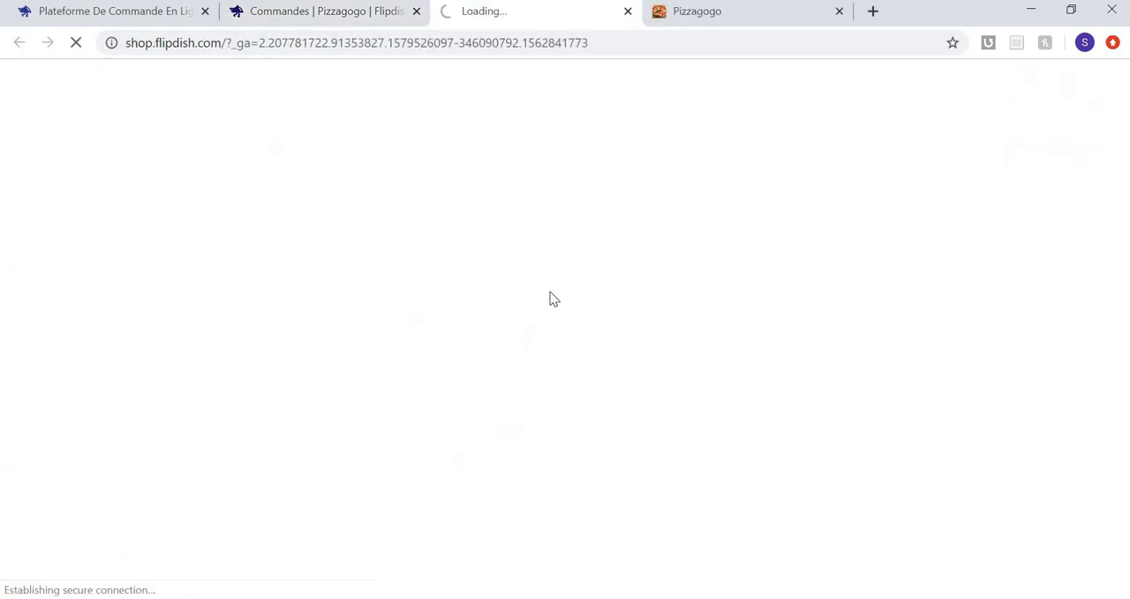
pyautogui.click(331, 12)
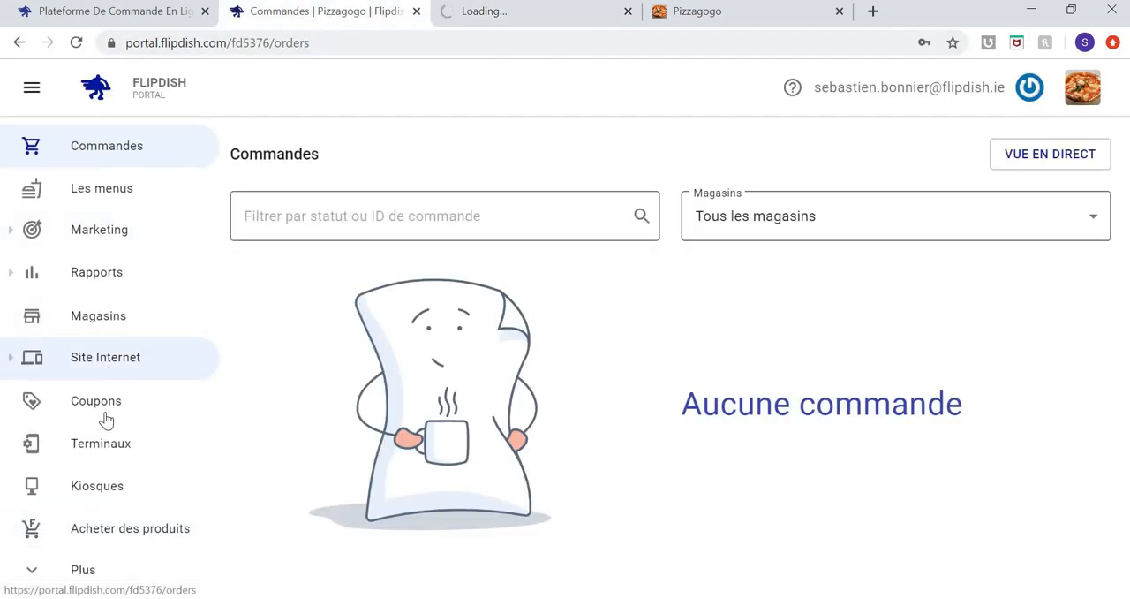
# Start a new teammate invitation and review the access roles from Propriétaire through Accès en lecture seule au magasin.
pyautogui.click(82, 572)
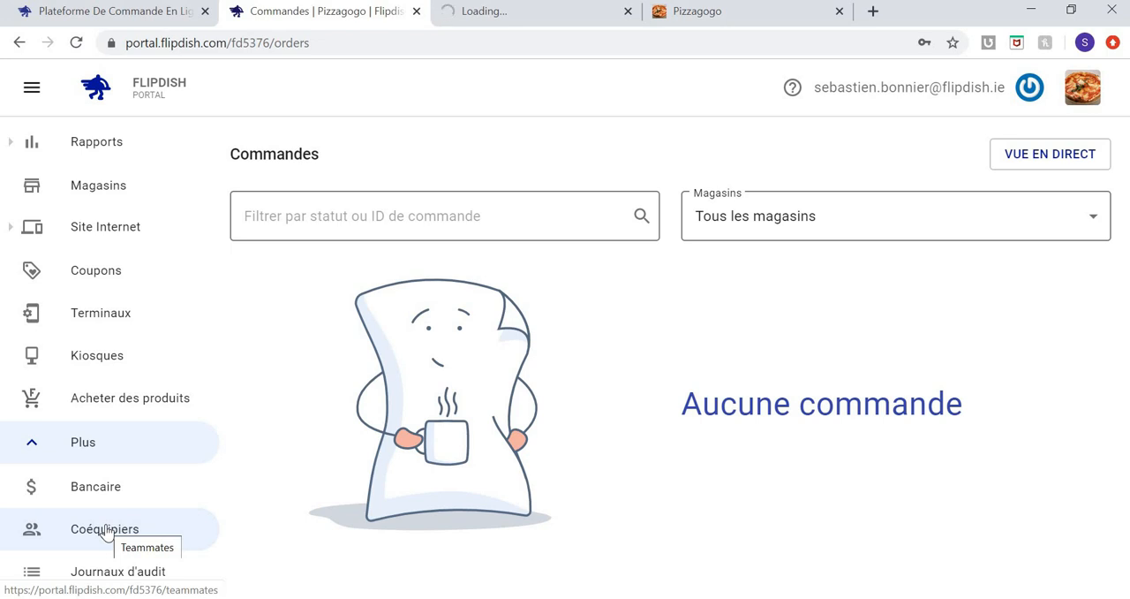
pyautogui.click(104, 530)
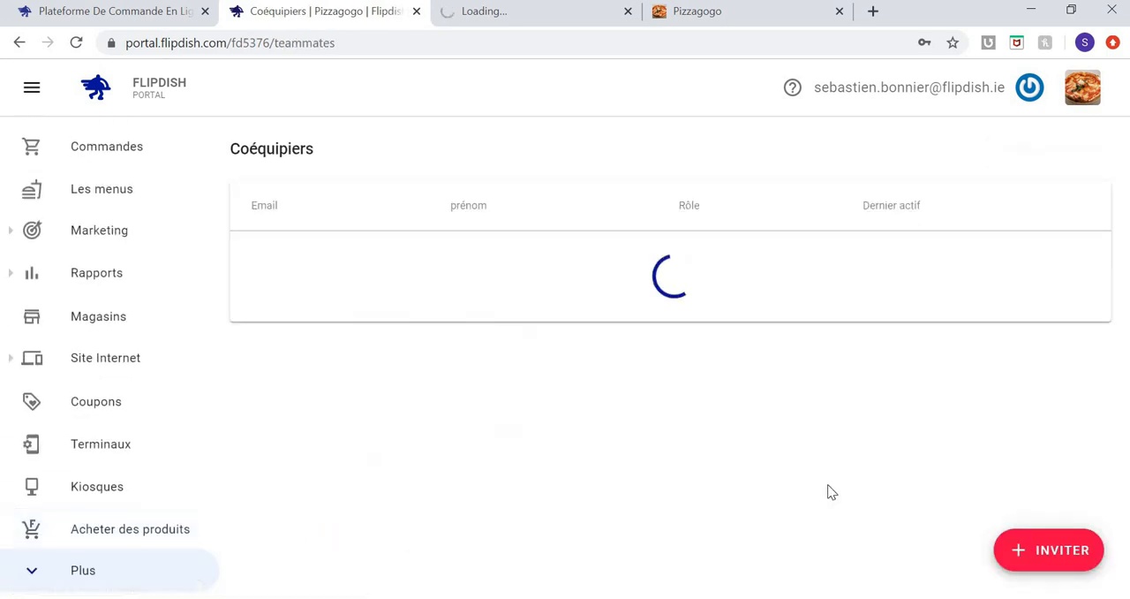
pyautogui.click(1066, 555)
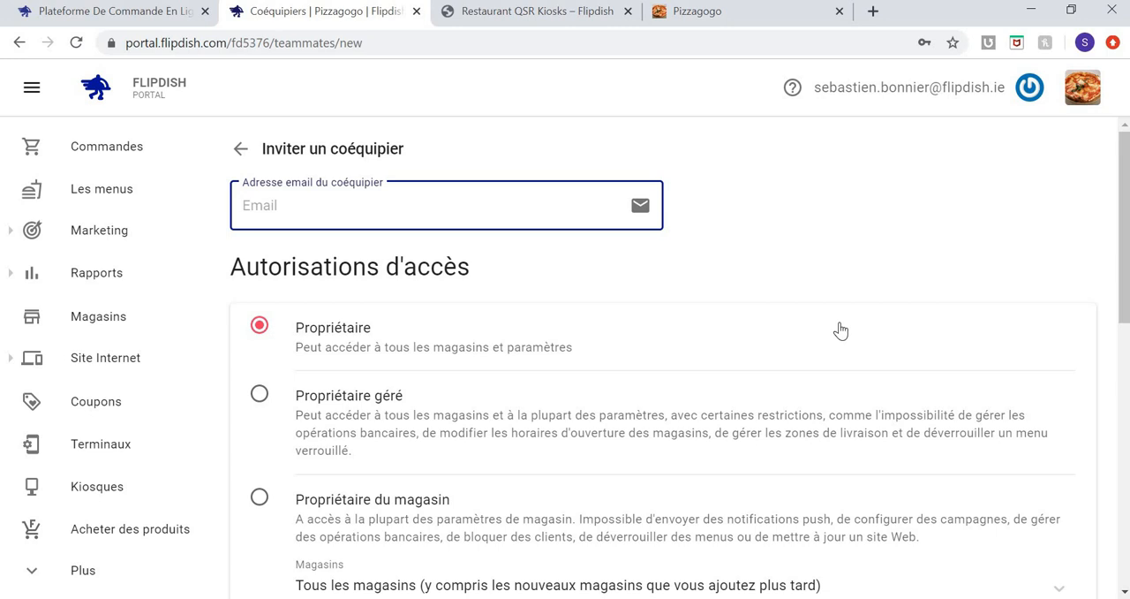
pyautogui.scroll(-1, 840, 330)
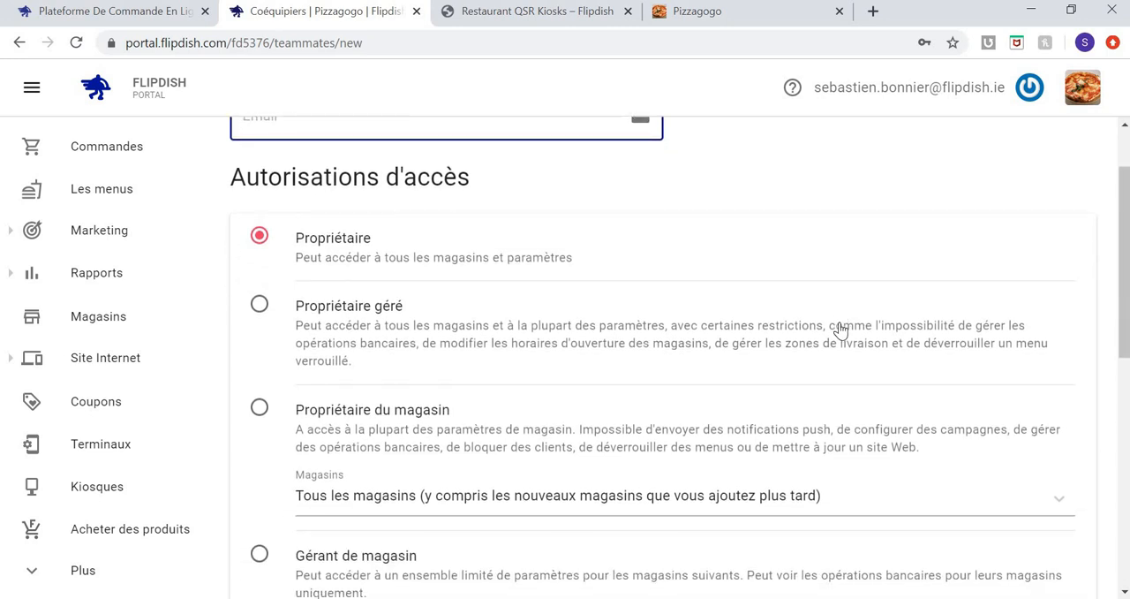
pyautogui.scroll(-1, 841, 330)
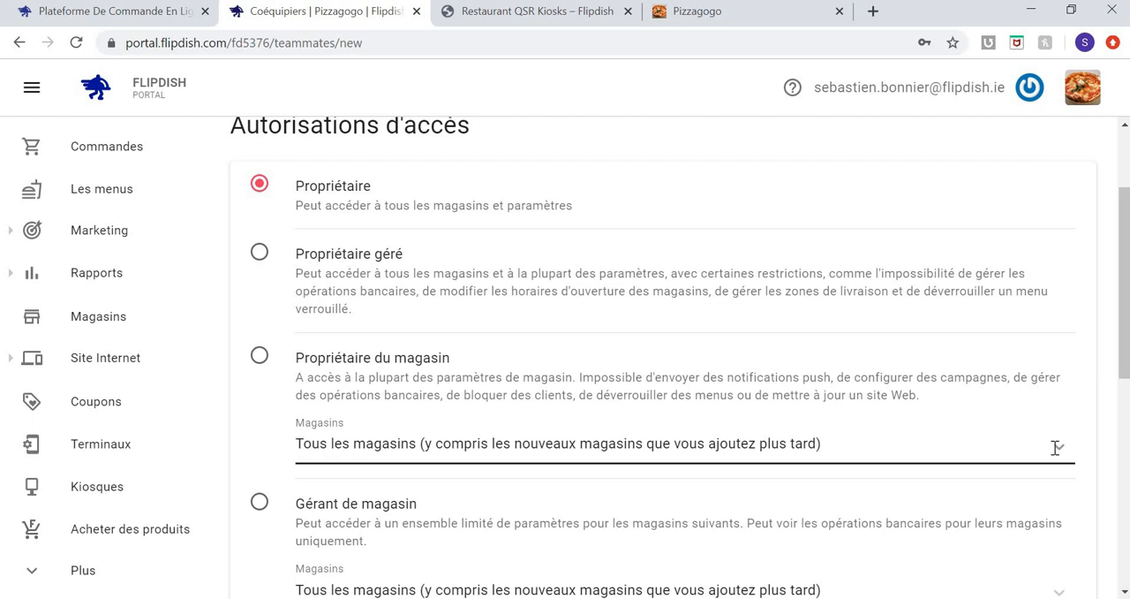
pyautogui.scroll(-1, 1057, 448)
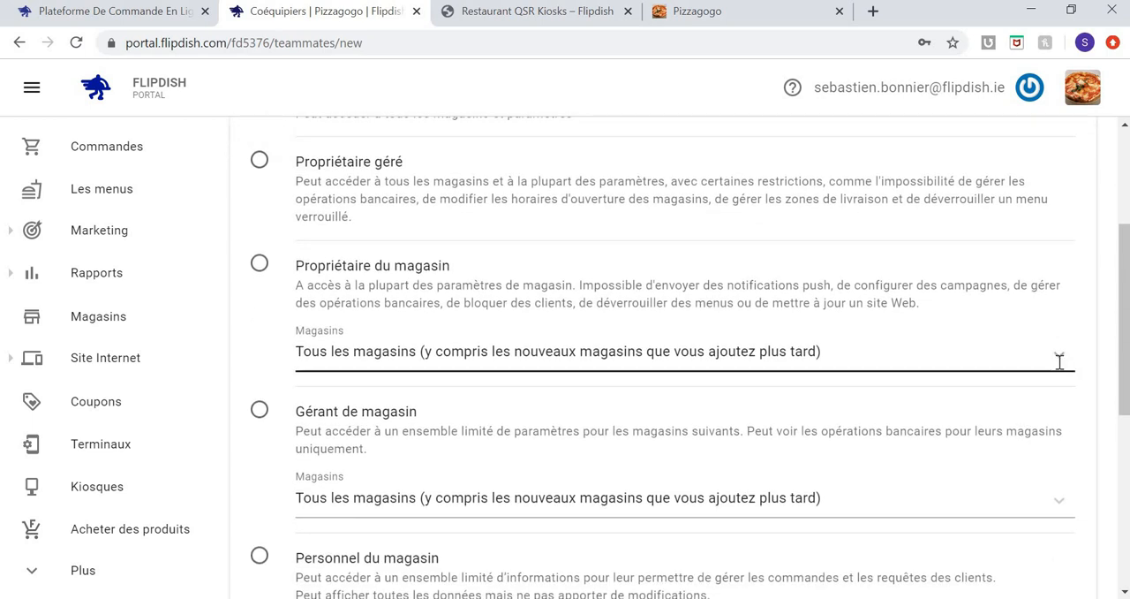
pyautogui.scroll(-1, 1058, 361)
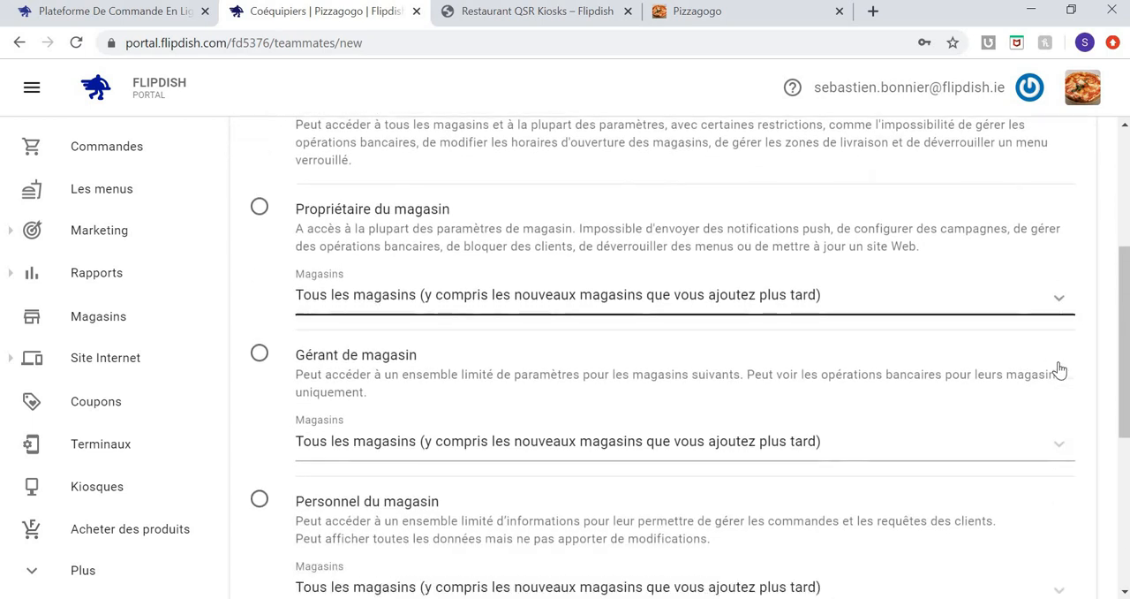
pyautogui.scroll(3, 517, 366)
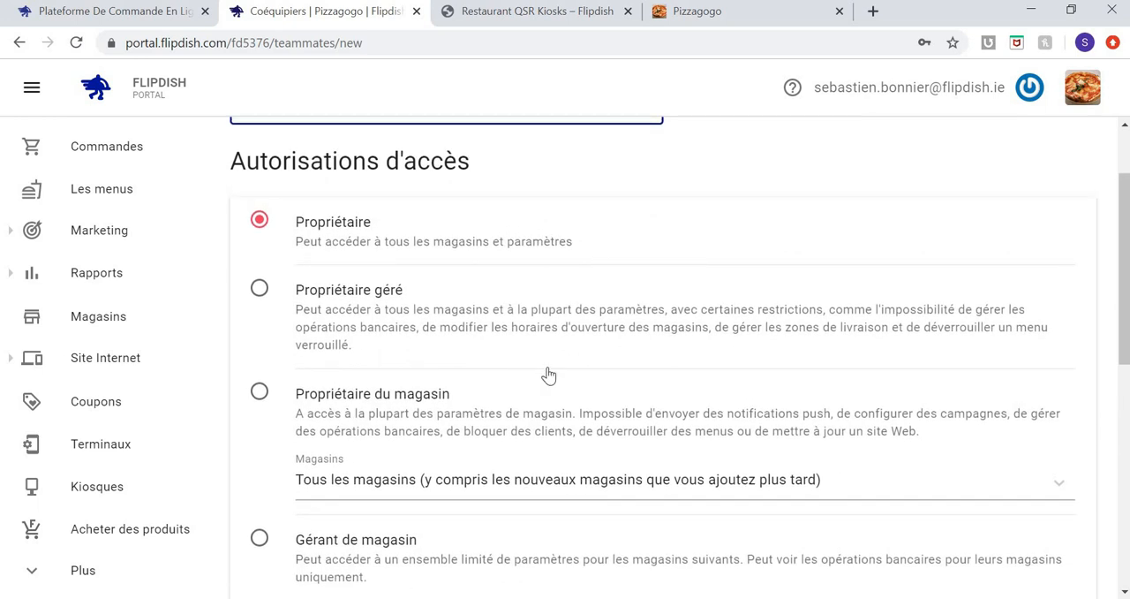
pyautogui.scroll(-8, 549, 375)
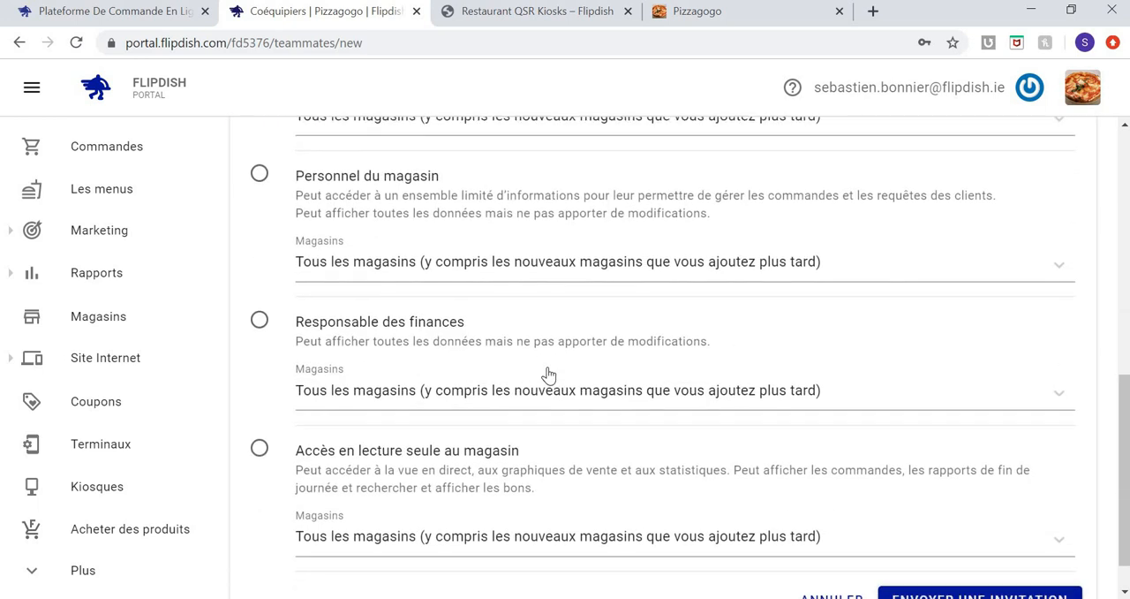
pyautogui.scroll(2, 548, 375)
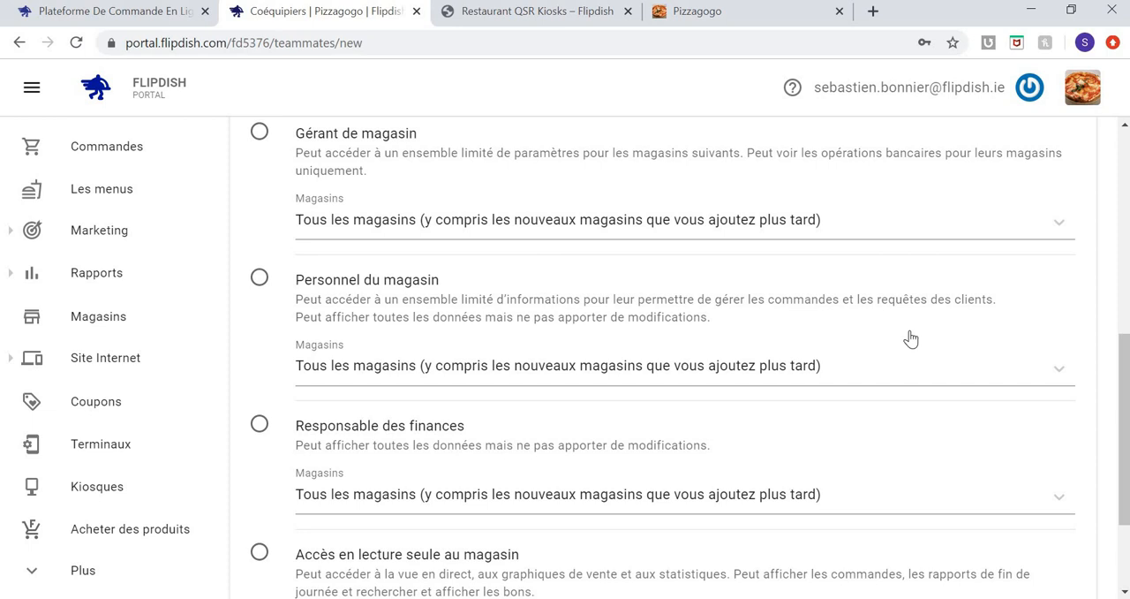
# Open the audit logs and look through the recent app, store and delivery zone changes.
pyautogui.click(92, 570)
pyautogui.click(118, 572)
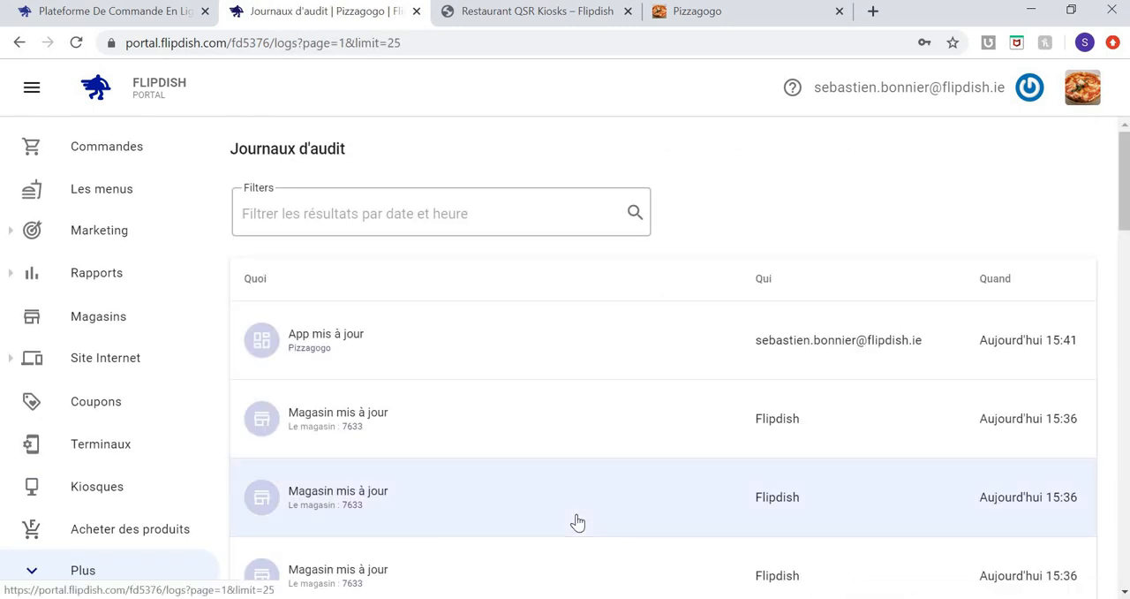
pyautogui.scroll(-2, 574, 522)
pyautogui.scroll(-2, 578, 522)
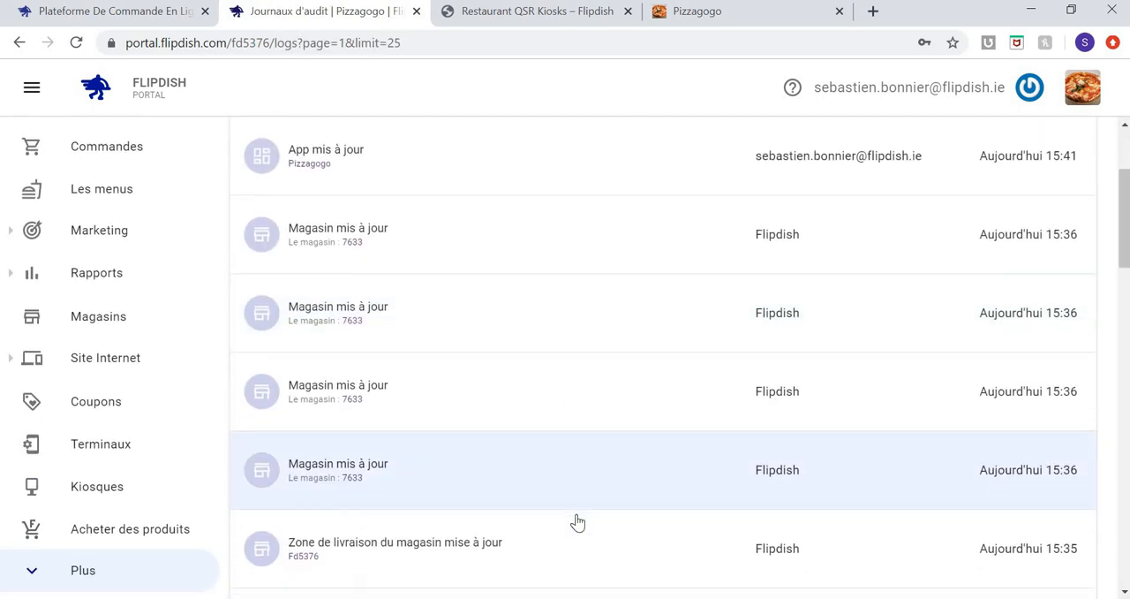
pyautogui.scroll(-2, 577, 522)
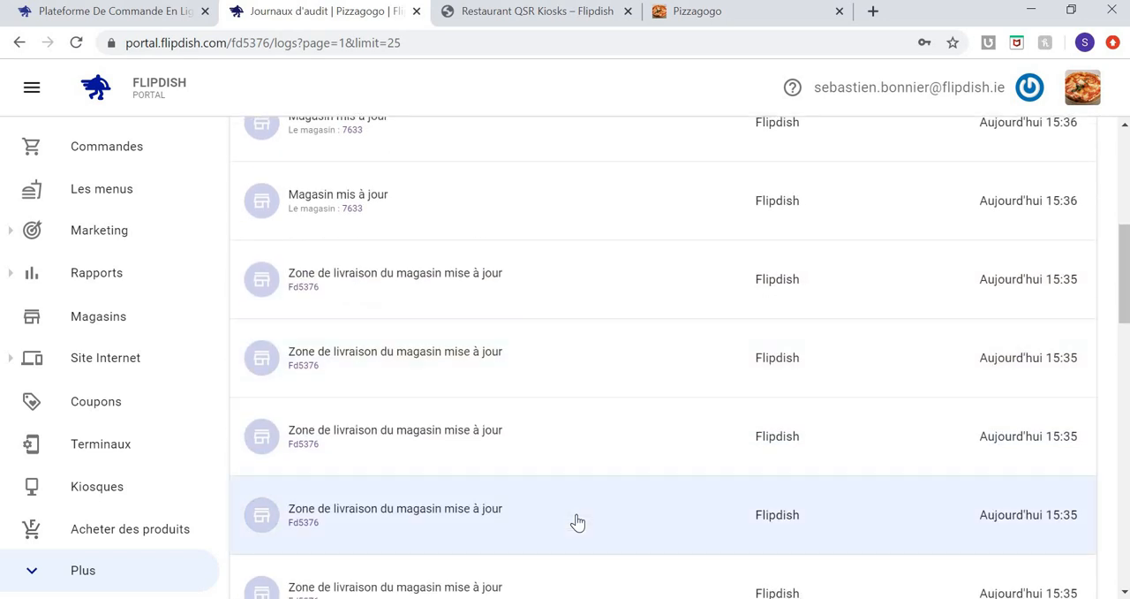
pyautogui.scroll(5, 577, 522)
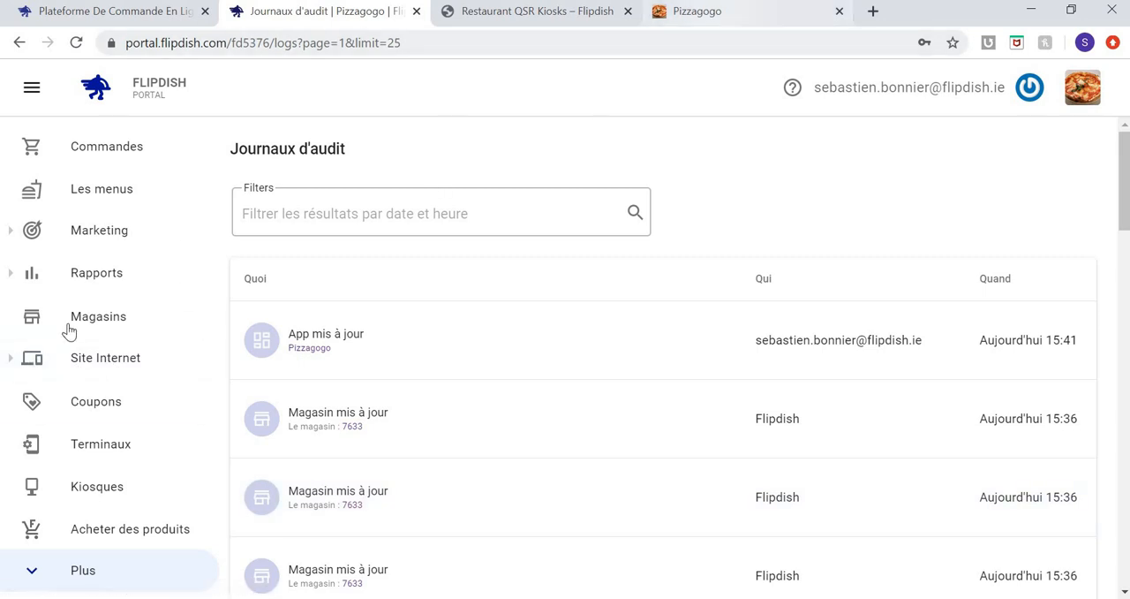
# Go to the website's domain configuration and open the live my.flipdish.com/pizzagogo site.
pyautogui.click(111, 358)
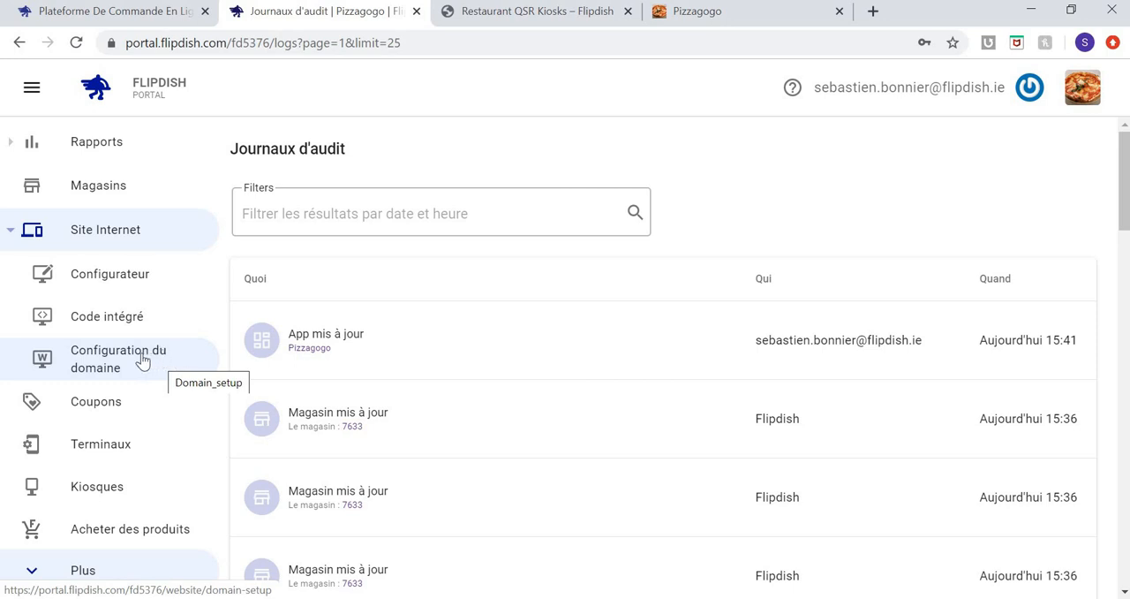
pyautogui.click(137, 360)
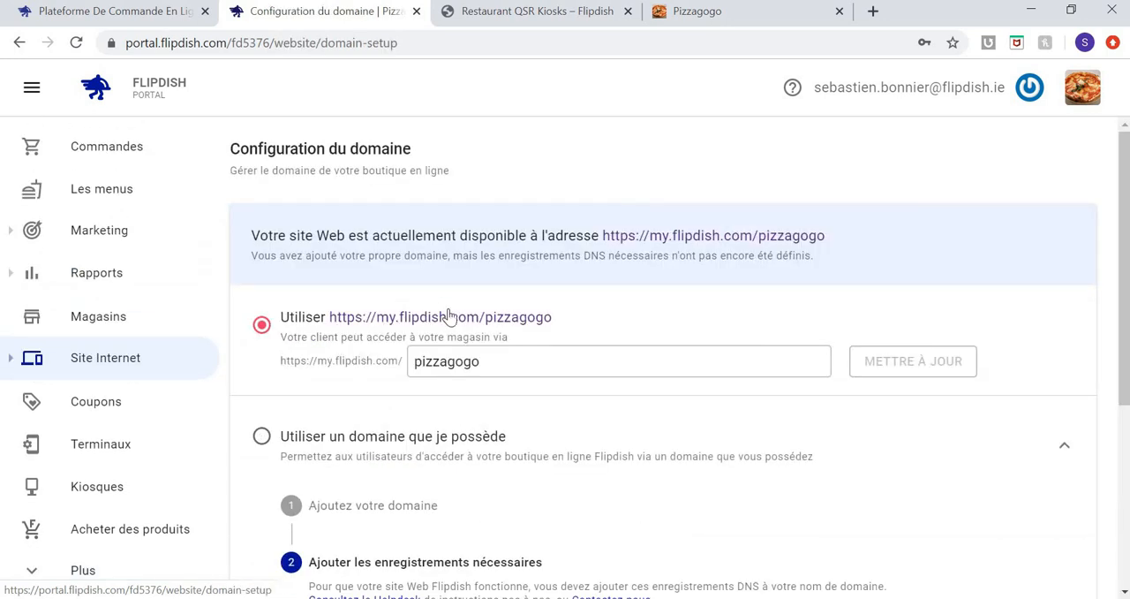
pyautogui.click(449, 316)
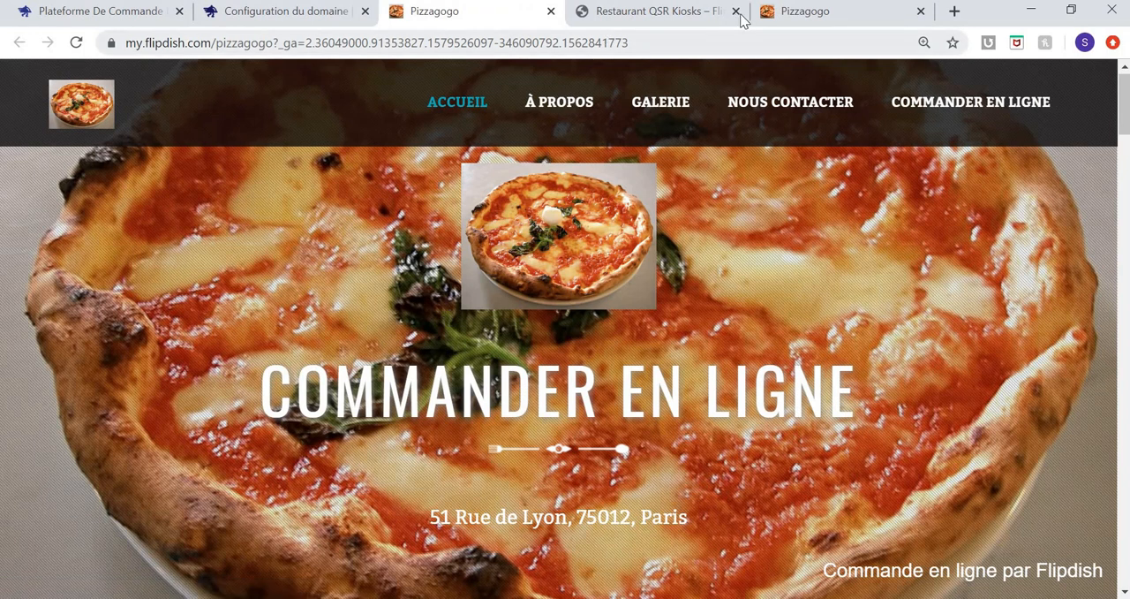
# Switch to the Flipdish hardware shop and look through its home page and full product list.
pyautogui.click(712, 14)
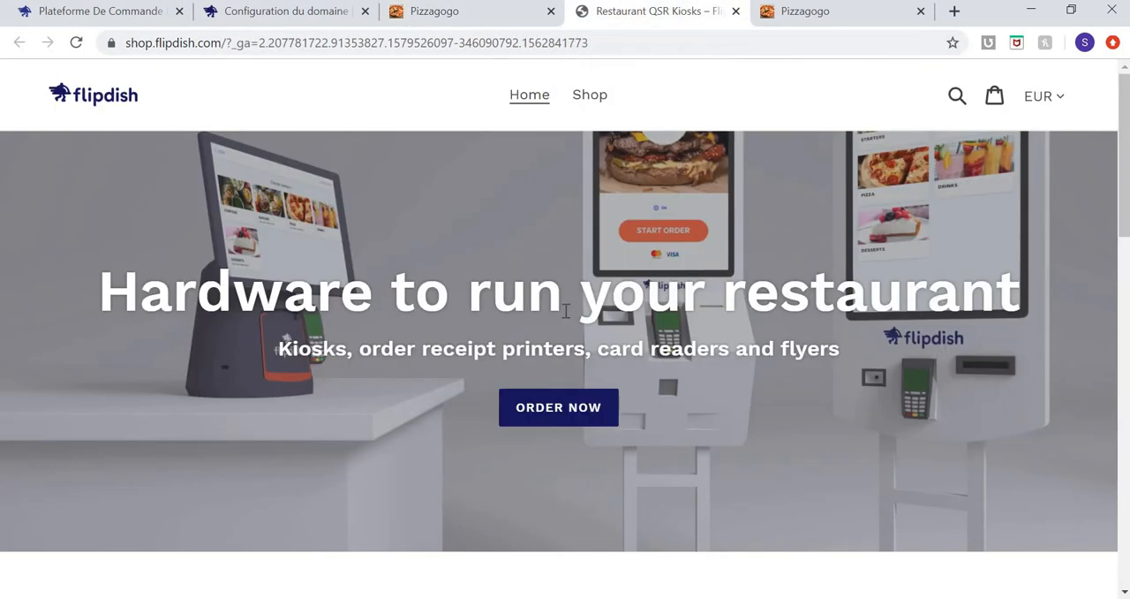
pyautogui.scroll(-4, 565, 311)
pyautogui.scroll(4, 568, 318)
pyautogui.scroll(-12, 568, 318)
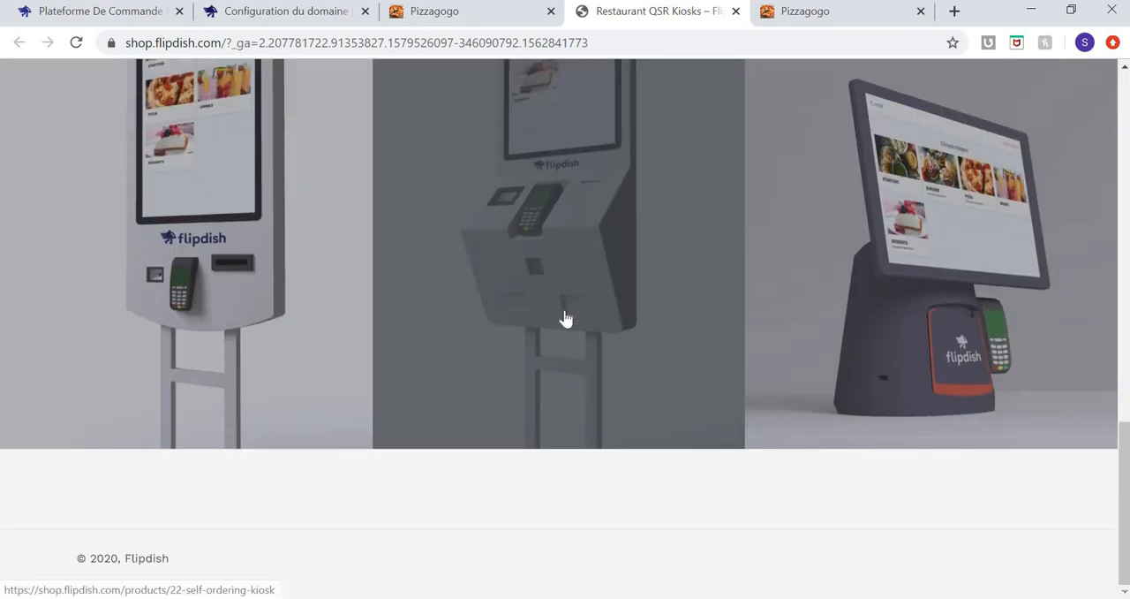
pyautogui.scroll(12, 566, 318)
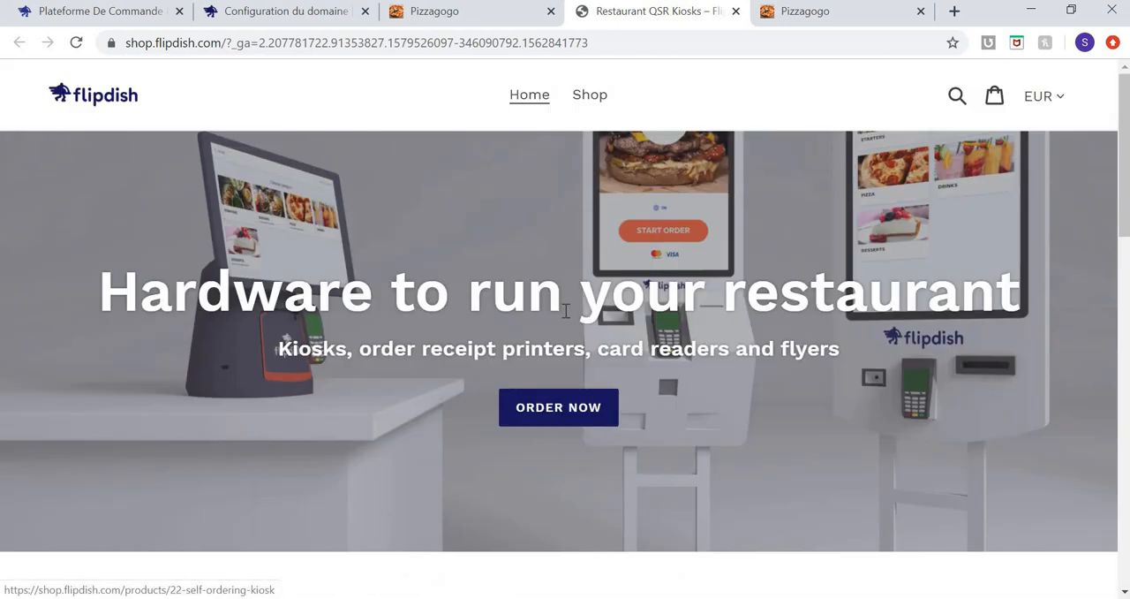
pyautogui.click(590, 96)
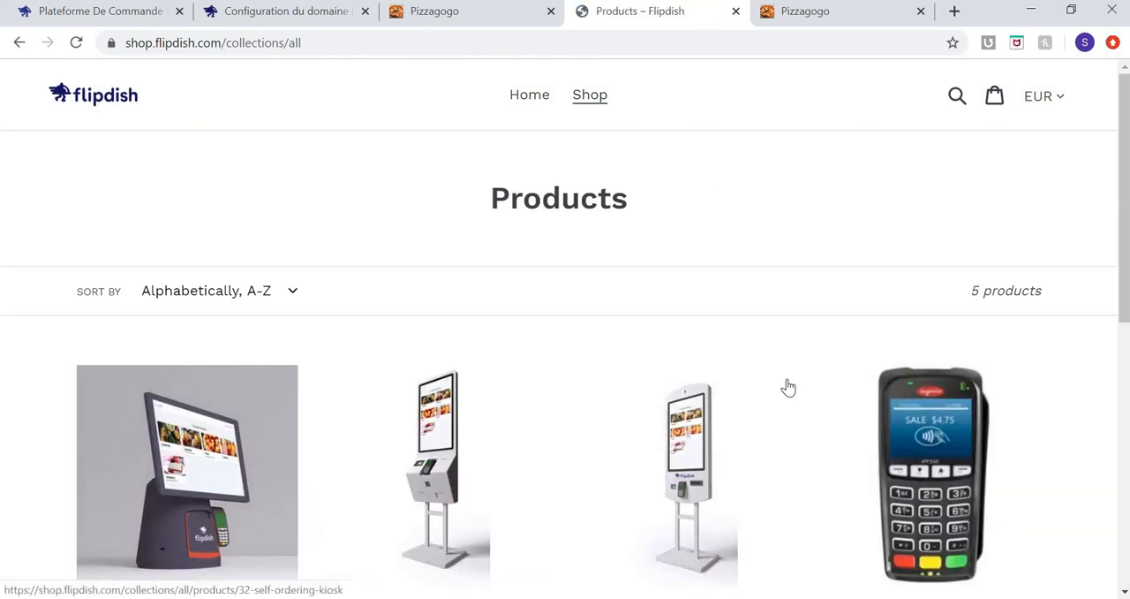
pyautogui.scroll(-6, 788, 387)
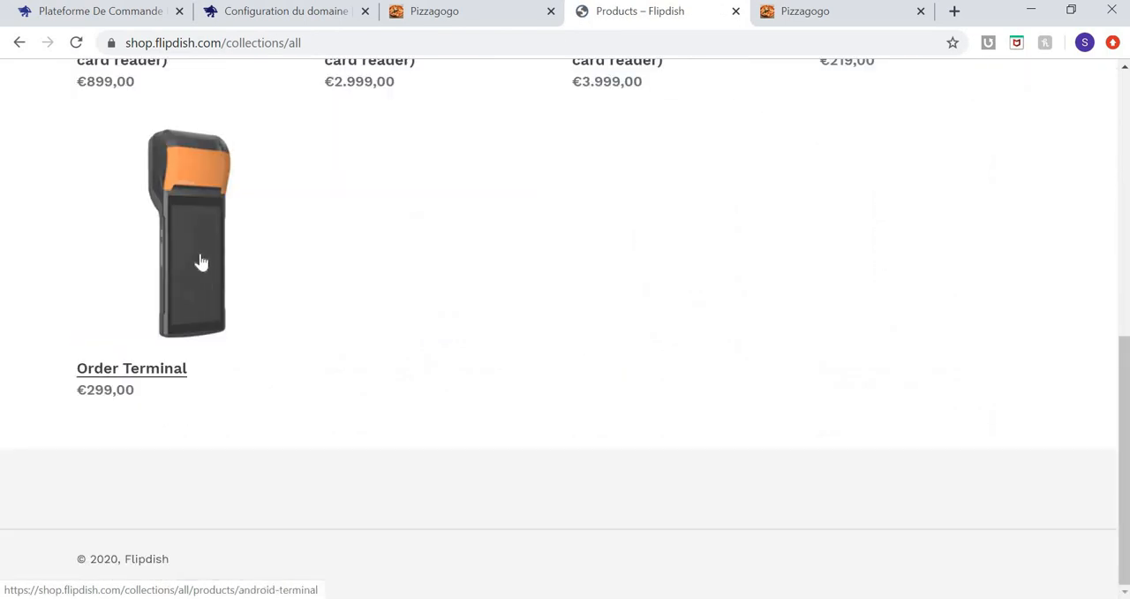
# Open the Order Terminal product, review its price and feature list, and close the shop page.
pyautogui.click(202, 262)
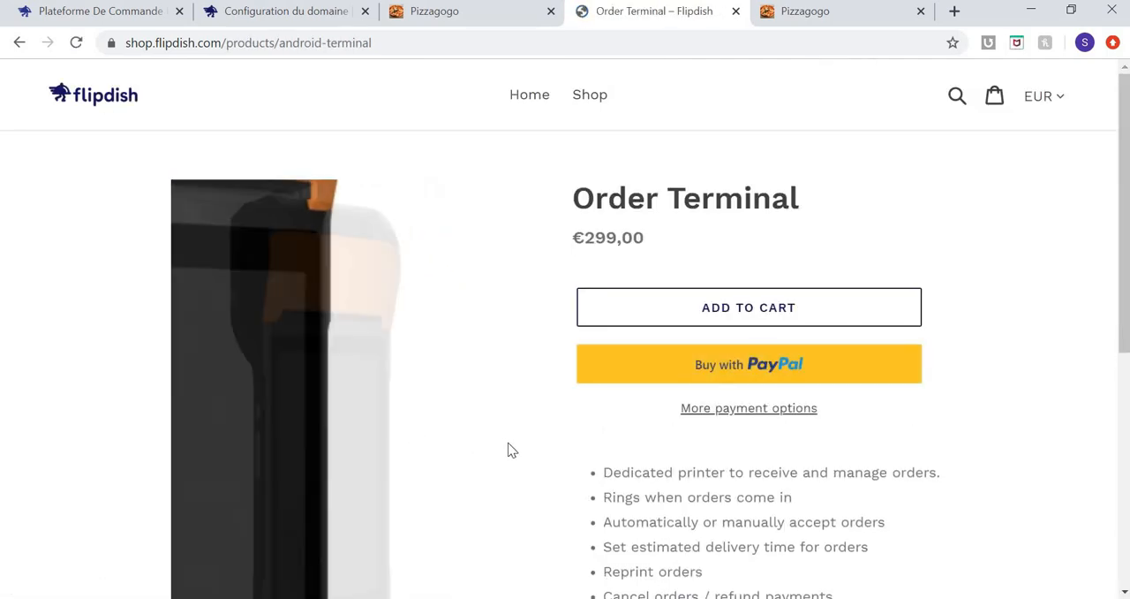
pyautogui.scroll(-2, 507, 446)
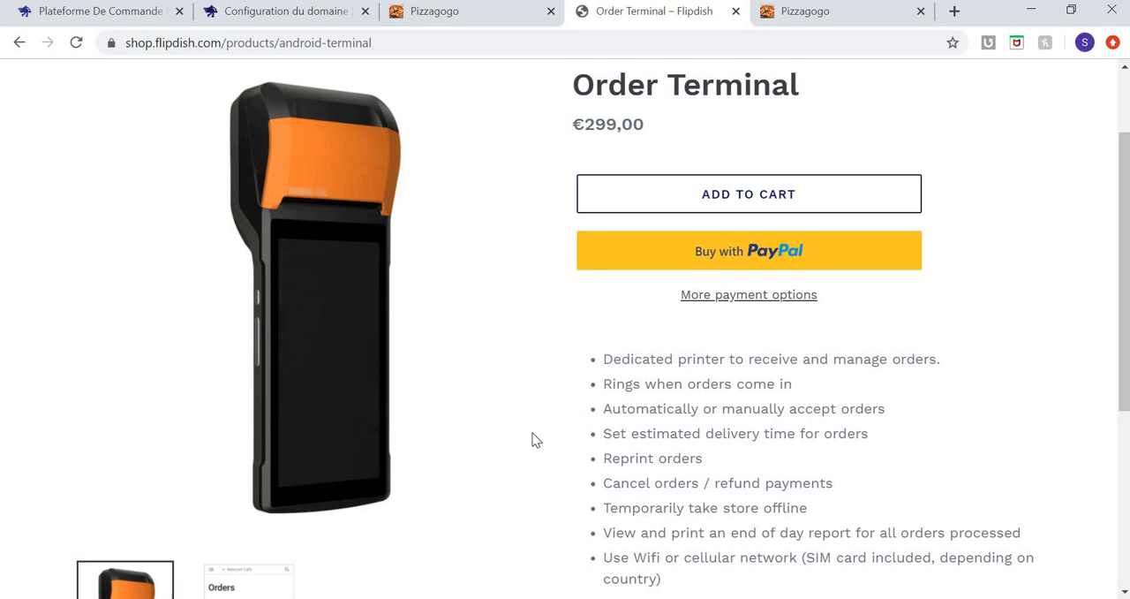
pyautogui.scroll(-1, 532, 438)
pyautogui.scroll(-1, 533, 432)
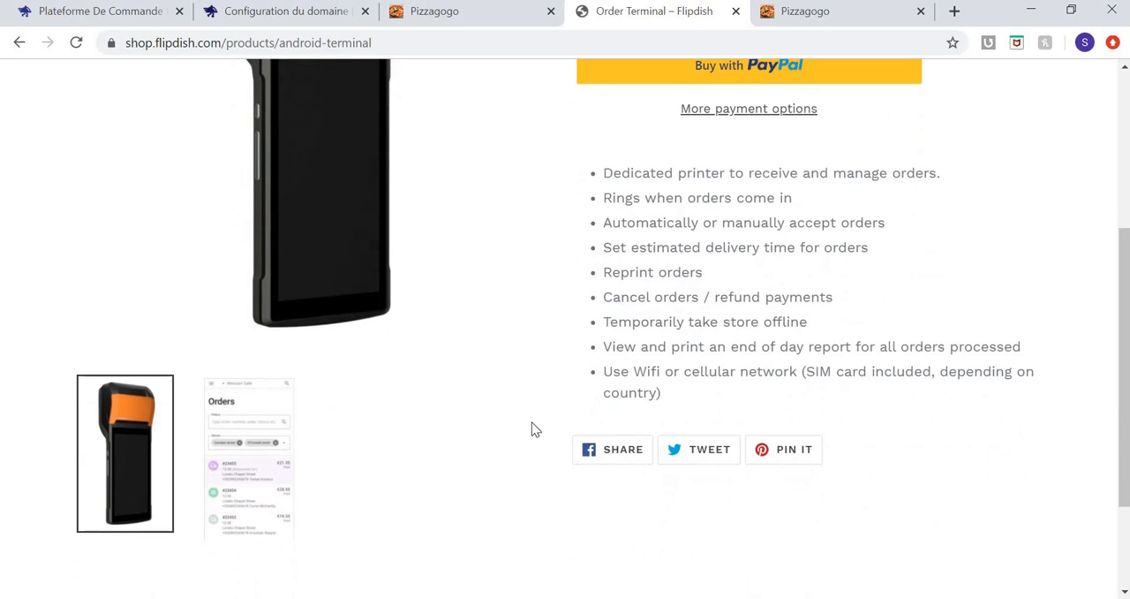
pyautogui.scroll(1, 533, 430)
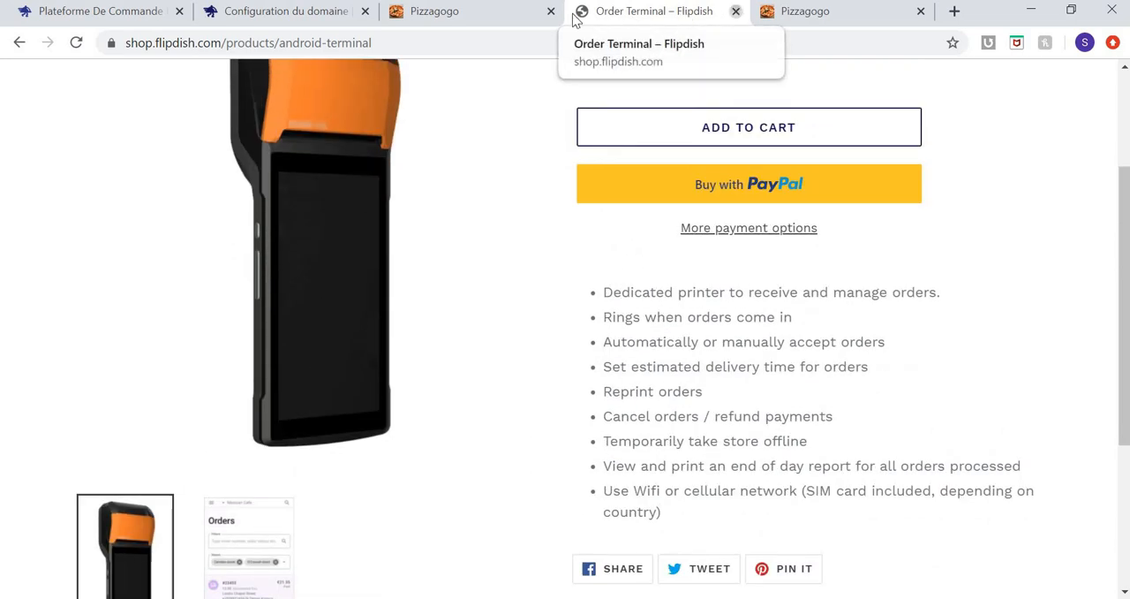
pyautogui.middleClick(574, 16)
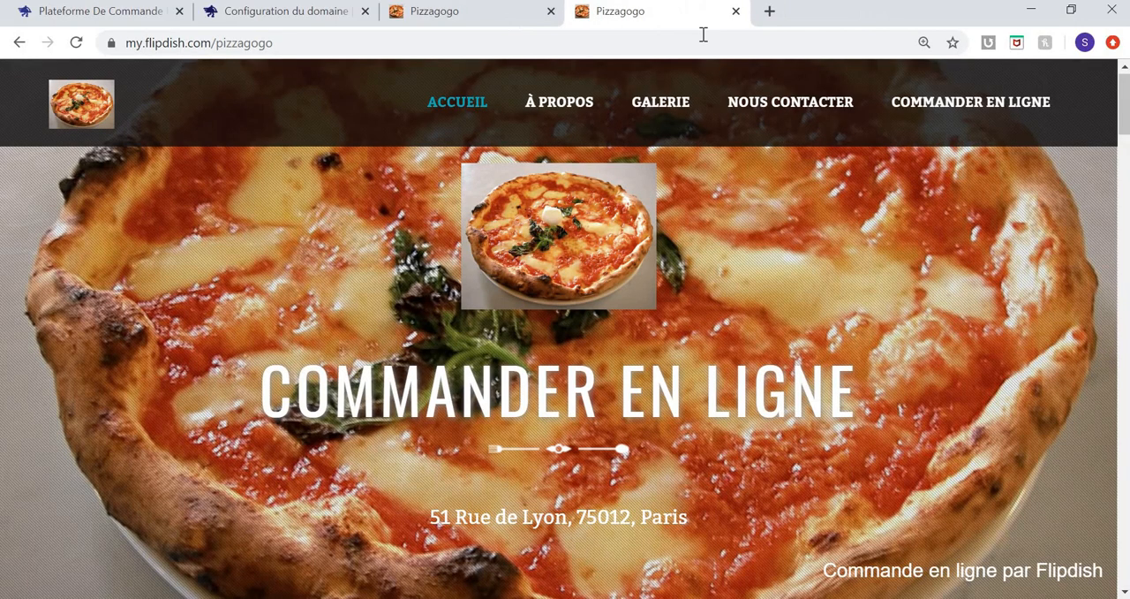
# Start an online order on the Pizzagogo website with the Vente à emporter option.
pyautogui.click(932, 105)
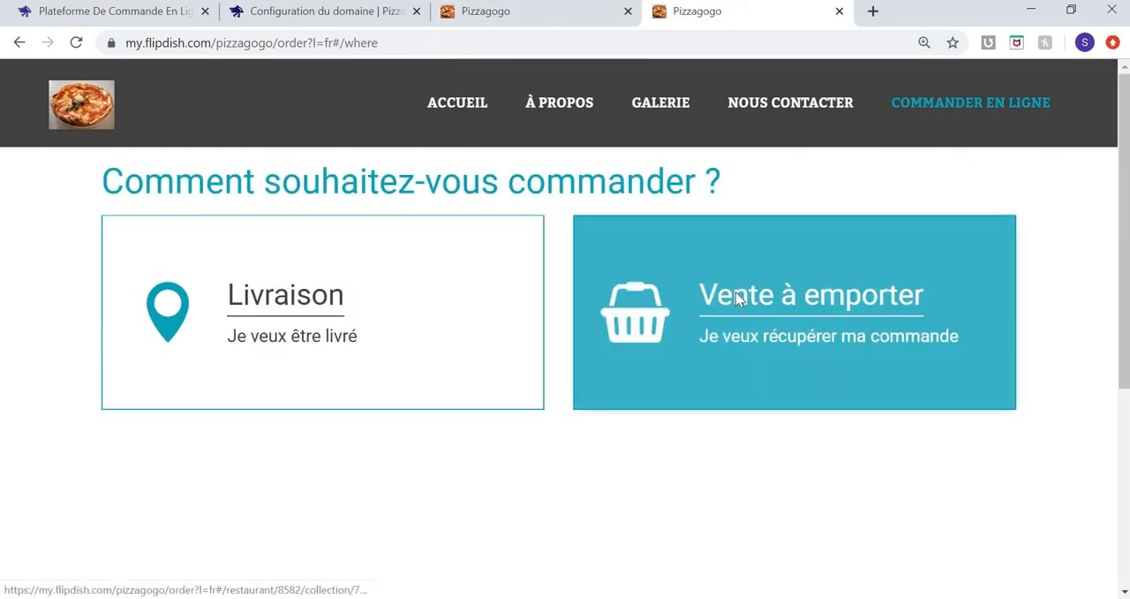
pyautogui.click(735, 291)
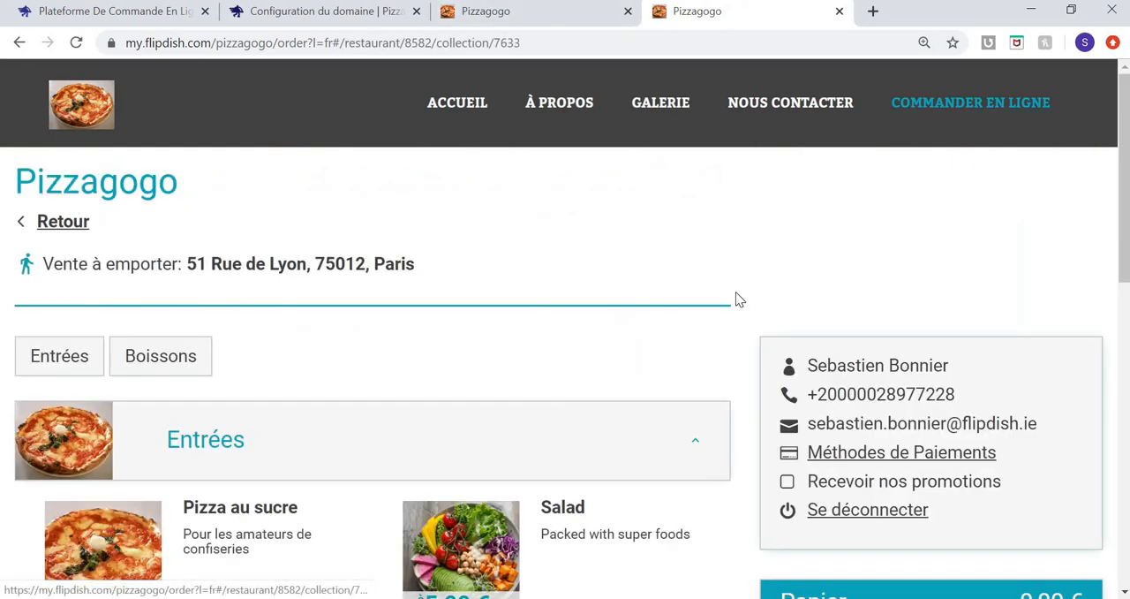
# Add one Pizza au sucre with the Fraises Tagada supplement to the takeaway basket.
pyautogui.click(288, 547)
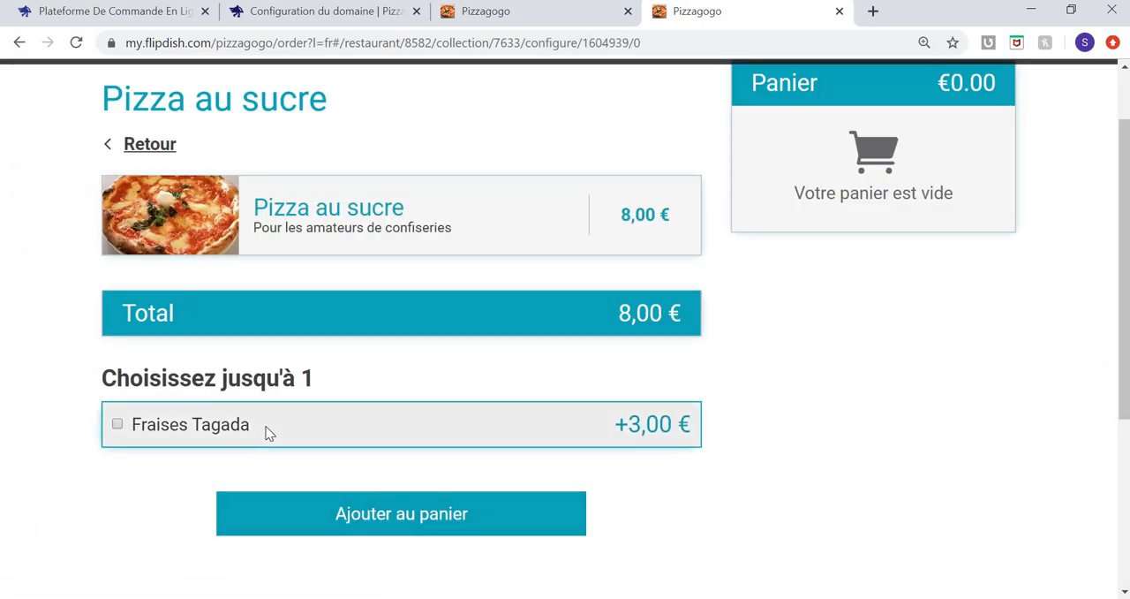
pyautogui.click(269, 433)
pyautogui.click(402, 562)
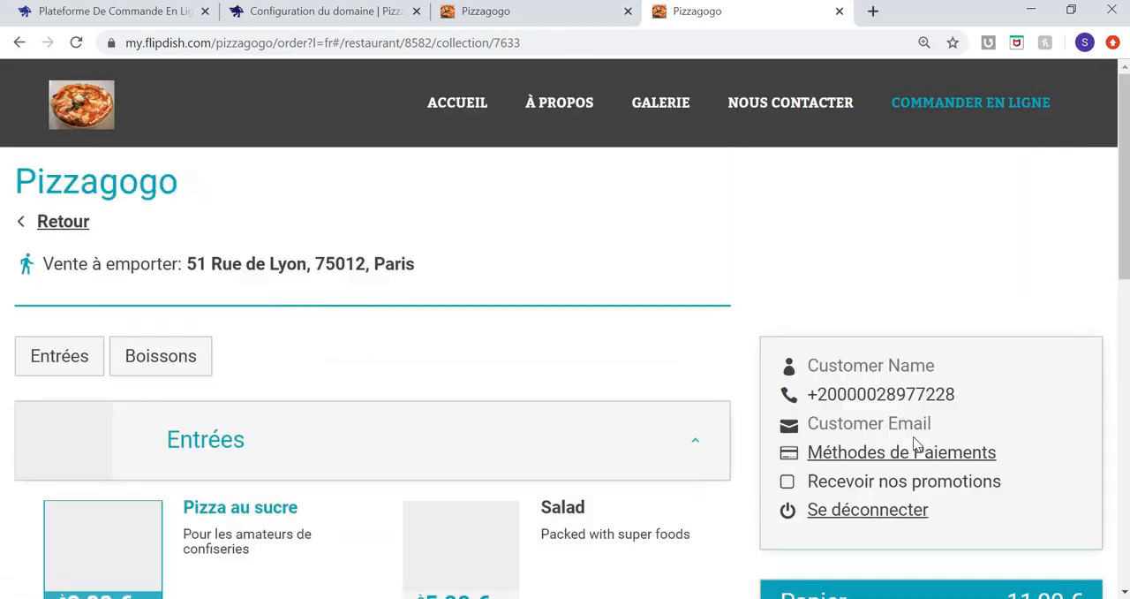
# Proceed to check-out with the basket and review the order summary, fees and payment options without paying.
pyautogui.scroll(-2, 965, 455)
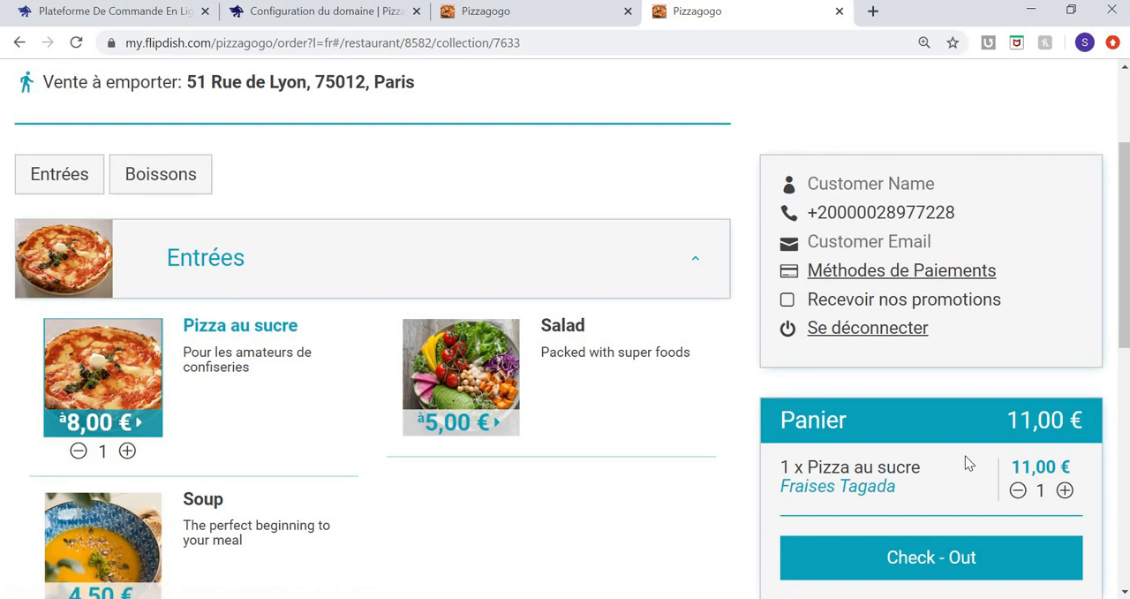
pyautogui.scroll(-1, 965, 456)
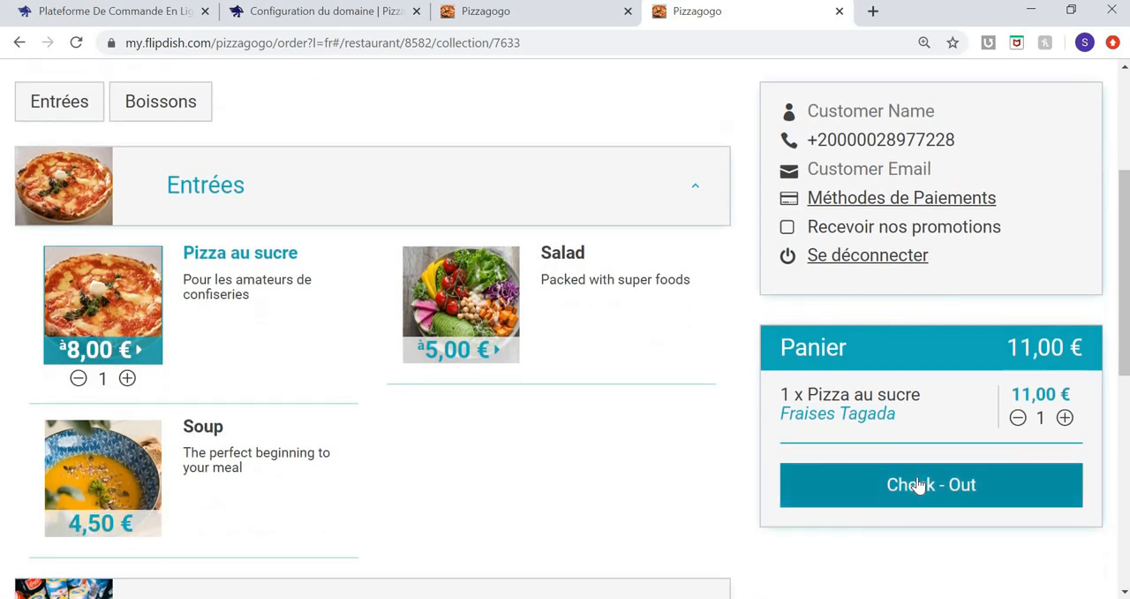
pyautogui.click(919, 483)
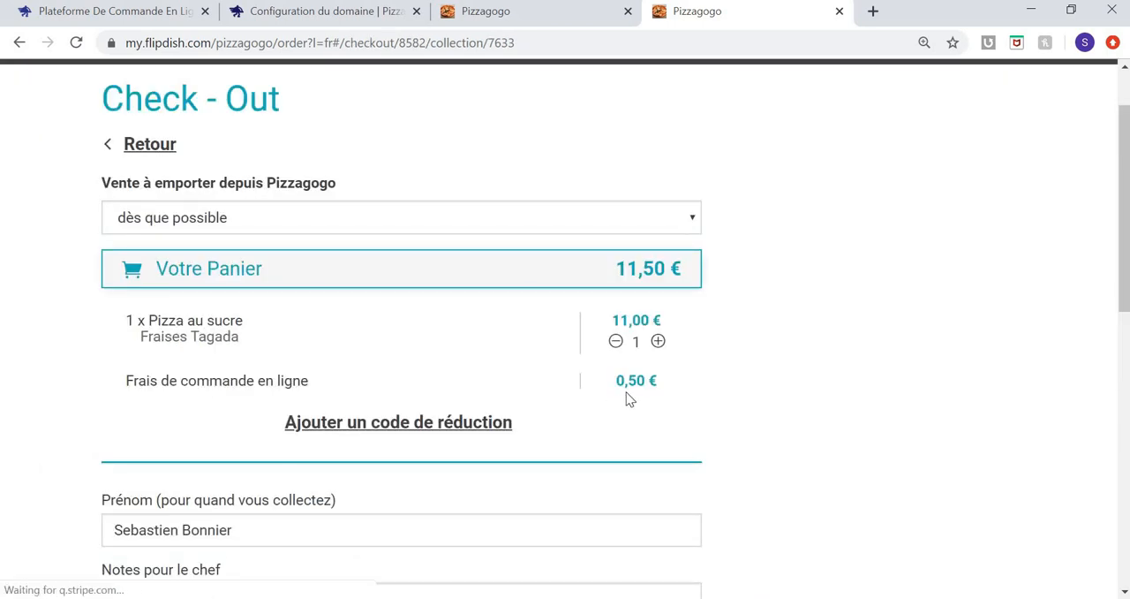
pyautogui.scroll(-8, 627, 397)
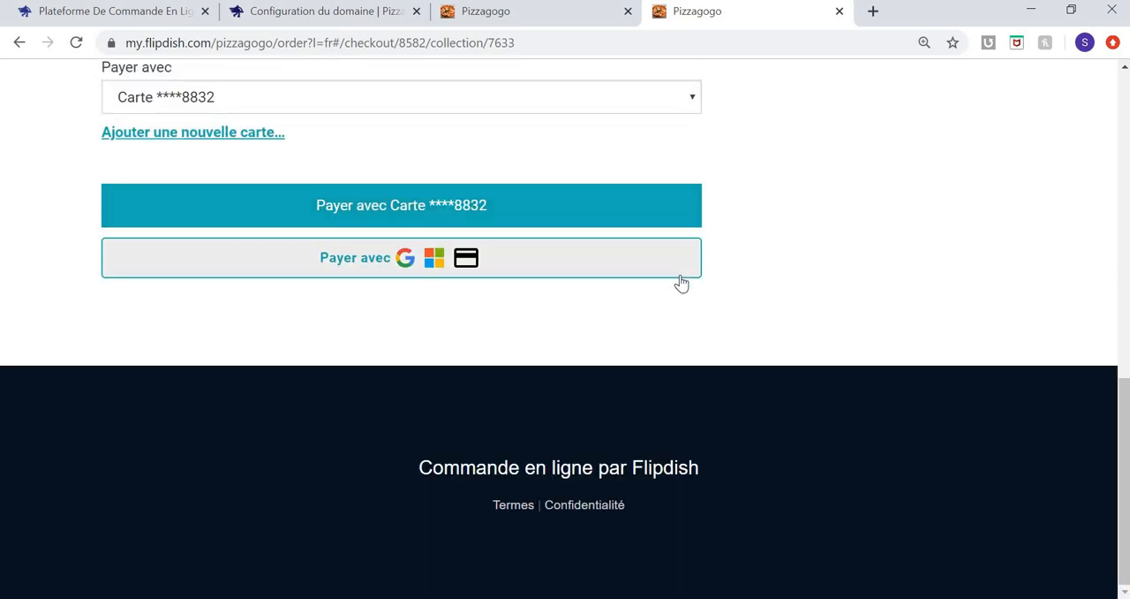
pyautogui.scroll(1, 681, 282)
pyautogui.scroll(10, 680, 281)
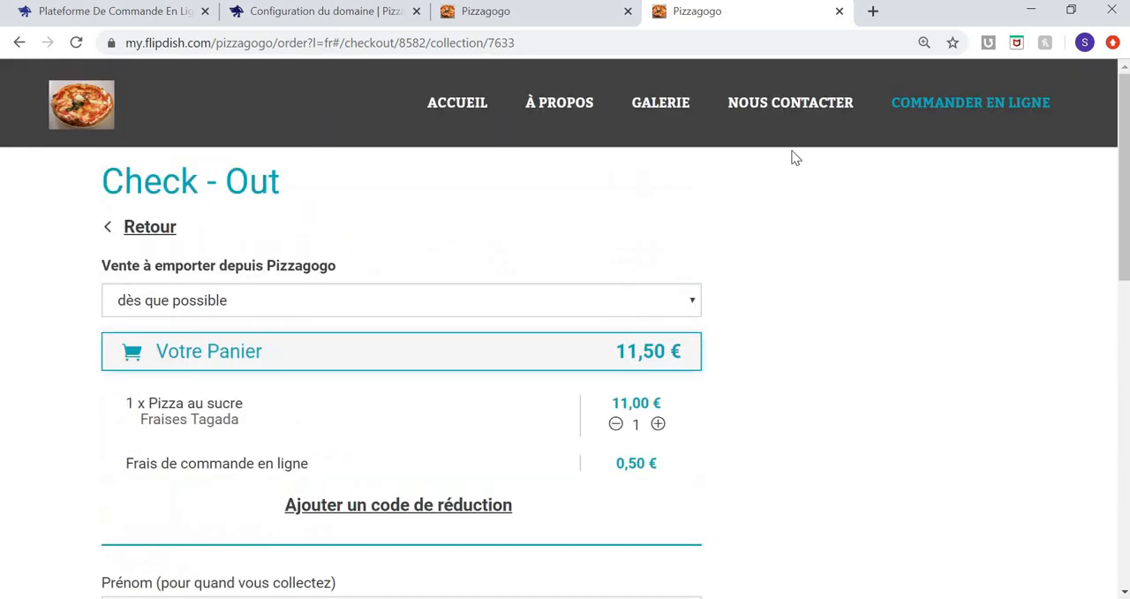
# Switch back to the Flipdish portal, view the Commandes page and briefly check the restaurant account list.
pyautogui.click(340, 15)
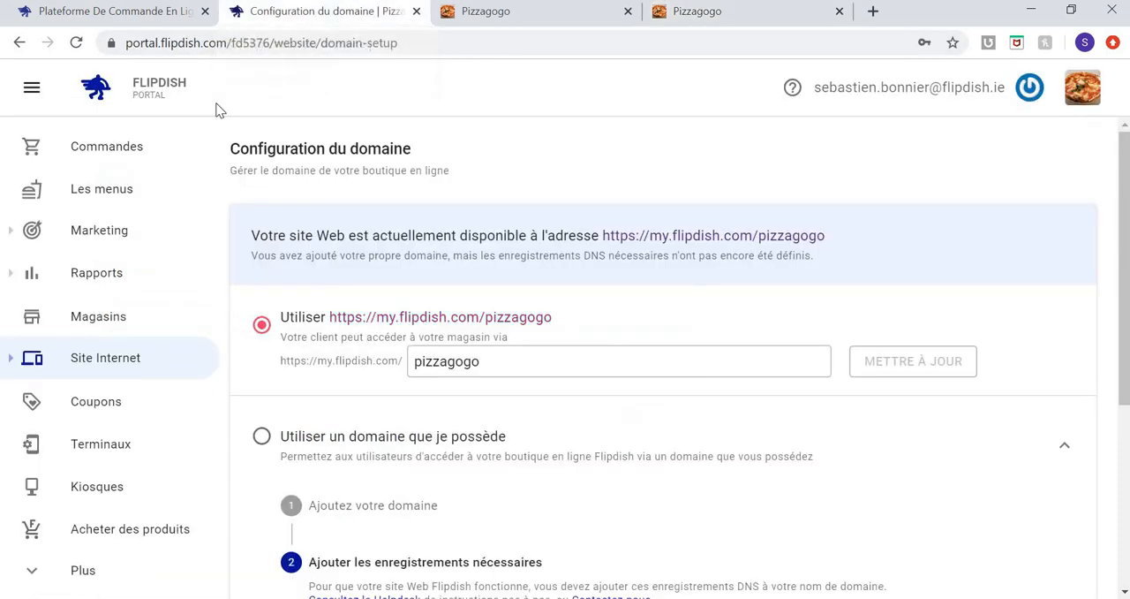
pyautogui.click(139, 165)
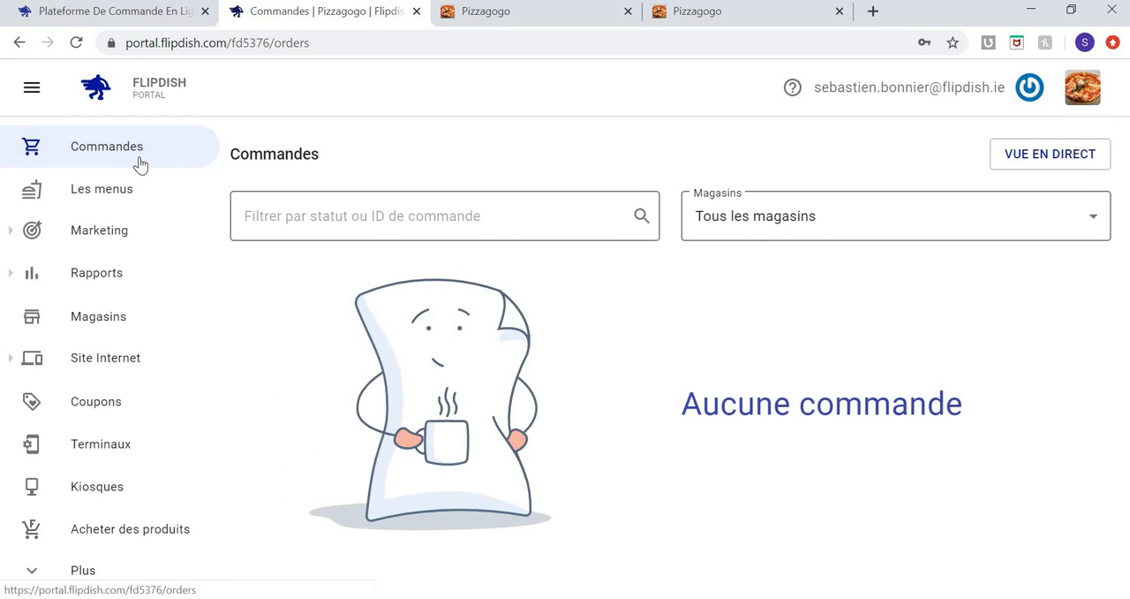
pyautogui.click(1083, 87)
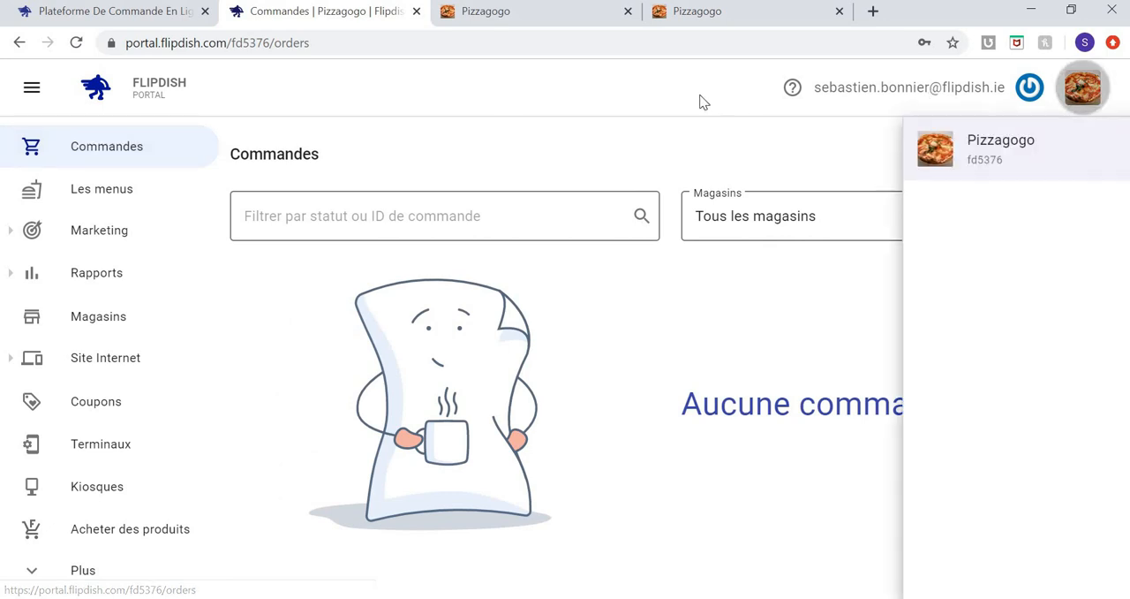
pyautogui.click(674, 94)
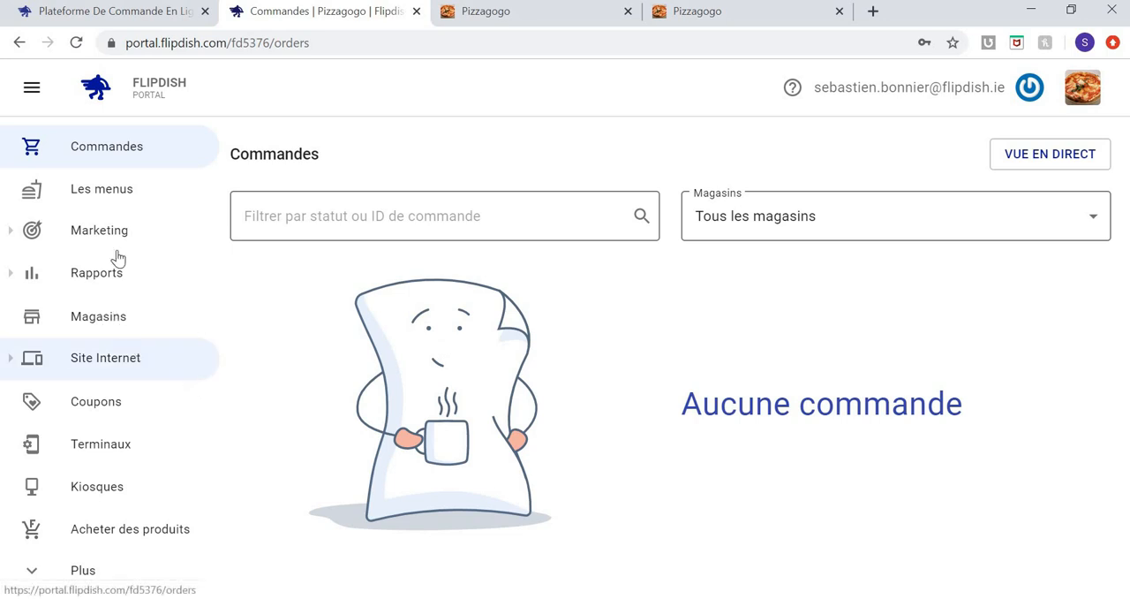
# Return to the portal's Accueil page and look over the navigation sections.
pyautogui.scroll(1, 126, 242)
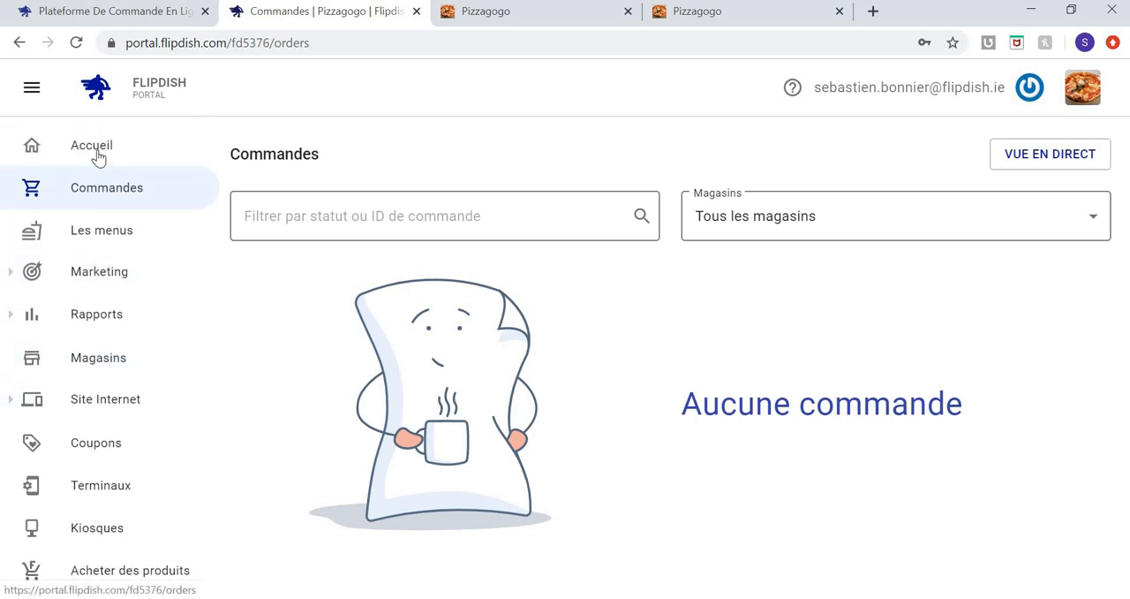
pyautogui.click(99, 158)
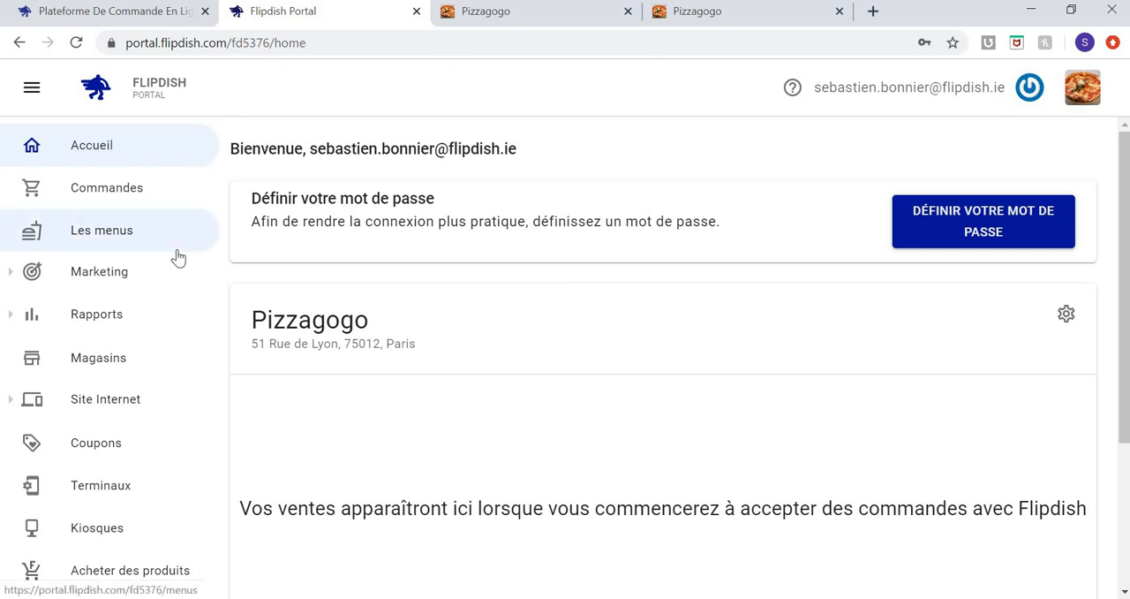
pyautogui.scroll(-1, 179, 257)
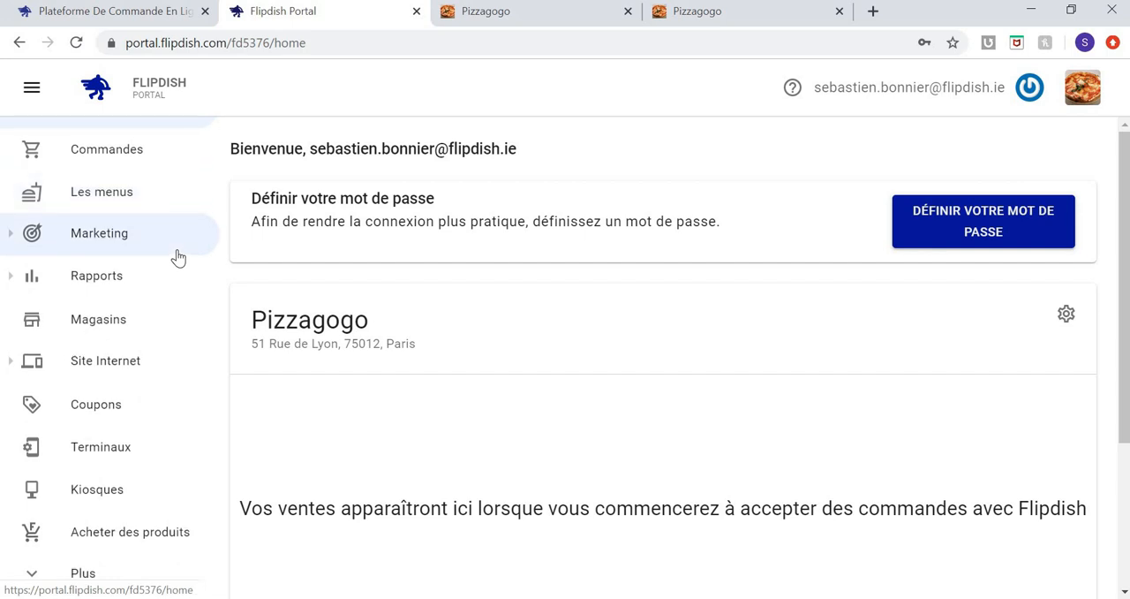
pyautogui.scroll(1, 176, 256)
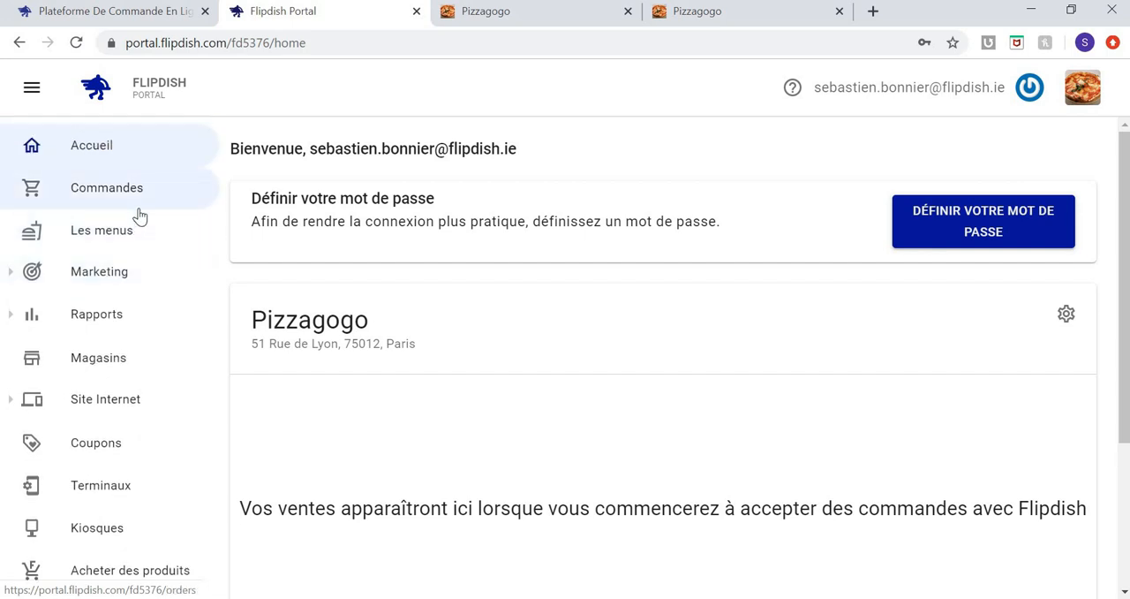